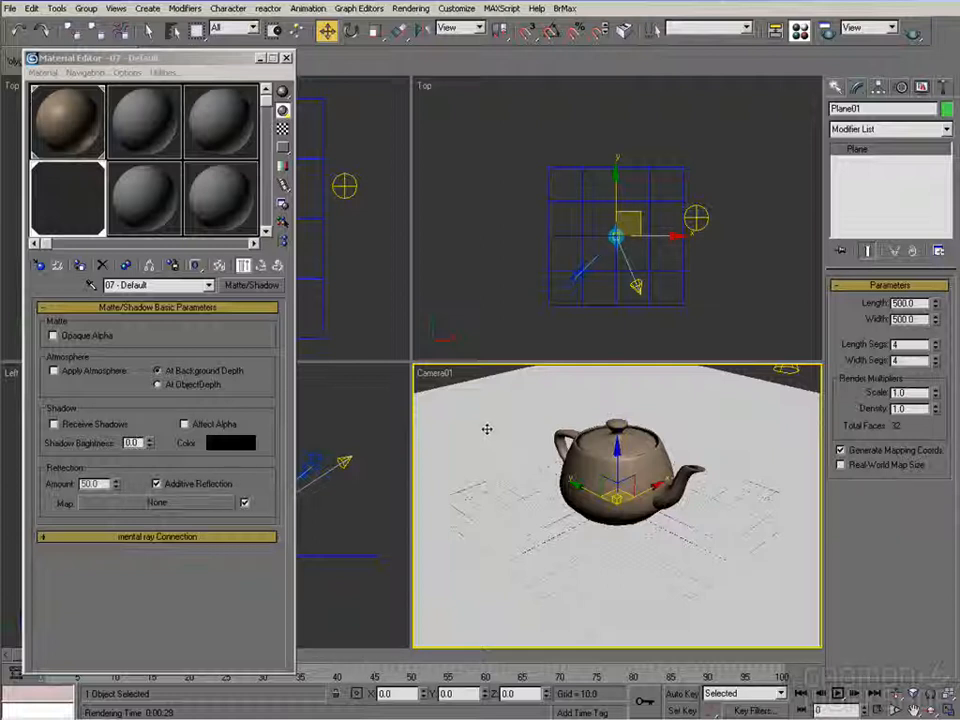
Hide the ground plane so only the teapot is left, and close the Material Editor
right_click(487, 427)
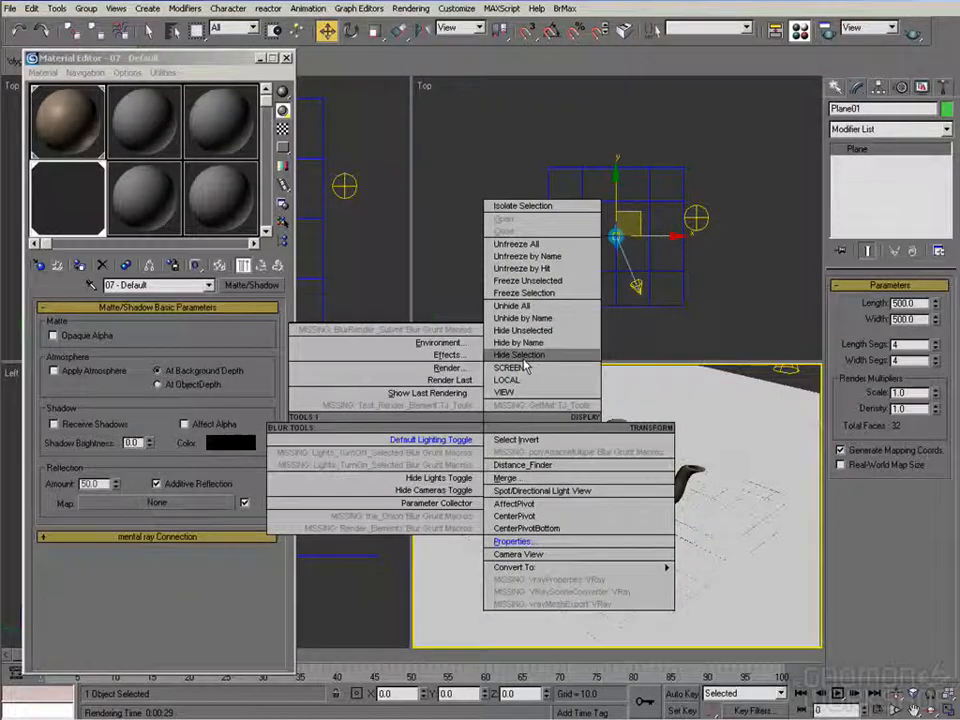
left_click(519, 354)
left_click(588, 440)
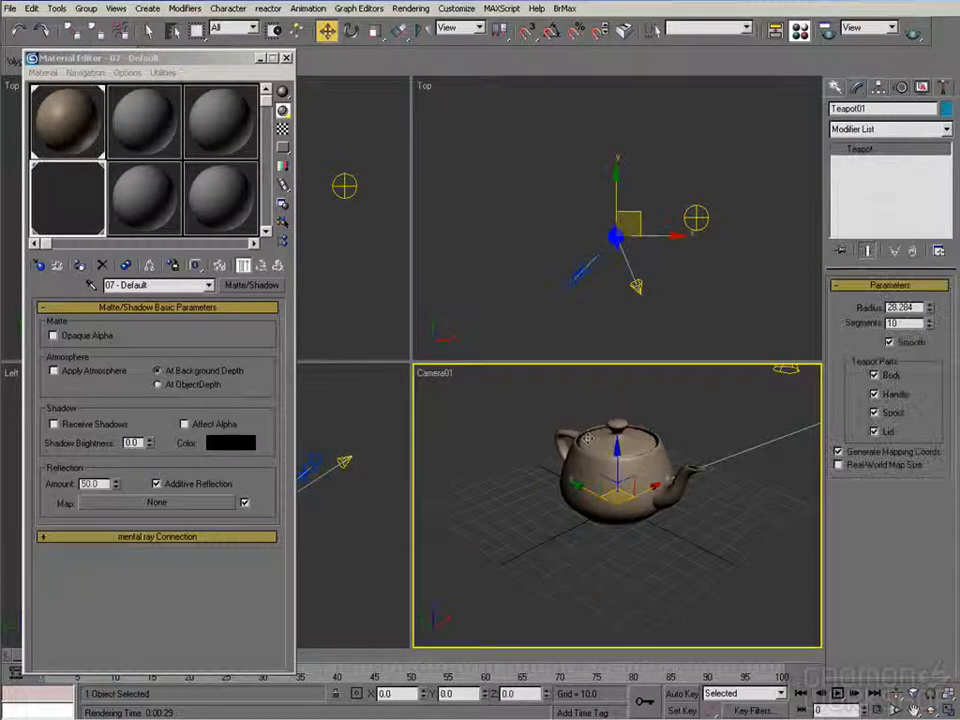
left_click(80, 127)
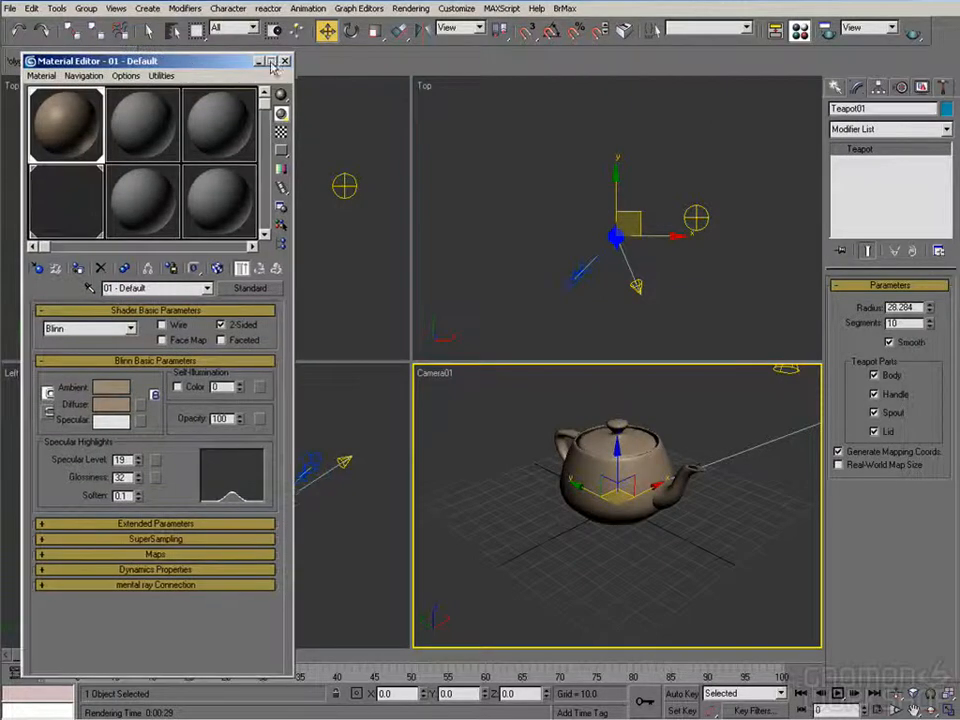
left_click(286, 57)
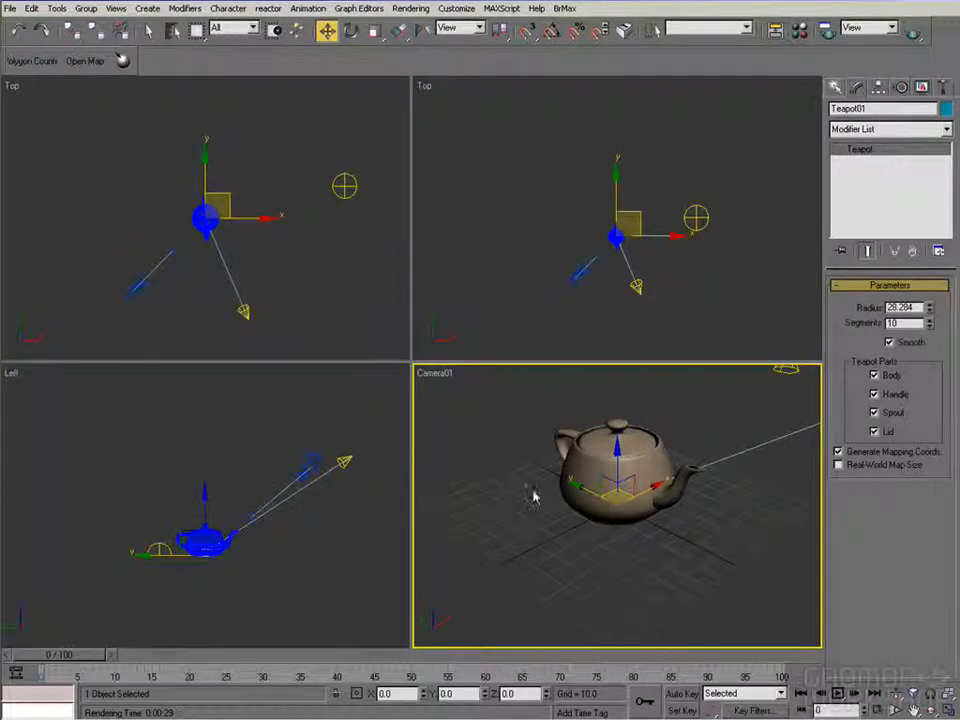
Render the teapot from Camera01 and check the alpha channel of the rendered frame
left_click(826, 34)
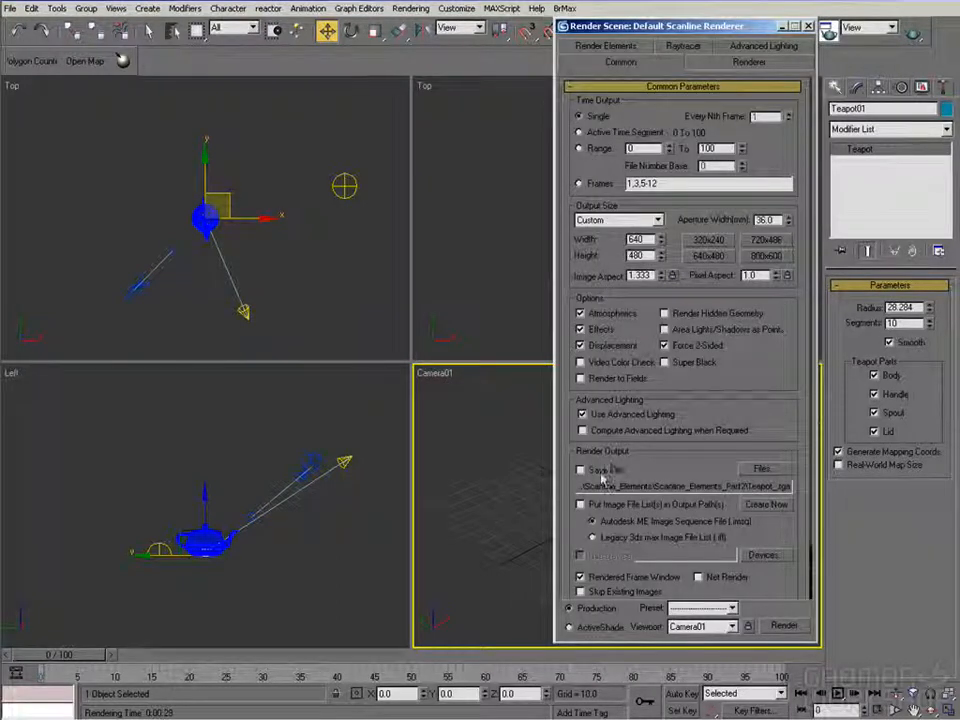
left_click(785, 625)
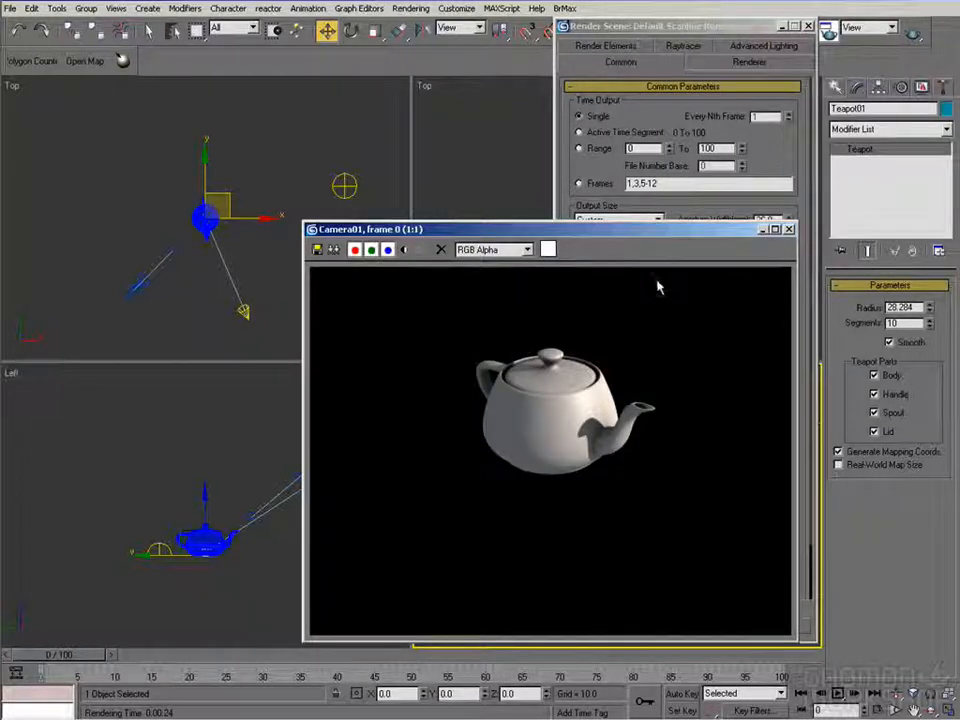
left_click_drag(595, 237, 571, 228)
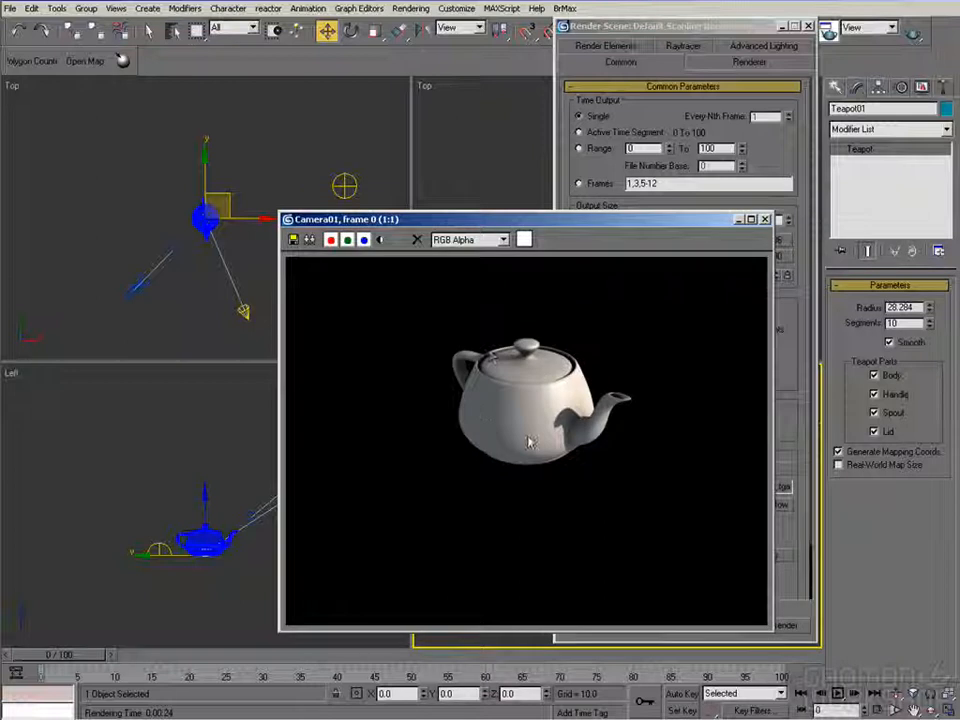
left_click(381, 240)
left_click(381, 240)
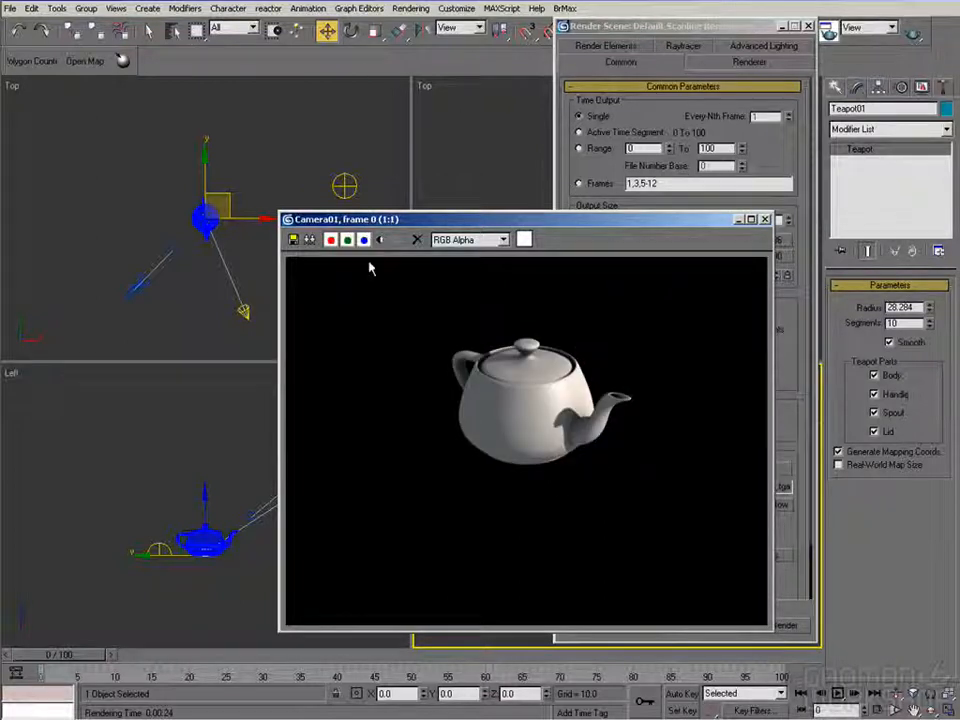
Save the rendered frame as Tea_Pre-mult_.tga in Scanline_Elements_Part2, 32-bit and compressed with Pre-Multiplied Alpha enabled
left_click(291, 239)
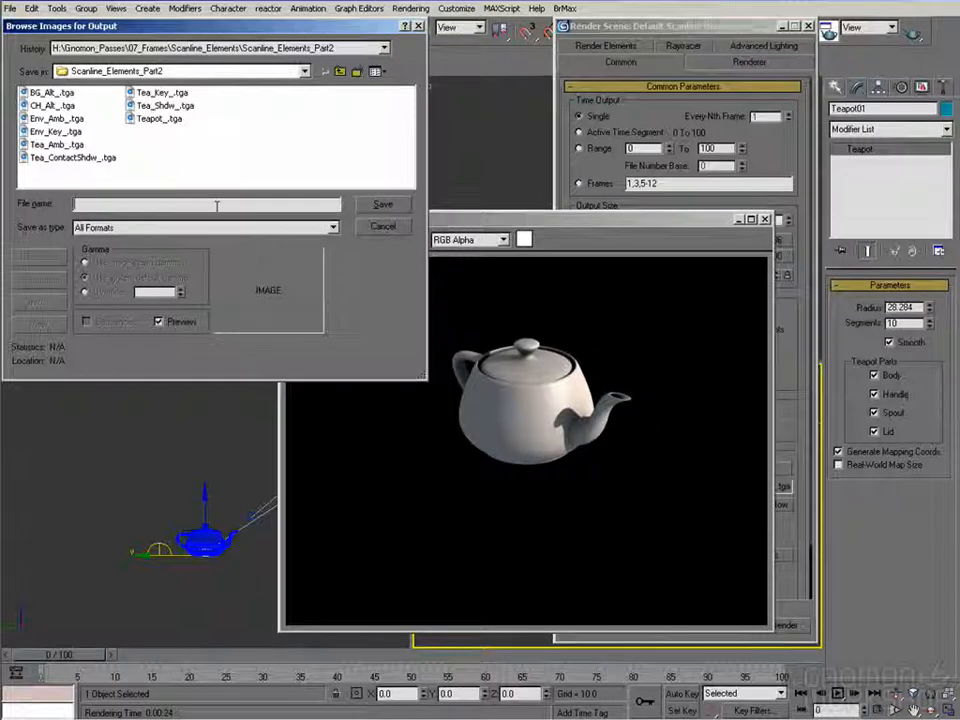
type("Tea_")
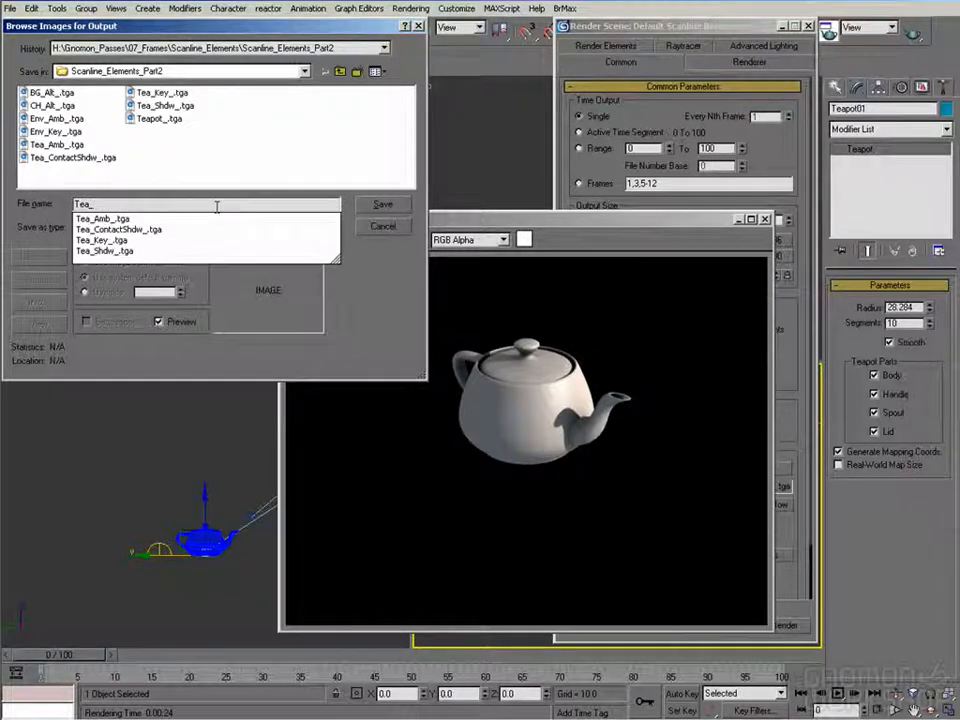
type("Per")
type("-mul")
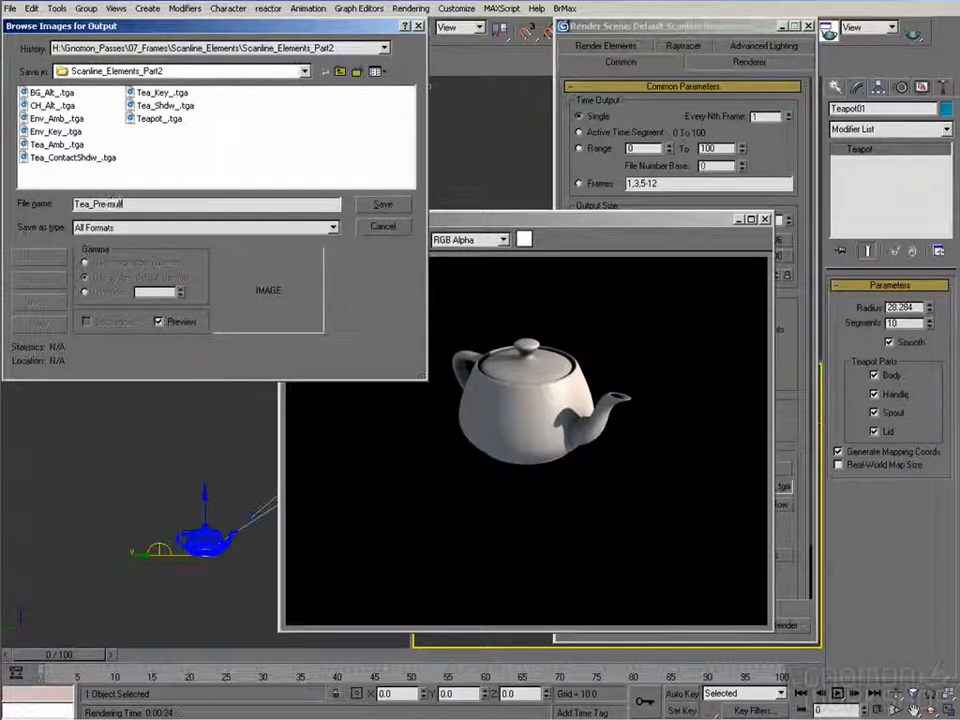
type("t_.tga")
key("Return")
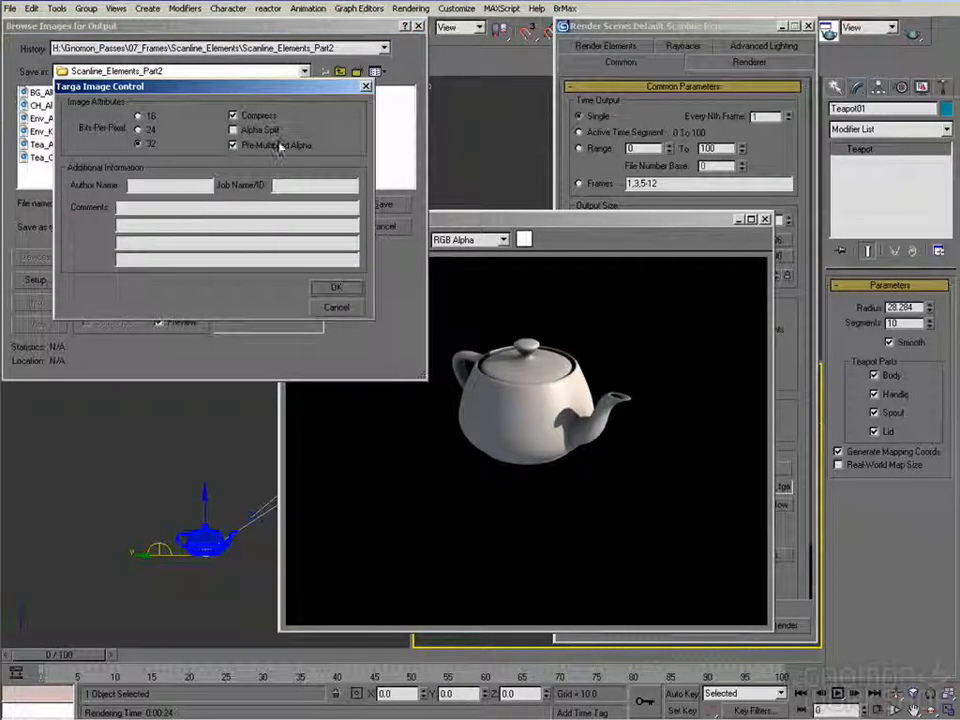
left_click(336, 287)
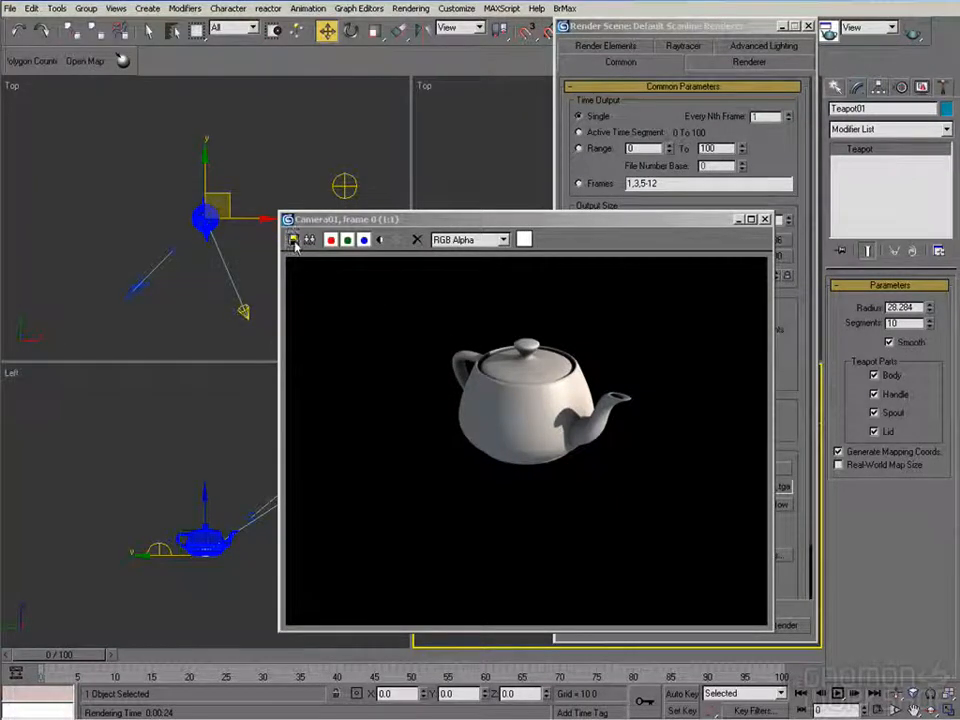
Save the same render as Tea_Straight_.tga, 32-bit and compressed with Pre-Multiplied Alpha disabled
left_click(293, 240)
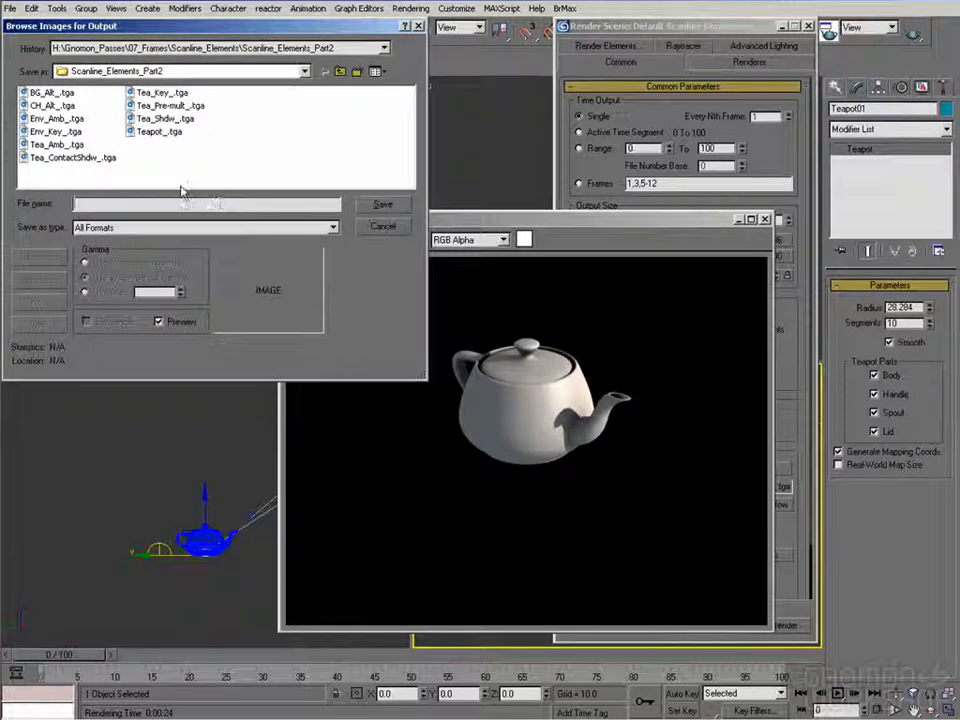
left_click(150, 105)
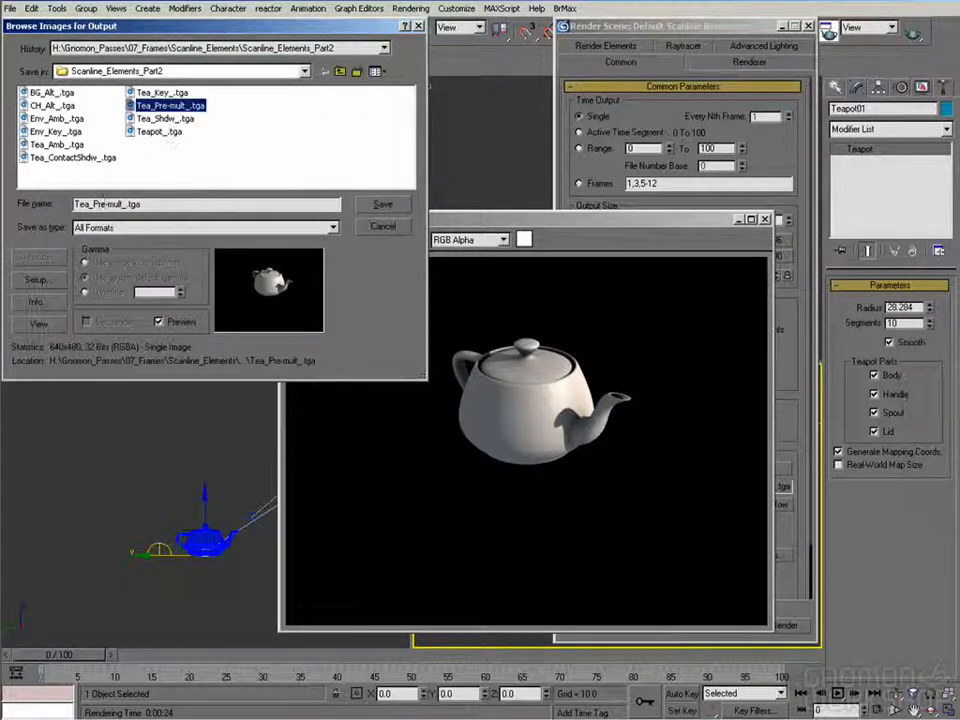
left_click(92, 204)
type("Straight")
key("Delete")
key("Delete")
key("Delete")
key("Delete")
key("Delete")
key("Delete")
key("Delete")
key("Delete")
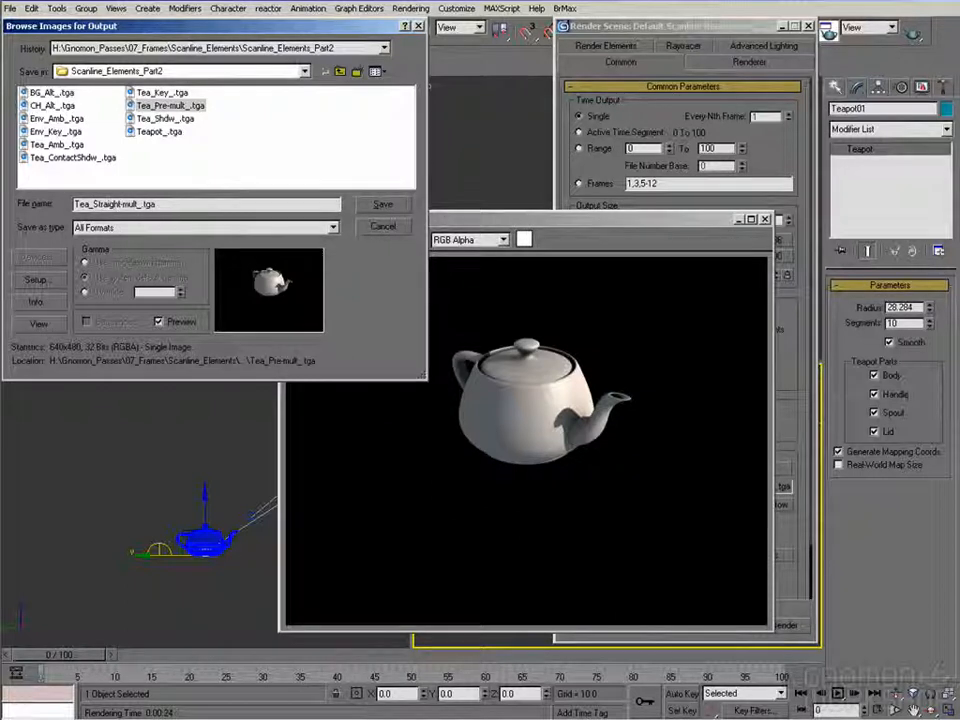
key("Return")
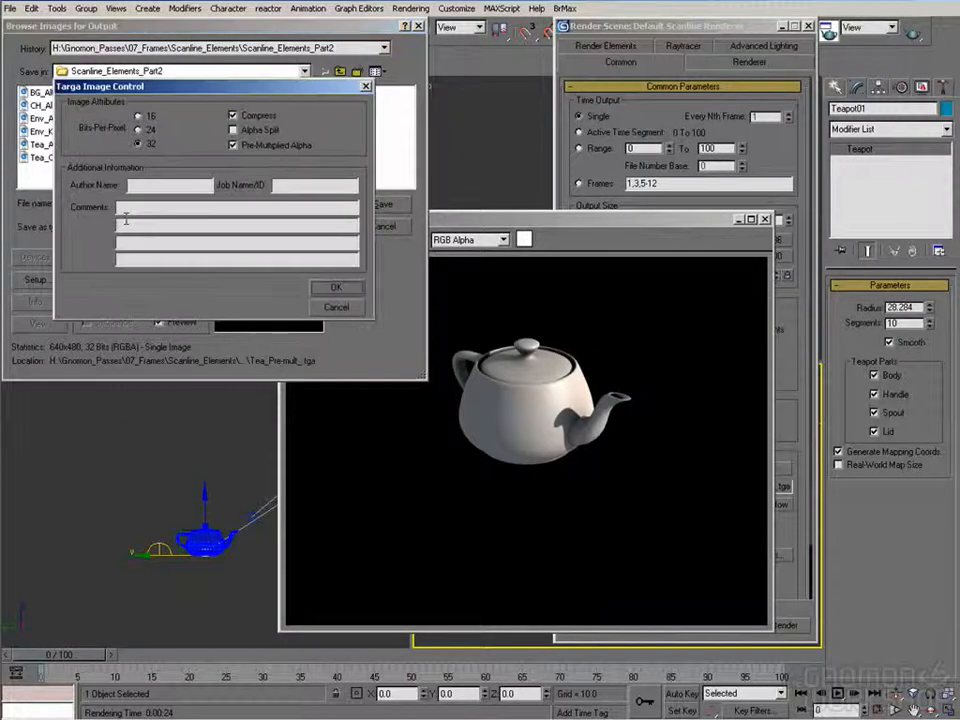
left_click(258, 147)
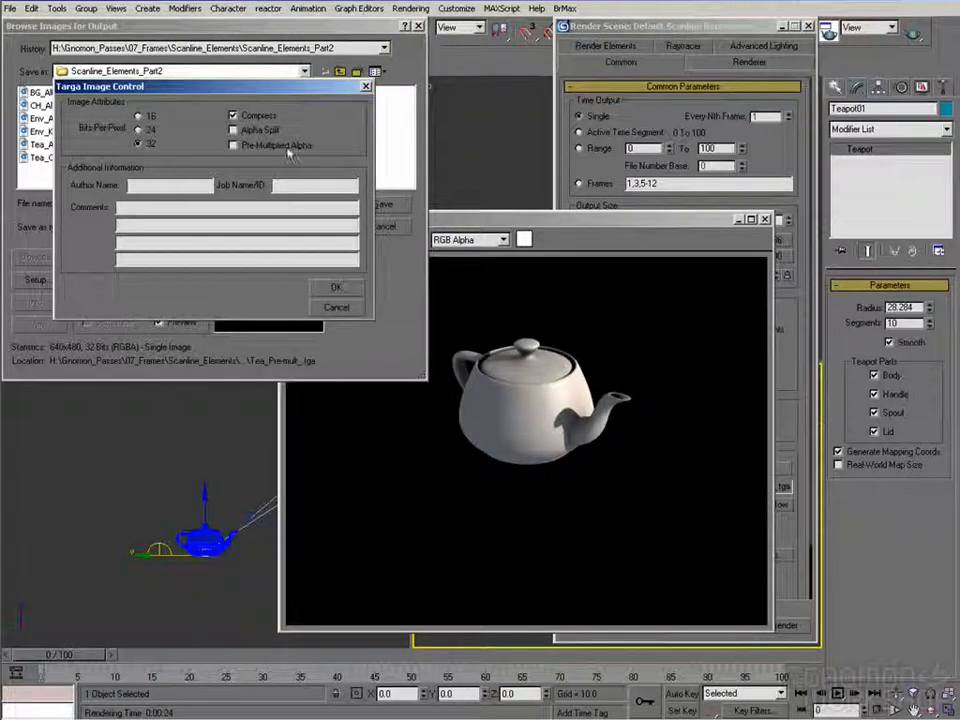
left_click(334, 288)
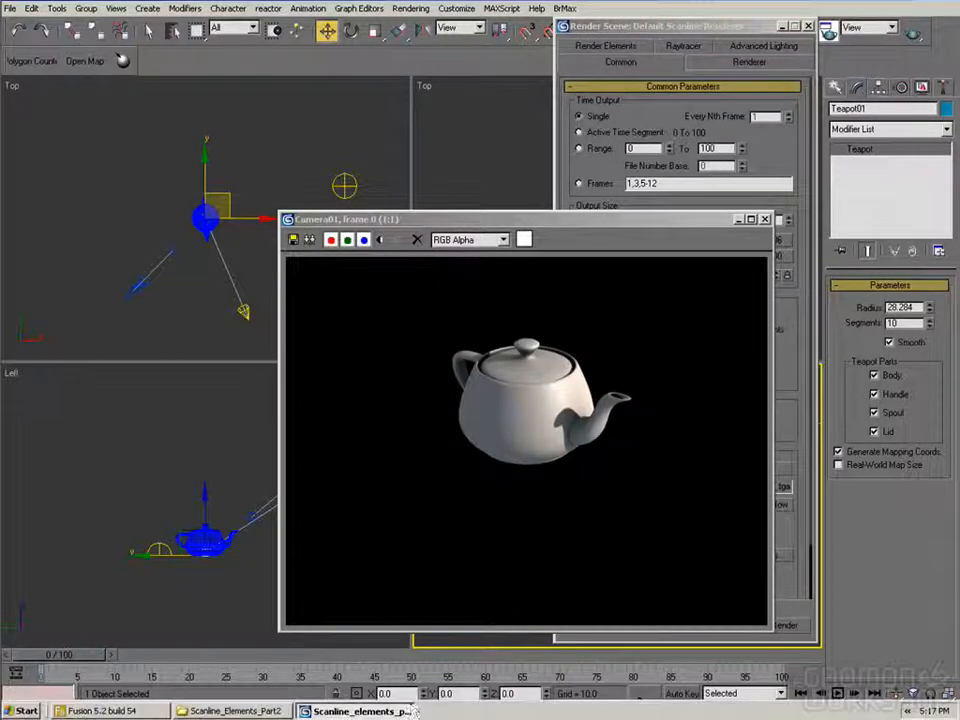
Switch to Fusion and load Tea_Pre-mult_.tga and Tea_Straight_.tga from the Scanline_Elements_Part2 folder into the flow
left_click(108, 715)
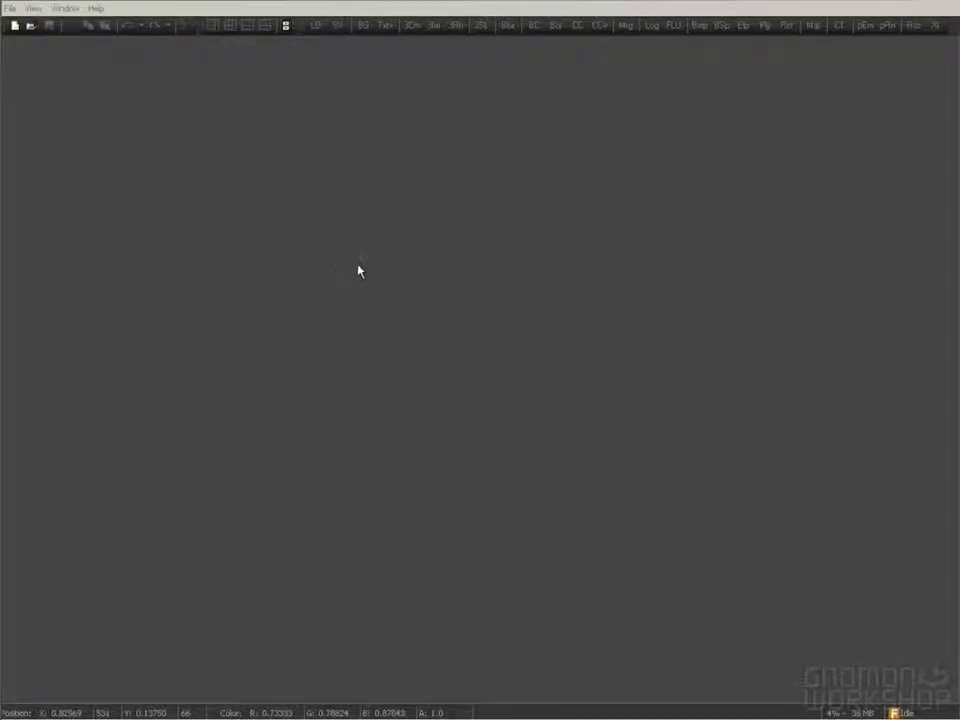
left_click(232, 710)
left_click_drag(525, 305, 237, 392)
left_click_drag(525, 318, 300, 390)
left_click_drag(367, 60, 132, 103)
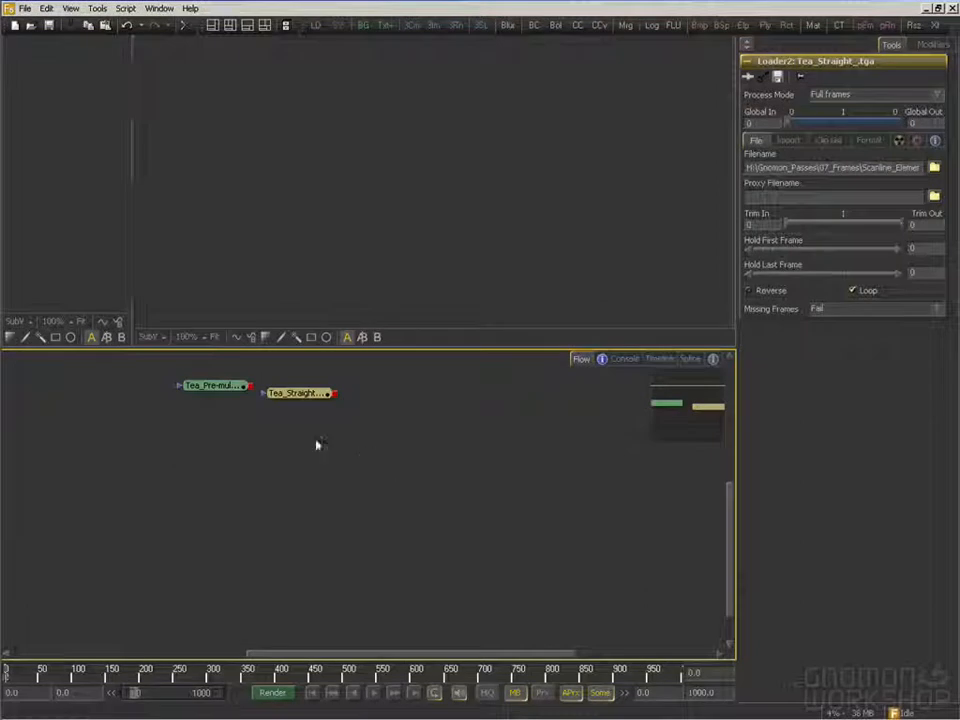
left_click_drag(321, 474, 315, 484)
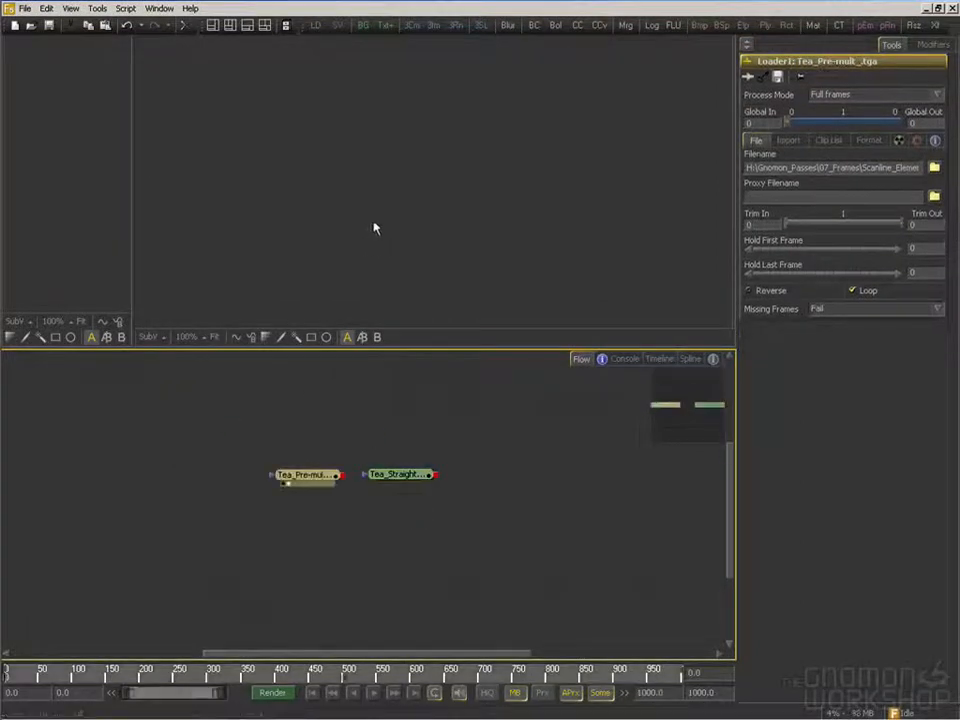
View the pre-multiplied teapot enlarged without the checker underlay, and compare it with the straight version
key("2")
left_click(488, 337)
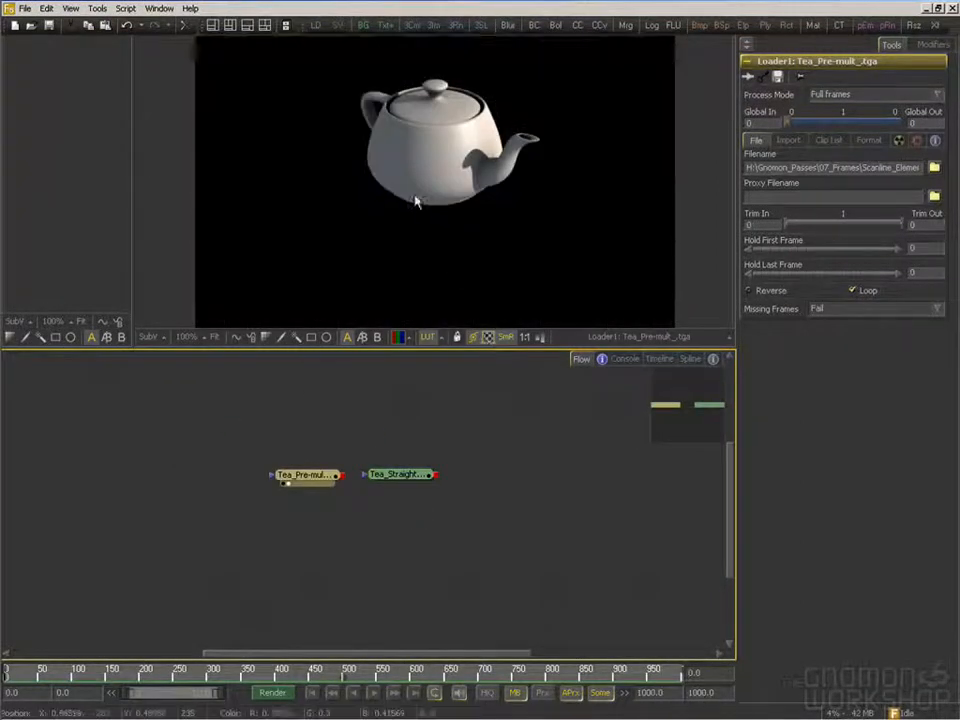
scroll(424, 219, "up", 4)
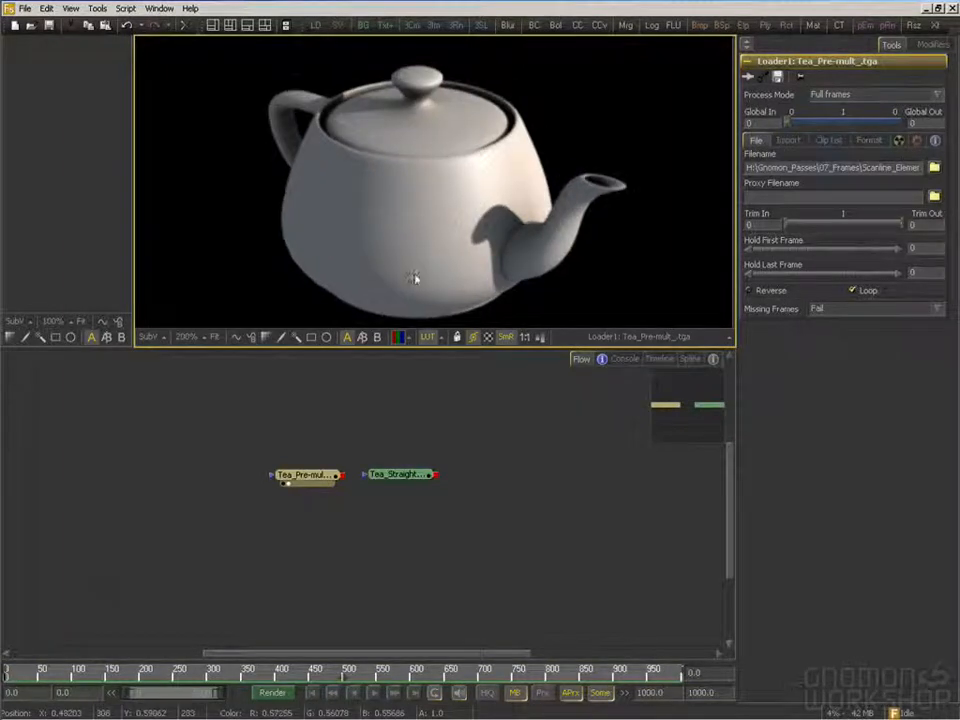
left_click_drag(399, 474, 431, 231)
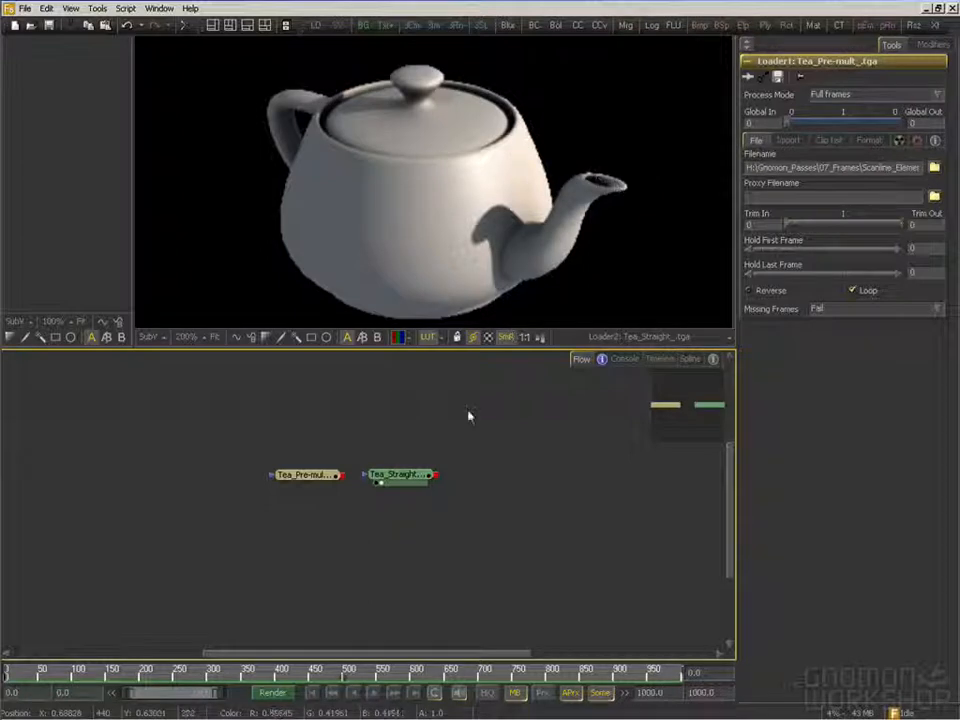
Compare the alpha channels of the pre-multiplied and straight teapot images in the large viewer
left_click(398, 338)
left_click_drag(305, 474, 332, 256)
left_click_drag(396, 476, 410, 224)
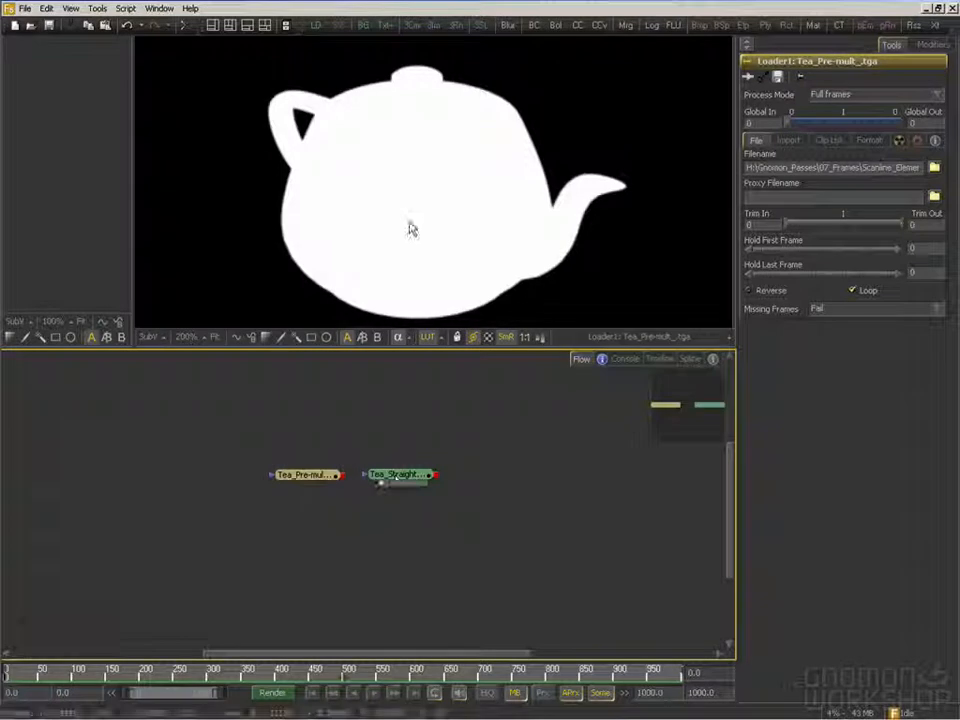
left_click_drag(308, 477, 350, 280)
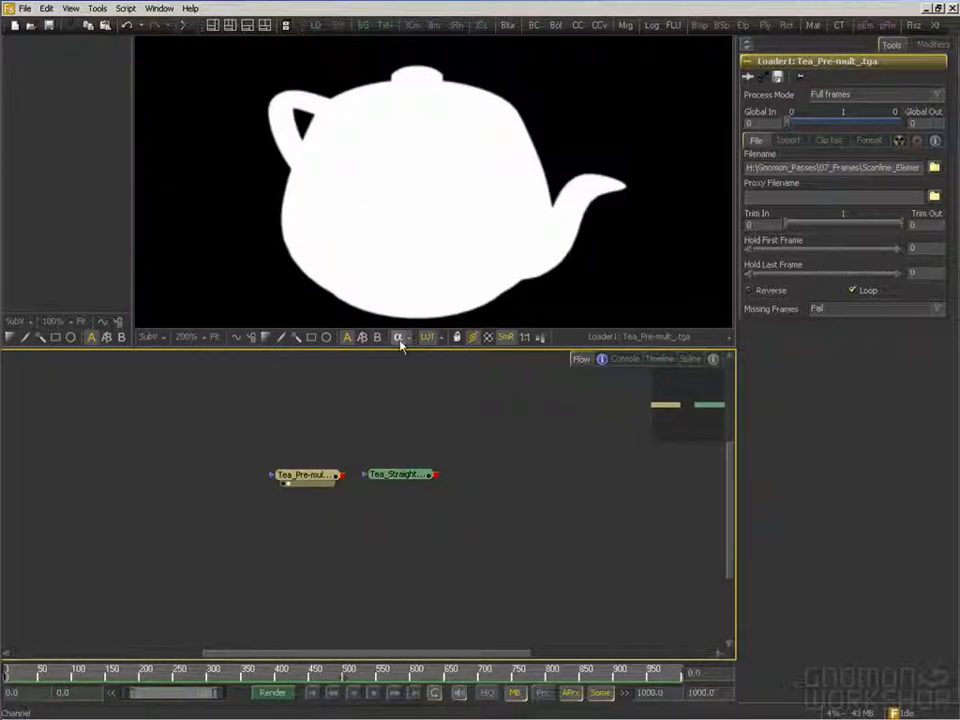
Return the viewer to full colour and compare the teapot edges in the straight and pre-multiplied images
left_click(398, 338)
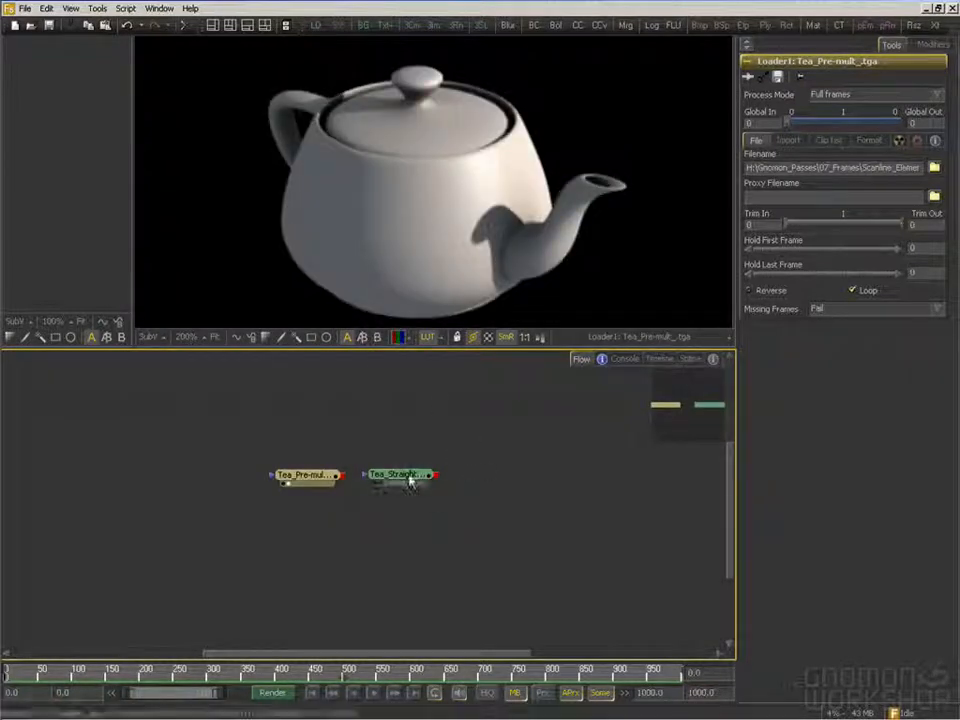
left_click_drag(400, 476, 475, 235)
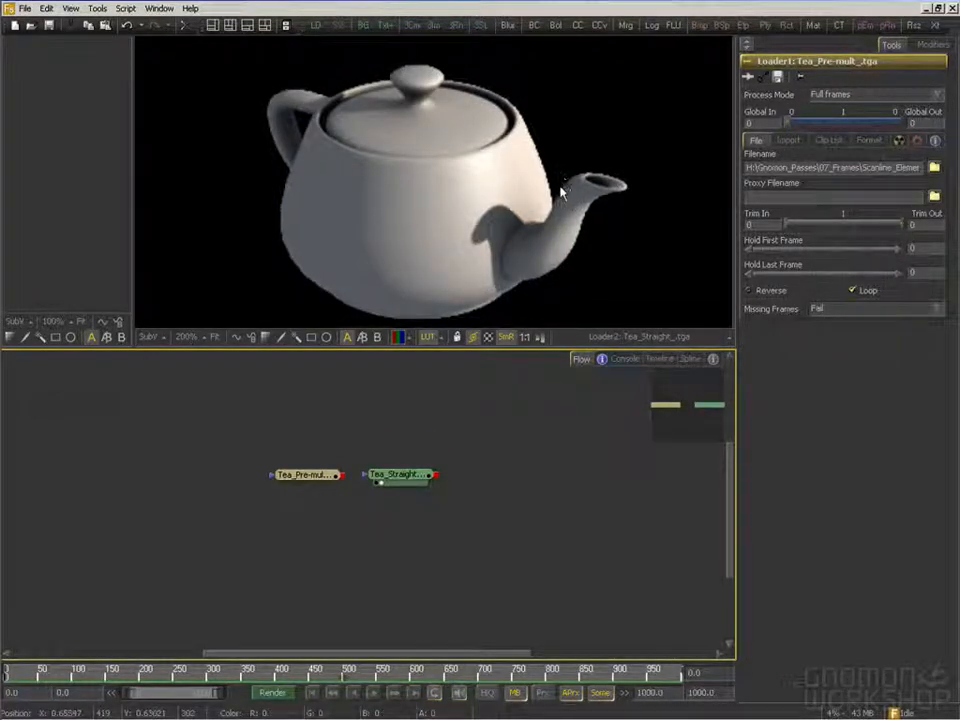
left_click_drag(320, 474, 390, 176)
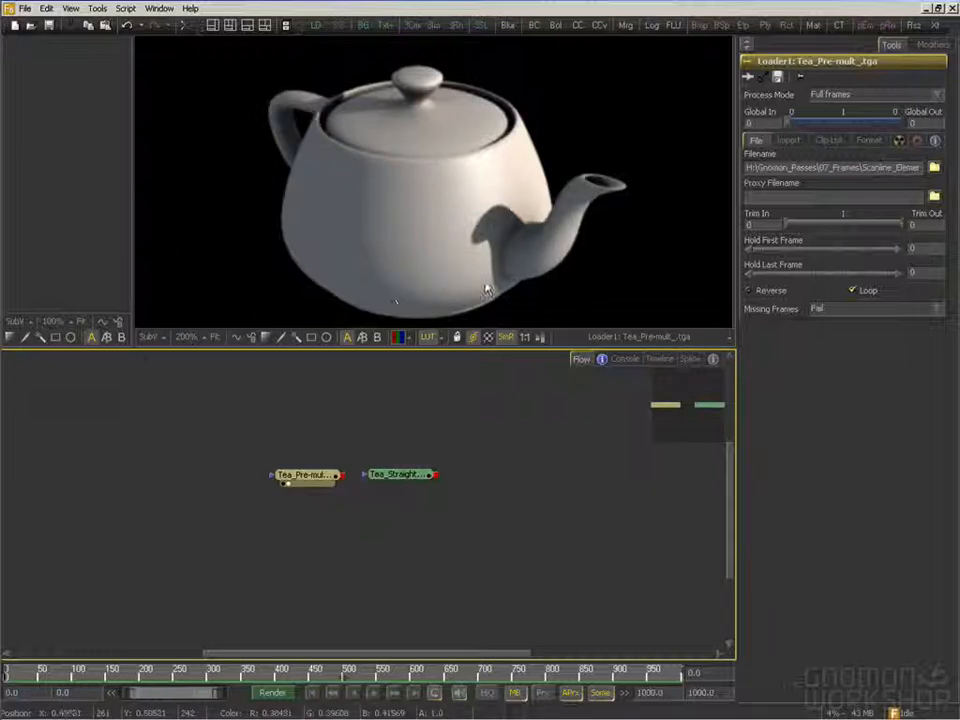
Make room in the flow and connect a Channel Booleans tool to the Tea_Pre-mult_.tga loader
left_click_drag(353, 474, 396, 510)
left_click(360, 515)
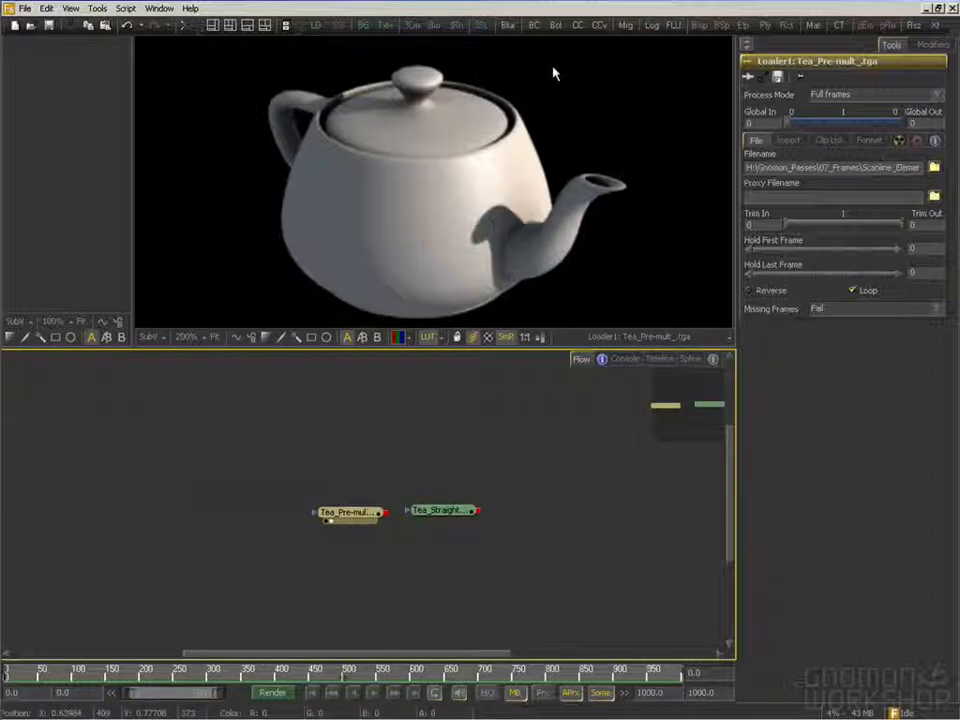
left_click_drag(576, 25, 345, 479)
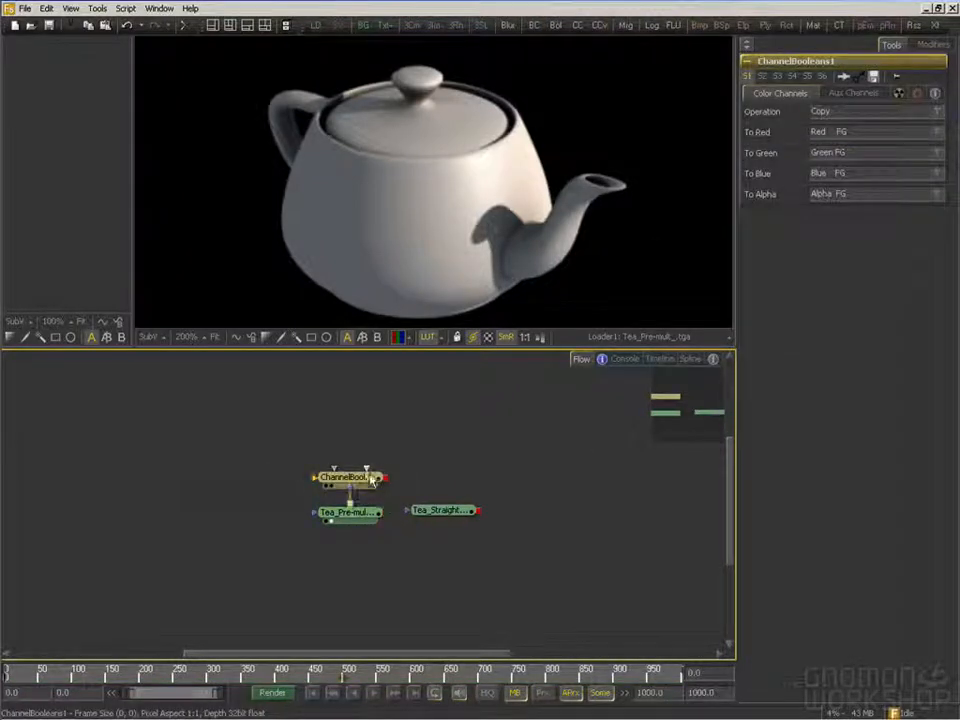
Set the Channel Booleans operation to Divide, with Alpha FG for red, green and blue and Do Nothing for alpha
left_click(846, 112)
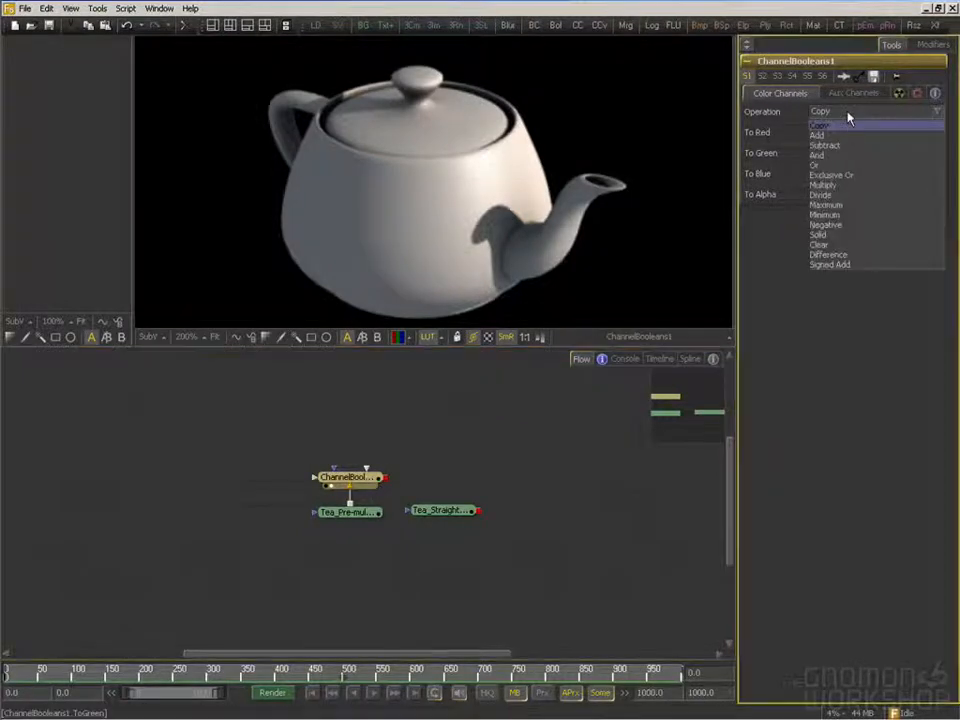
left_click(840, 196)
left_click(828, 134)
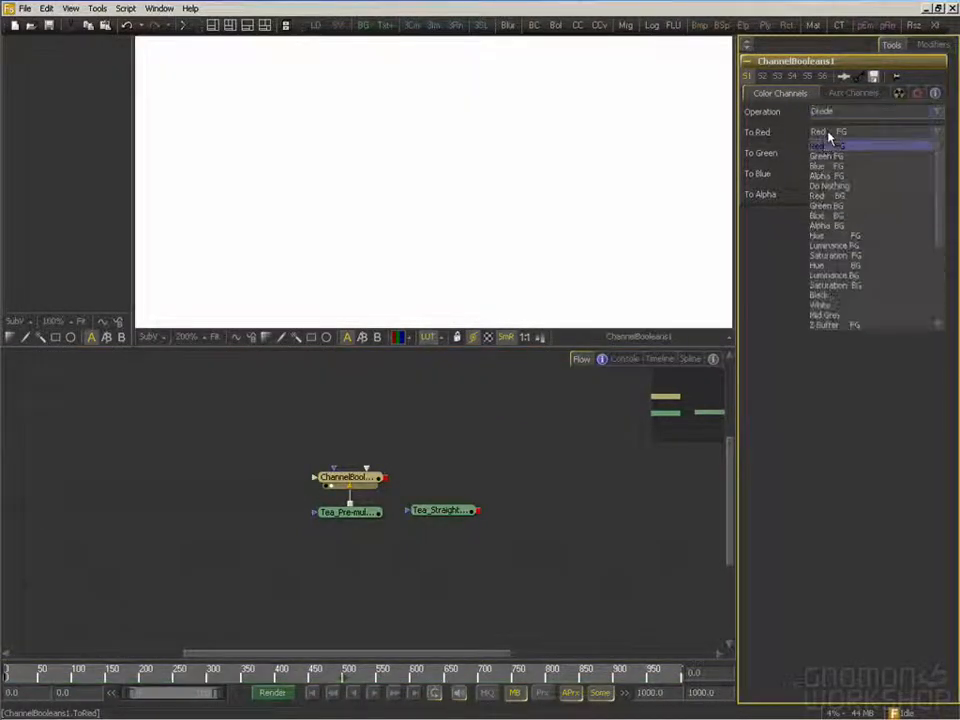
left_click(838, 178)
left_click(838, 155)
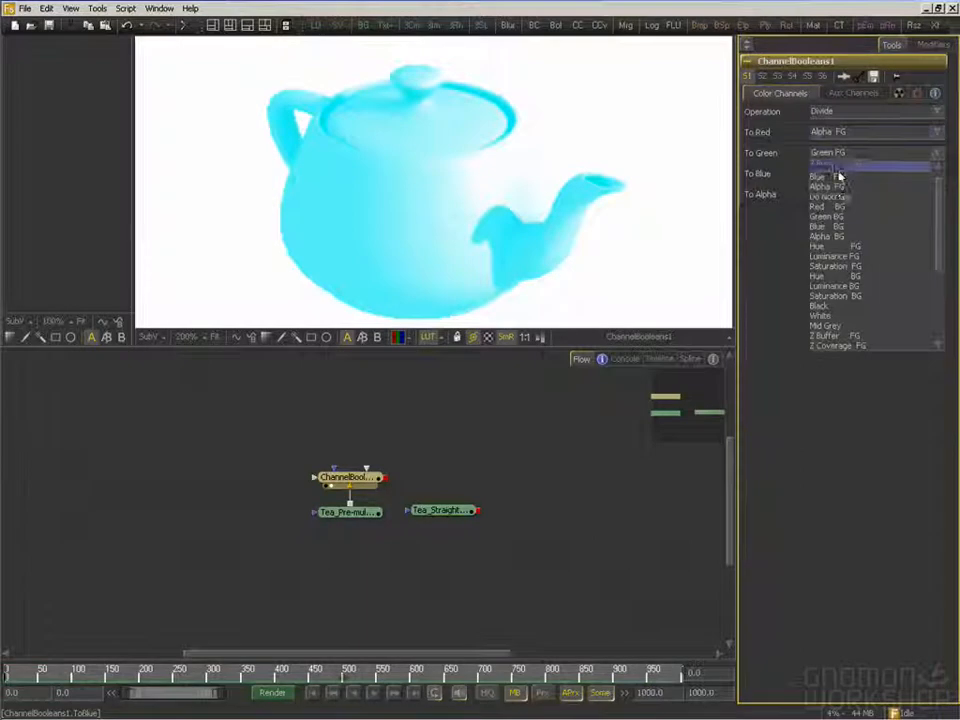
left_click(840, 187)
left_click(838, 178)
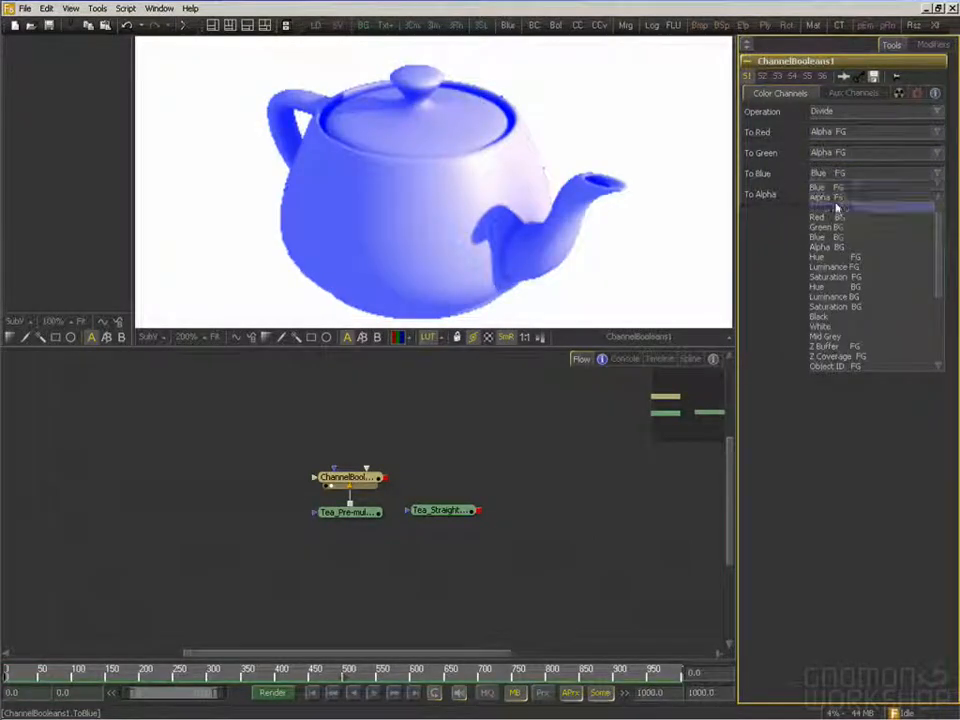
left_click(838, 207)
left_click(838, 196)
left_click(840, 216)
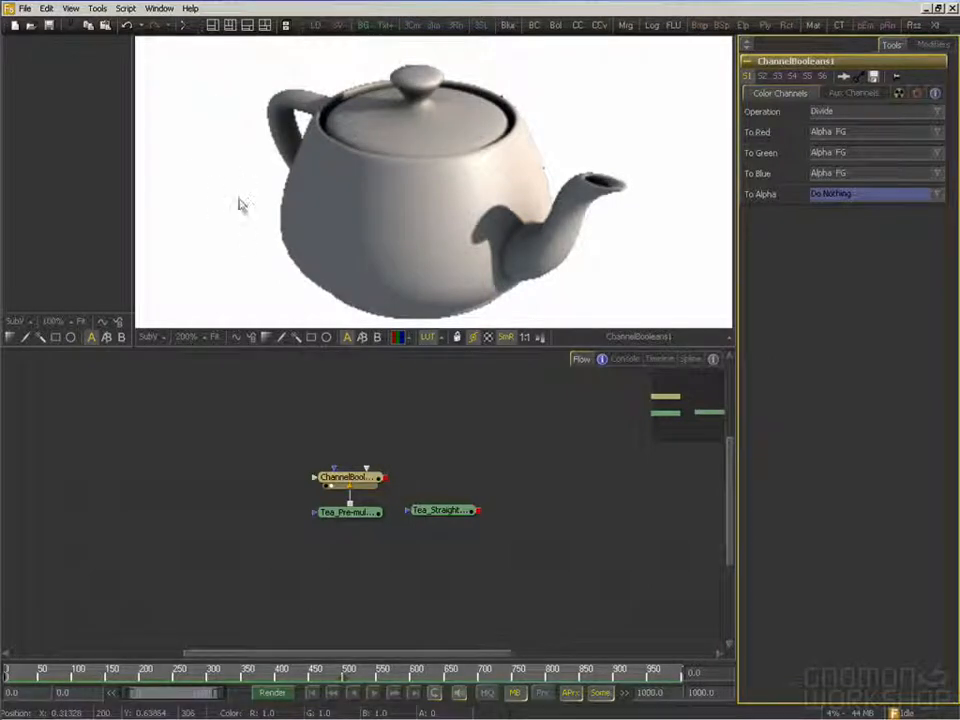
View the straight teapot enlarged around the handle and lid, and compare it with the Channel Booleans result
left_click_drag(440, 510, 414, 242)
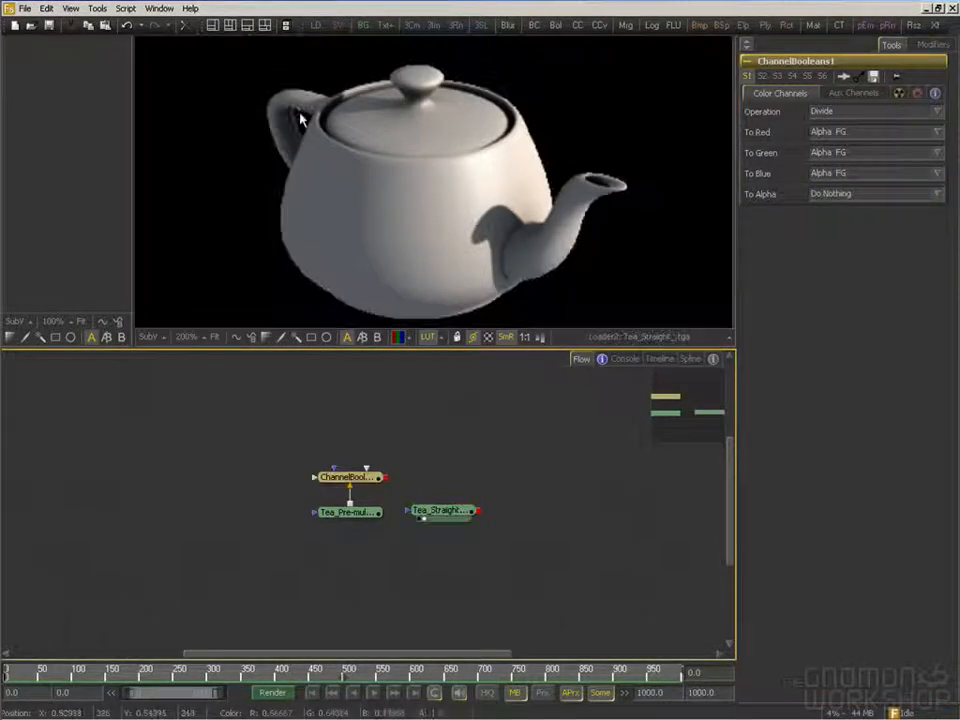
left_click_drag(356, 197, 365, 217)
scroll(350, 207, "up", 2)
left_click_drag(260, 152, 367, 265)
scroll(367, 265, "up", 2)
left_click_drag(371, 476, 357, 234)
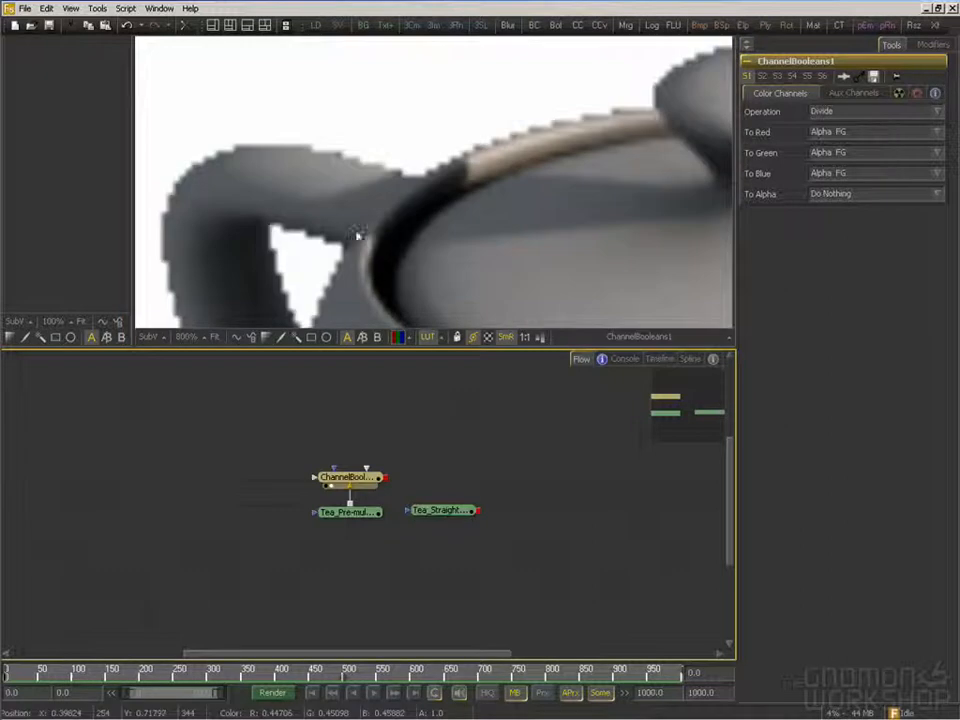
Compare the handle's edge pixels in the straight image and the divided image at 1600% magnification
left_click_drag(283, 228, 333, 185)
left_click_drag(447, 505, 367, 192)
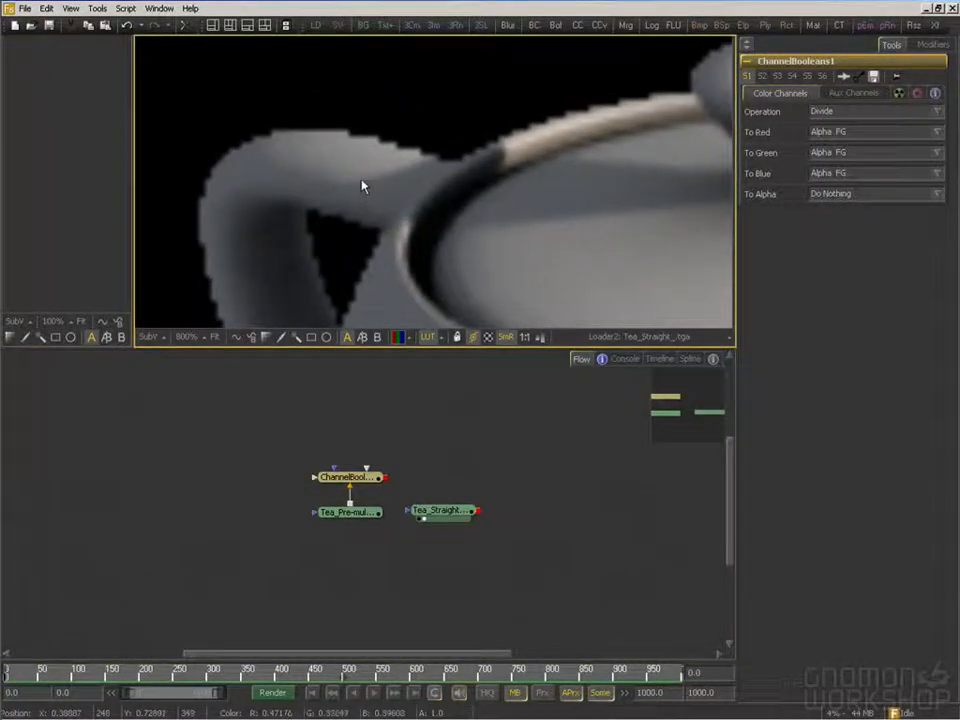
scroll(367, 192, "up", 3)
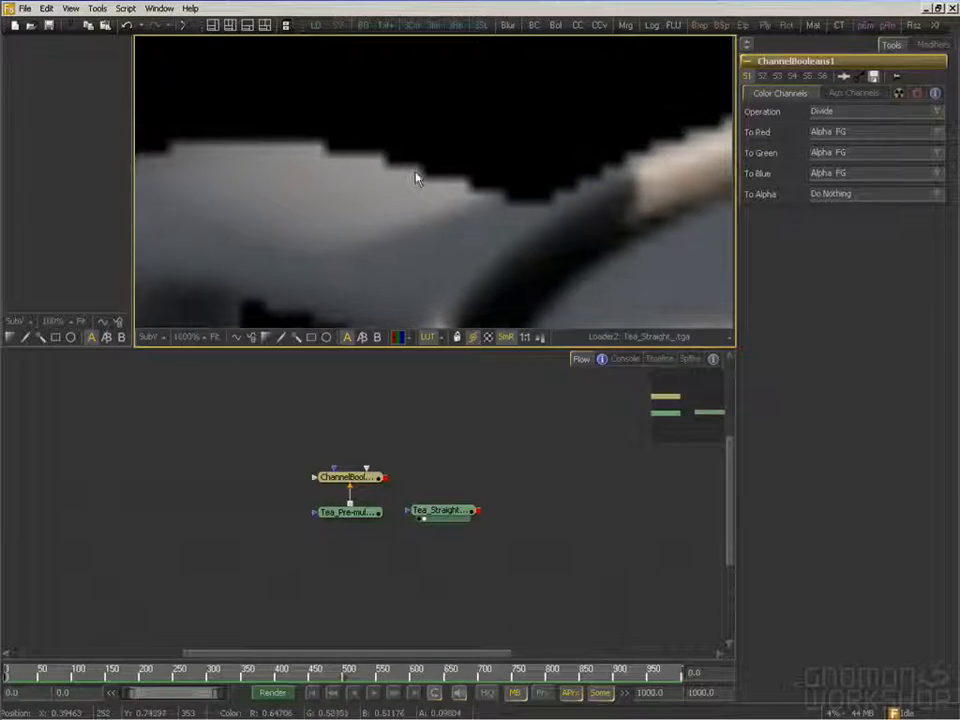
left_click_drag(350, 477, 382, 231)
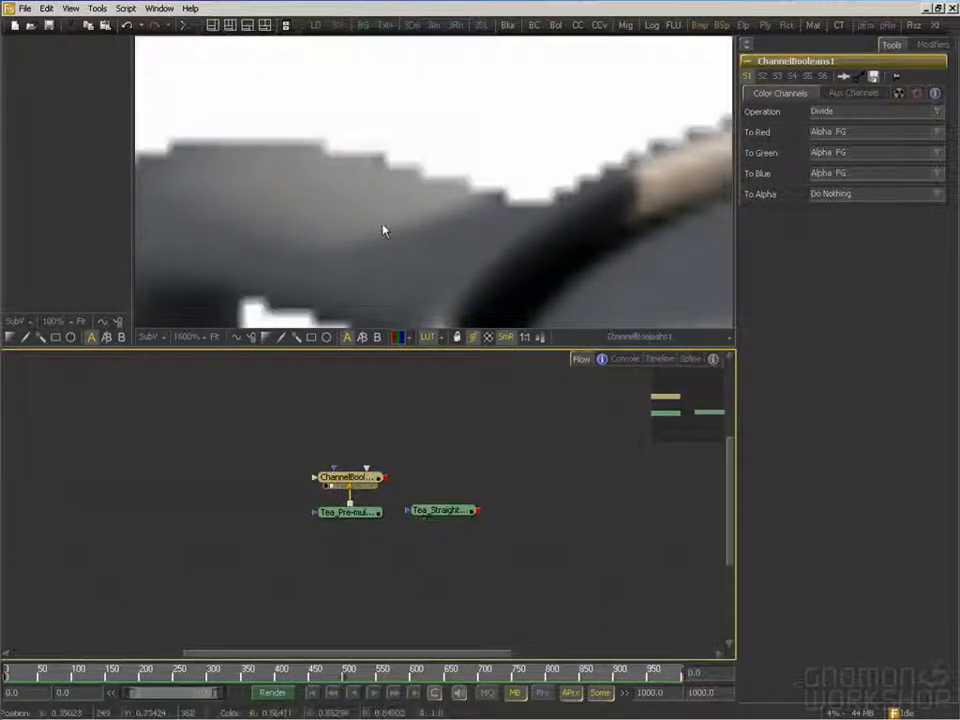
left_click(379, 166)
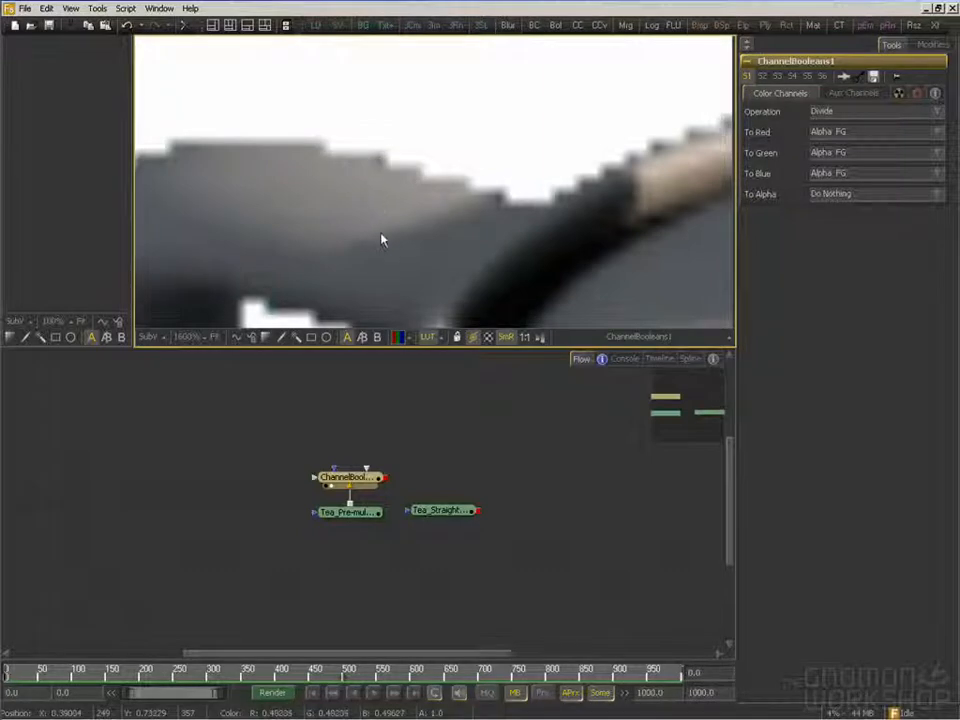
left_click_drag(380, 233, 384, 221)
left_click_drag(460, 267, 439, 246)
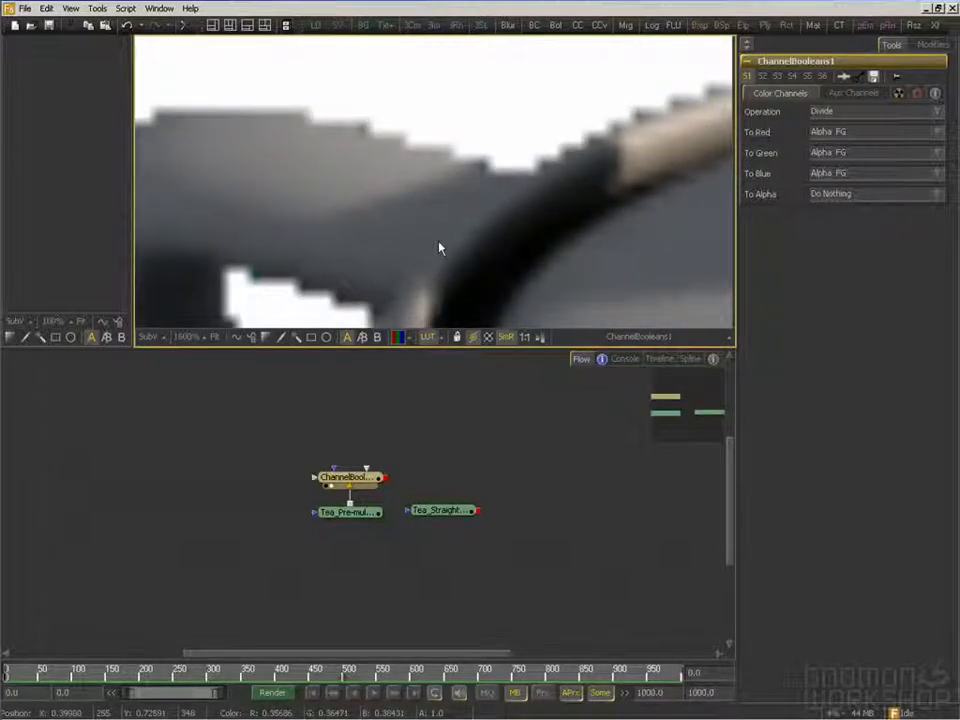
scroll(439, 246, "down", 2)
scroll(439, 246, "down", 5)
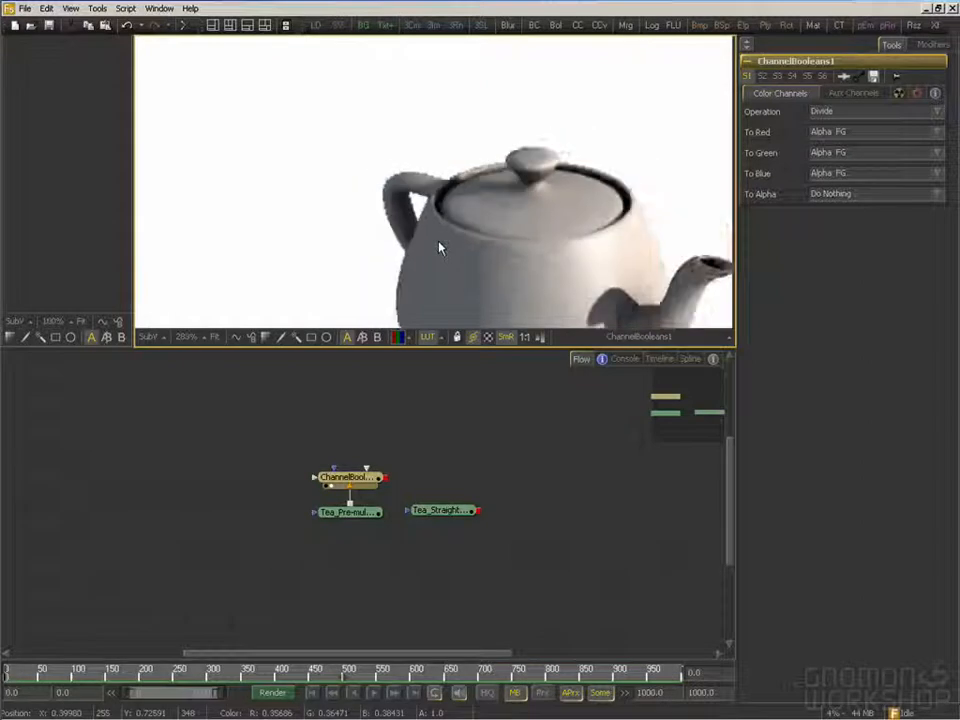
left_click_drag(484, 262, 405, 206)
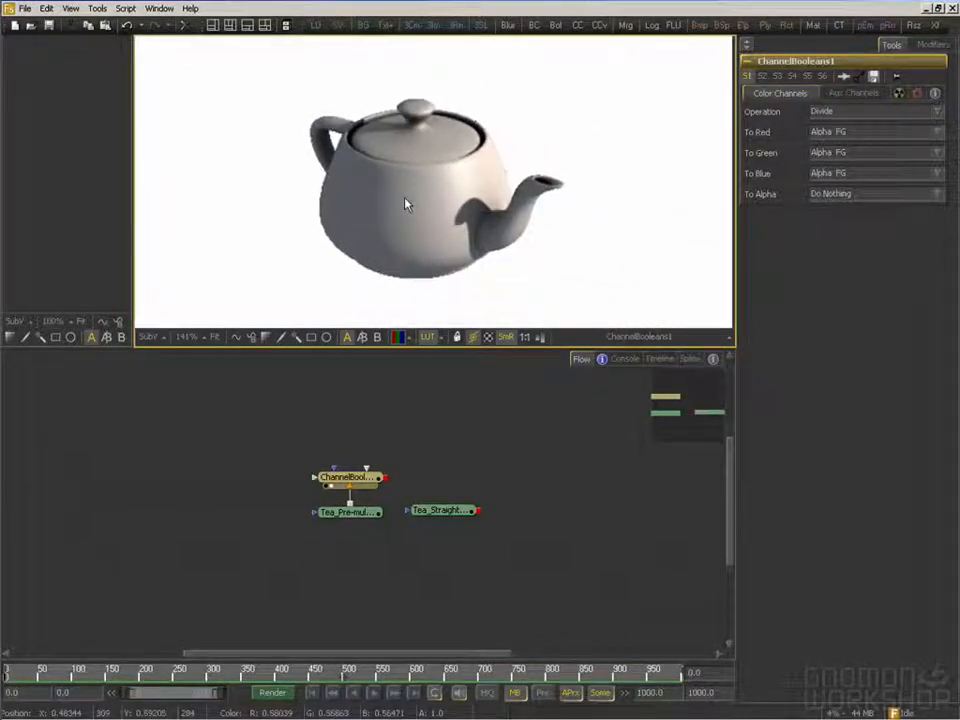
scroll(405, 206, "up", 1)
left_click_drag(460, 192, 456, 191)
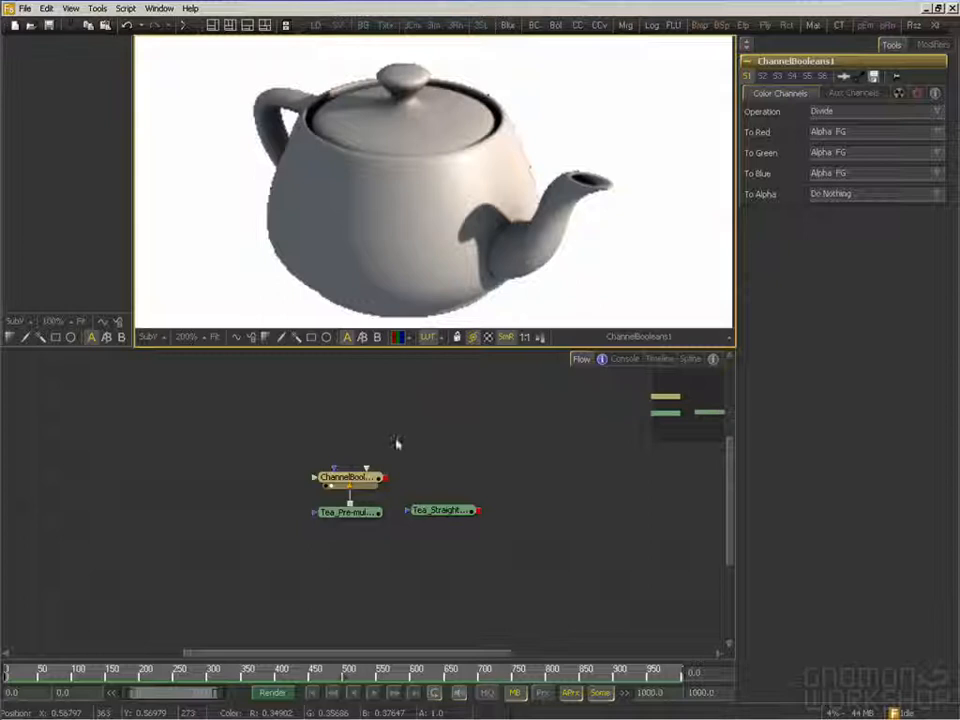
left_click_drag(391, 441, 382, 450)
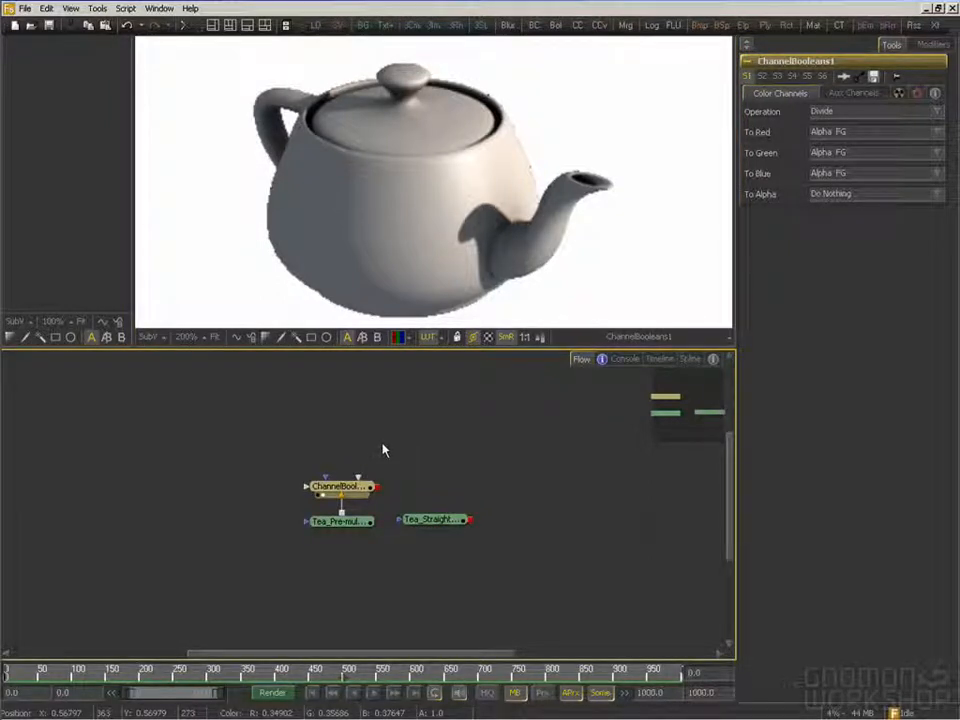
left_click_drag(371, 439, 367, 446)
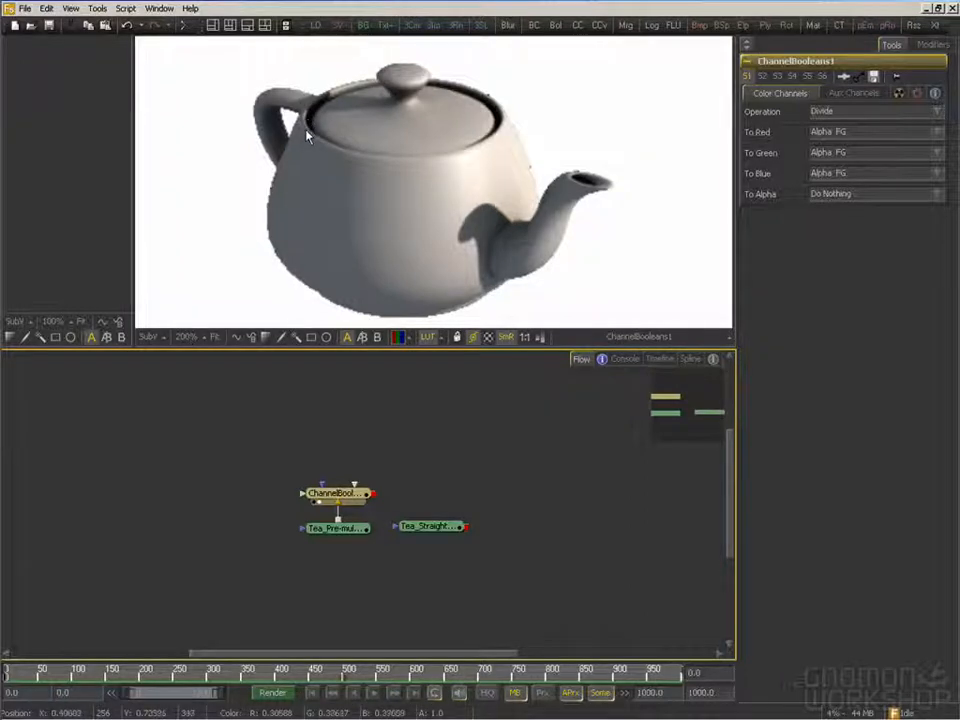
left_click_drag(307, 136, 322, 134)
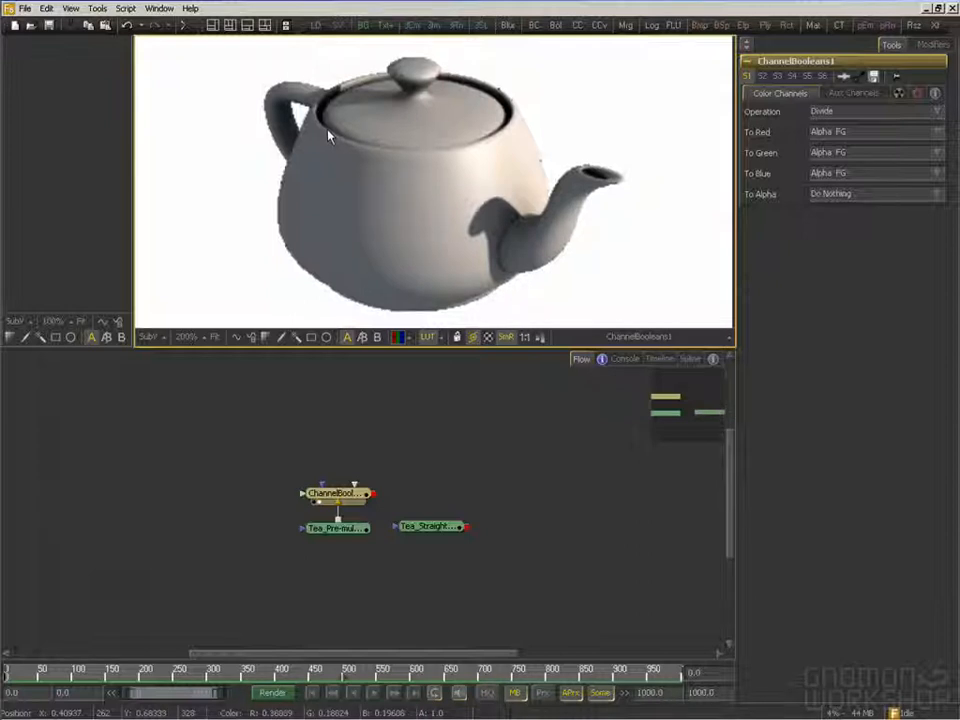
left_click_drag(437, 173, 413, 164)
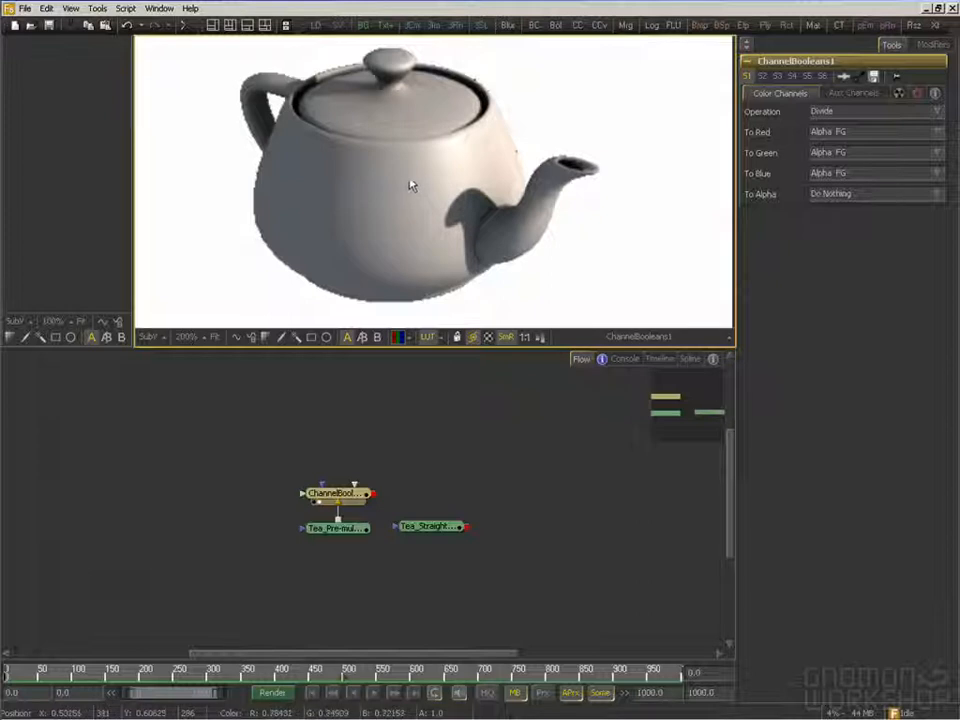
left_click_drag(375, 204, 384, 204)
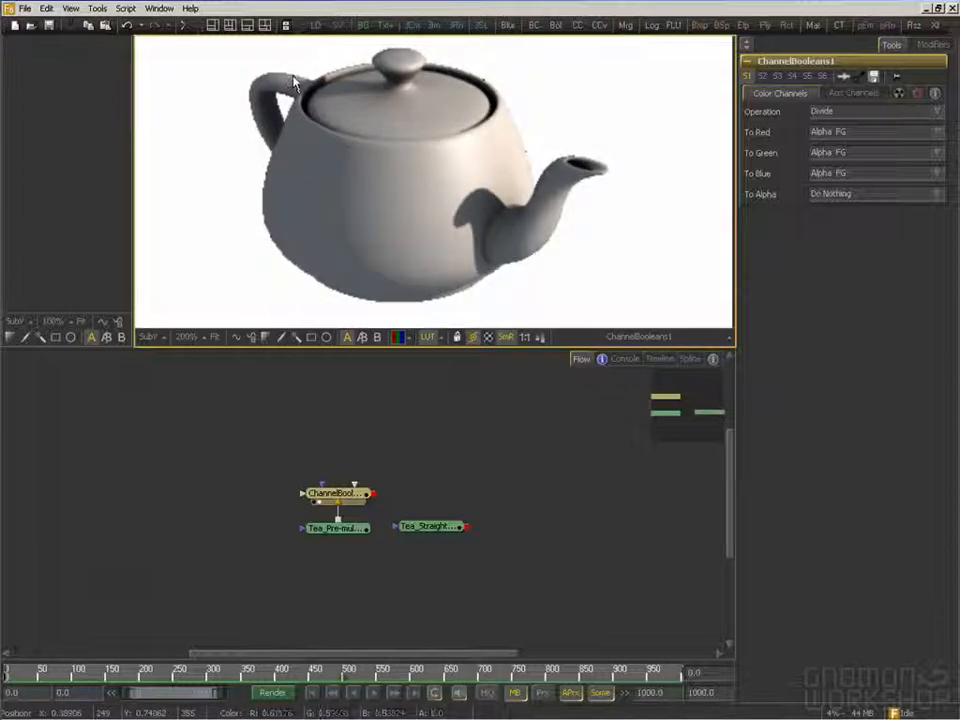
left_click_drag(295, 79, 297, 91)
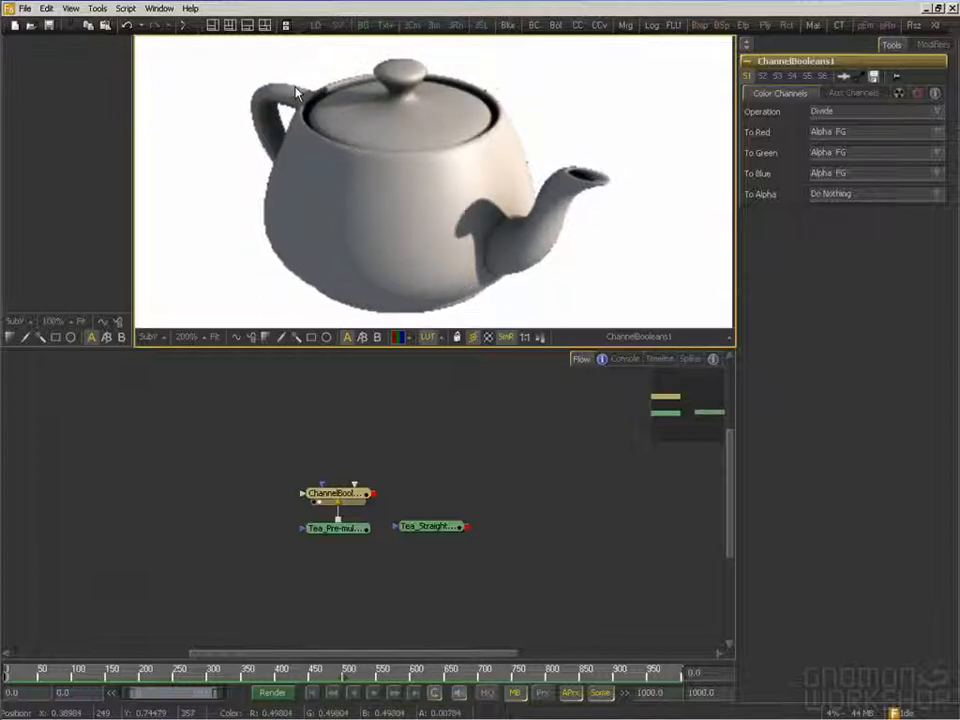
left_click_drag(296, 89, 304, 93)
Examine the divided teapot's edge pixels along the spout side of the body and the lid rim at 800% magnification
left_click_drag(548, 200, 505, 167)
scroll(509, 185, "up", 5)
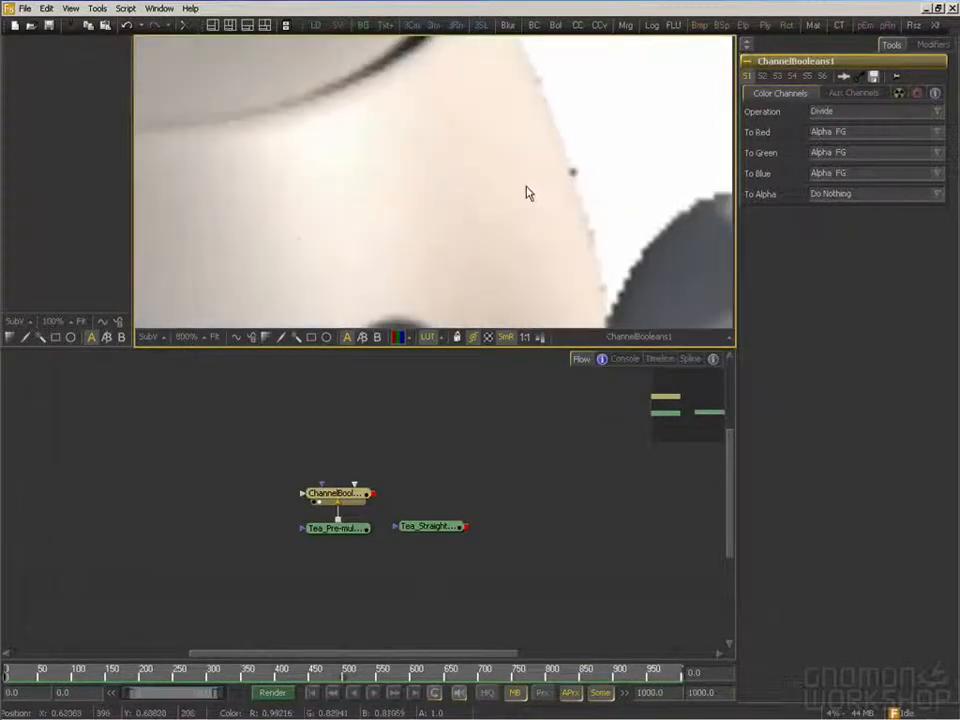
left_click_drag(508, 195, 498, 230)
mouse_move(448, 138)
left_mouse_down()
mouse_move(459, 194)
mouse_move(468, 194)
left_mouse_up()
left_click_drag(341, 127, 383, 166)
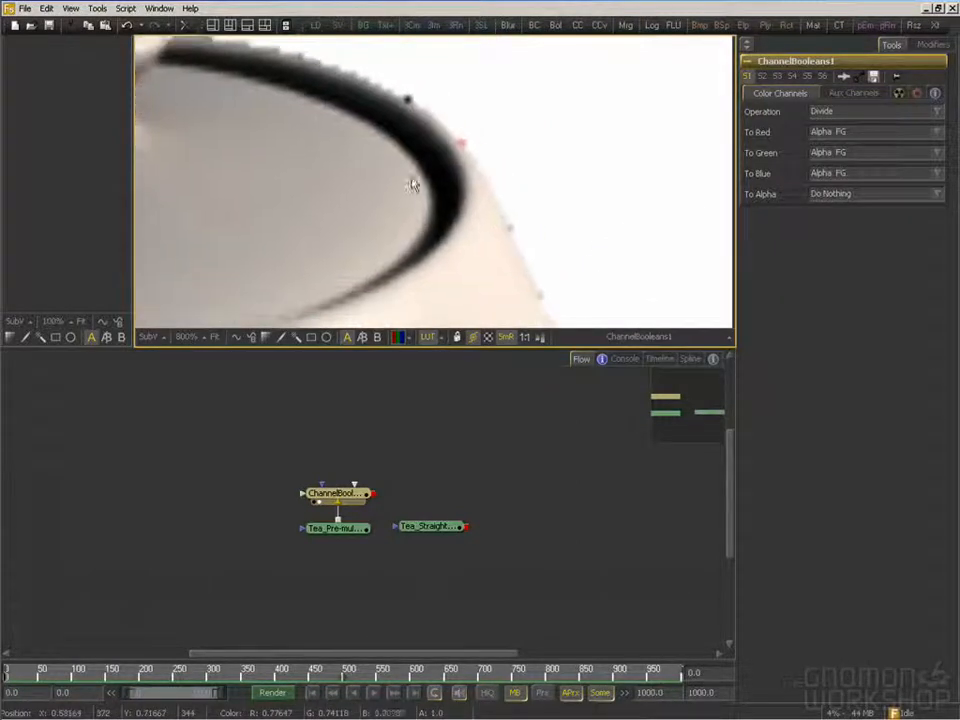
left_click_drag(516, 255, 418, 151)
scroll(435, 228, "down", 3)
scroll(435, 233, "down", 4)
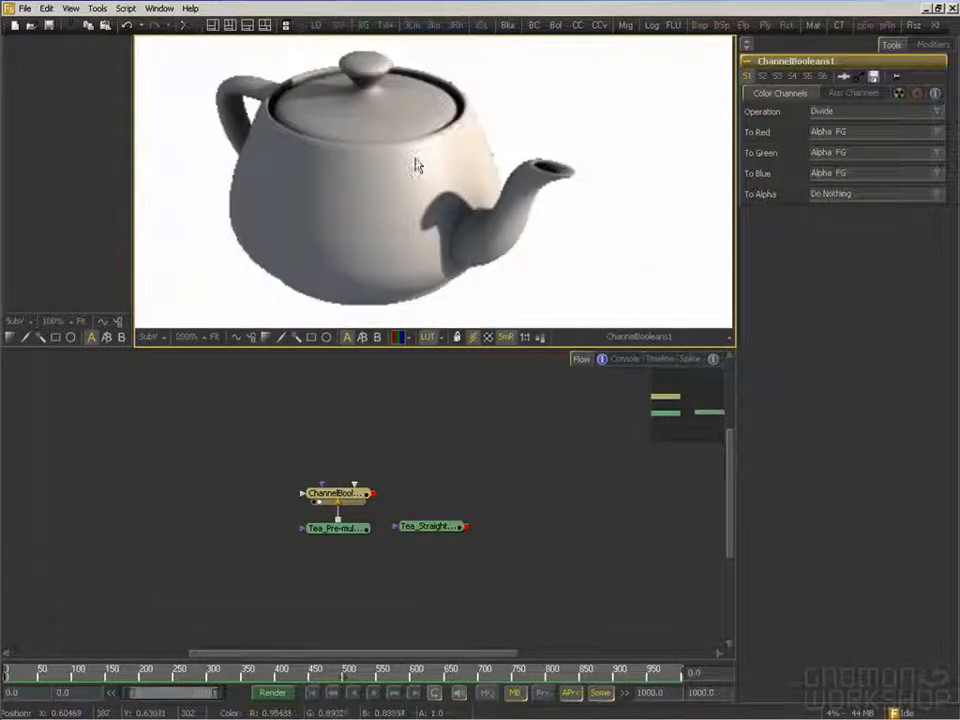
left_click_drag(446, 162, 455, 170)
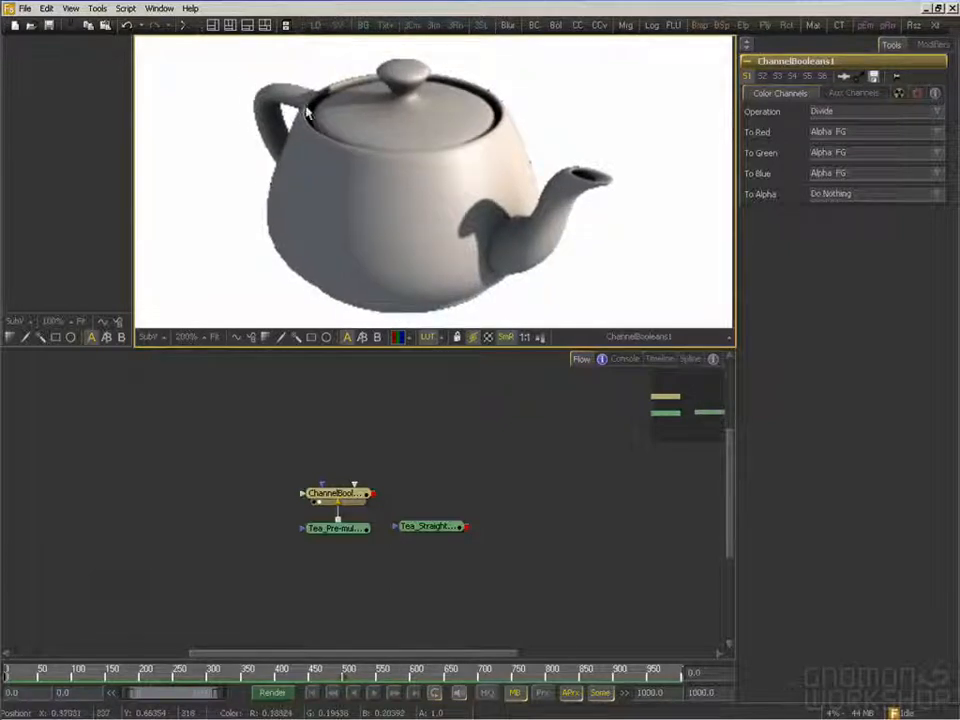
left_click_drag(383, 277, 379, 270)
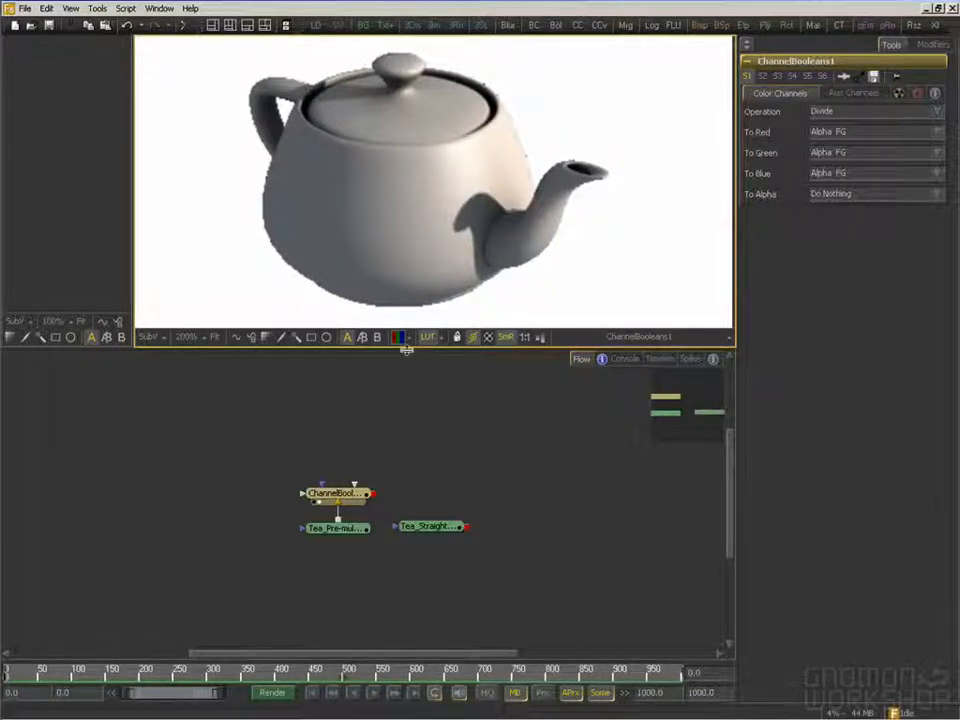
Compare the pre-multiplied teapot, the Channel Booleans result and the straight teapot in the large viewer
mouse_move(352, 501)
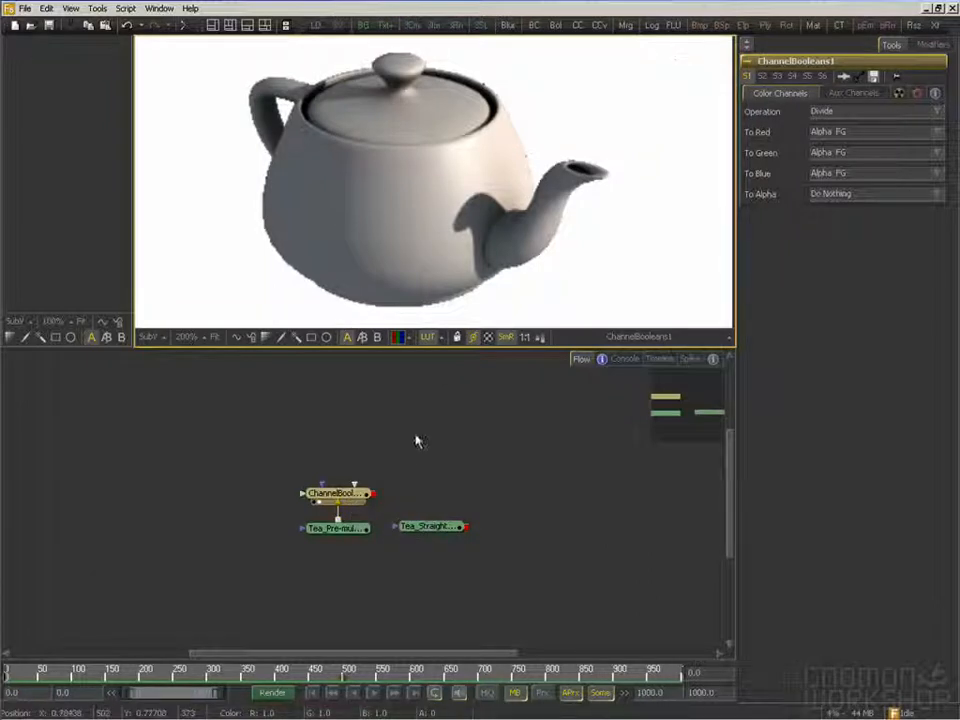
left_click_drag(335, 528, 360, 266)
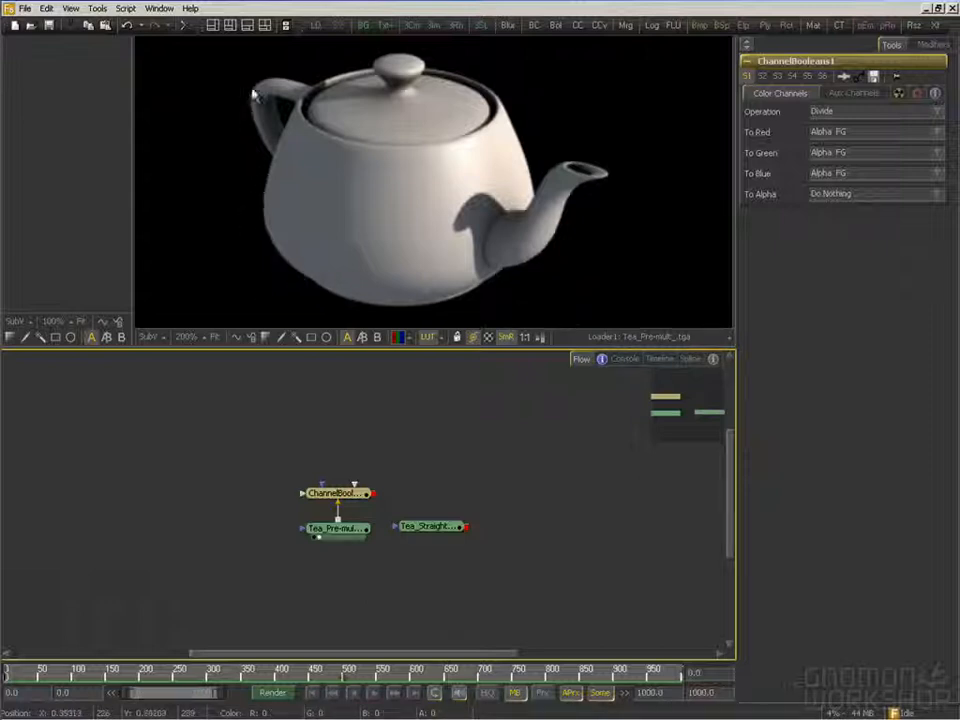
left_click_drag(362, 499, 375, 257)
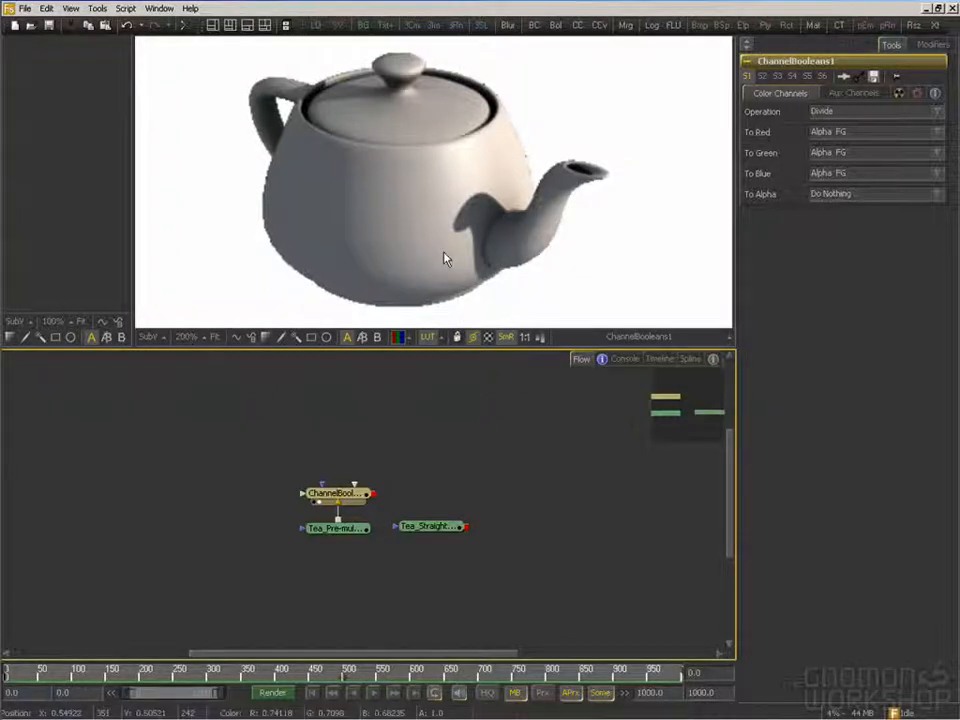
left_click_drag(468, 241, 473, 245)
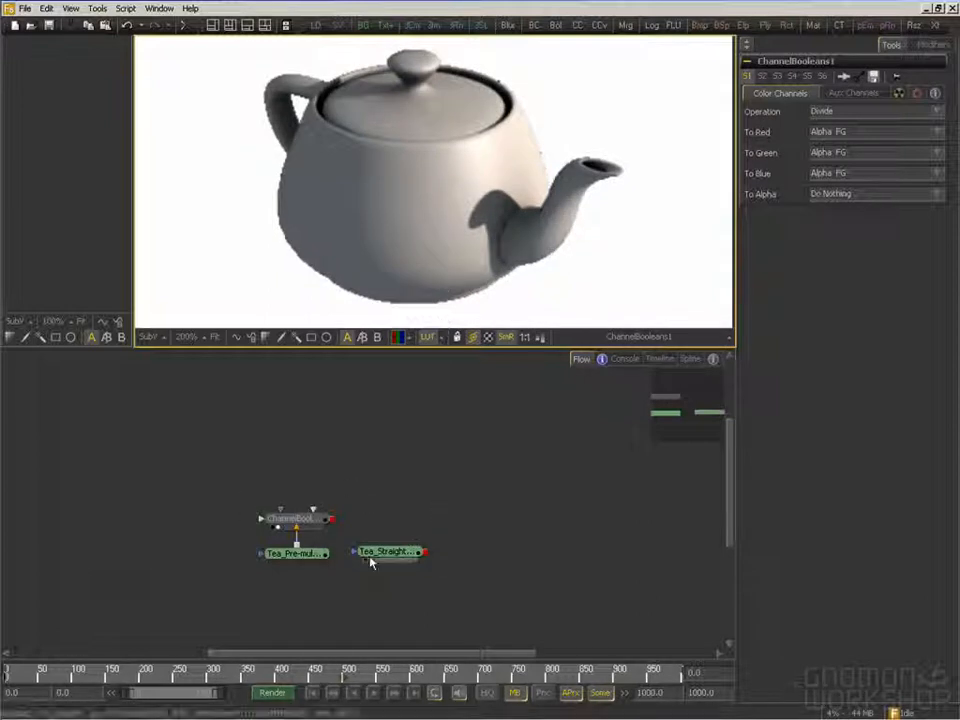
left_click_drag(399, 558, 564, 272)
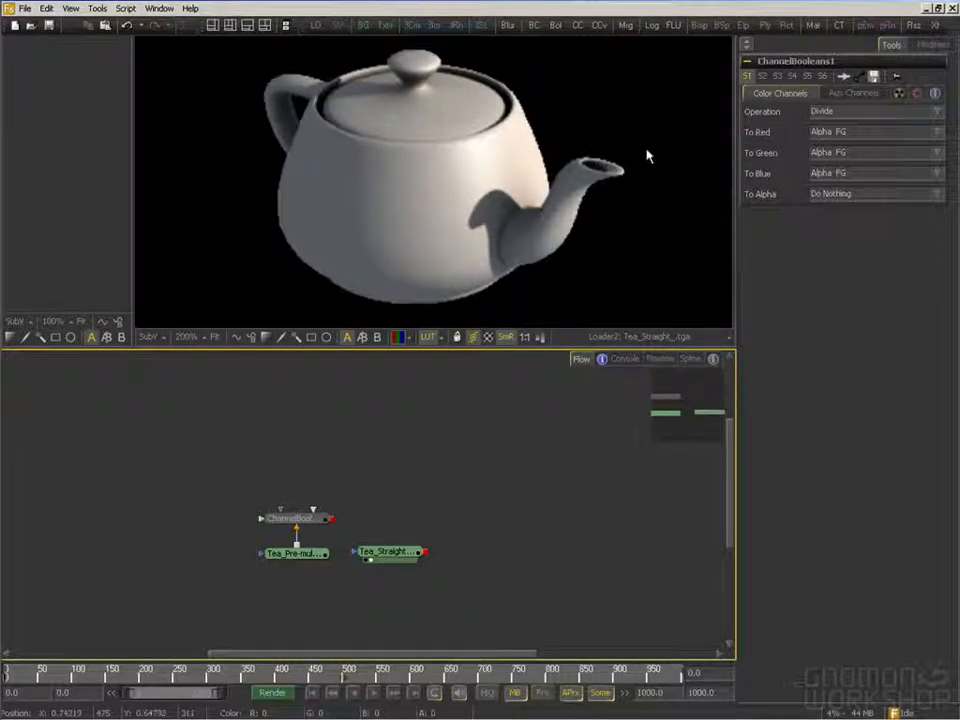
left_click_drag(448, 396, 410, 408)
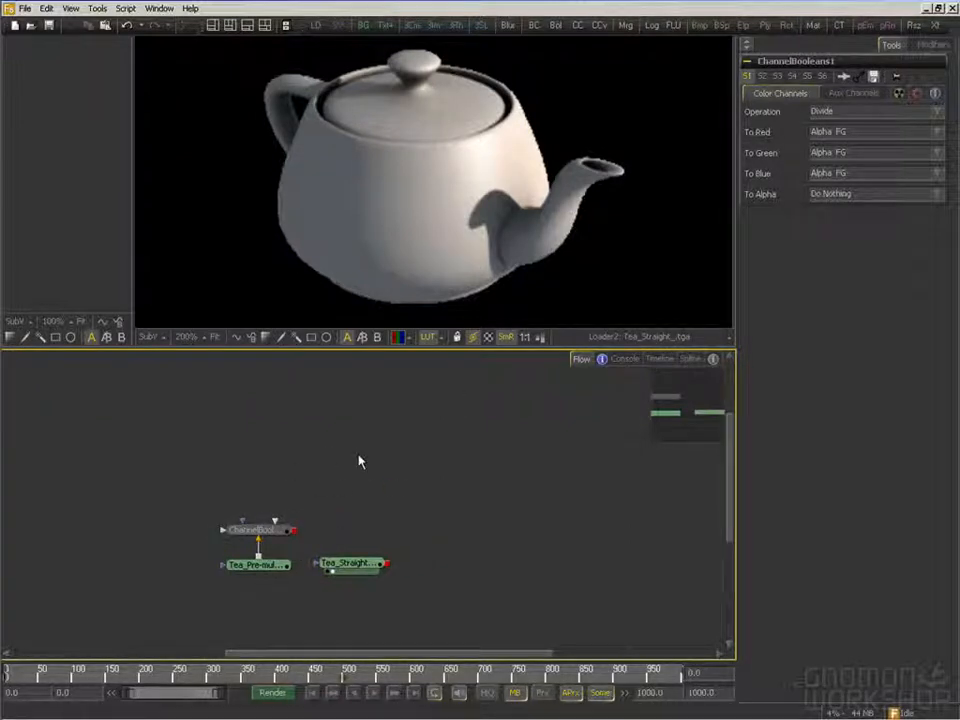
right_click(326, 450)
left_click(324, 448)
left_click_drag(337, 473, 324, 469)
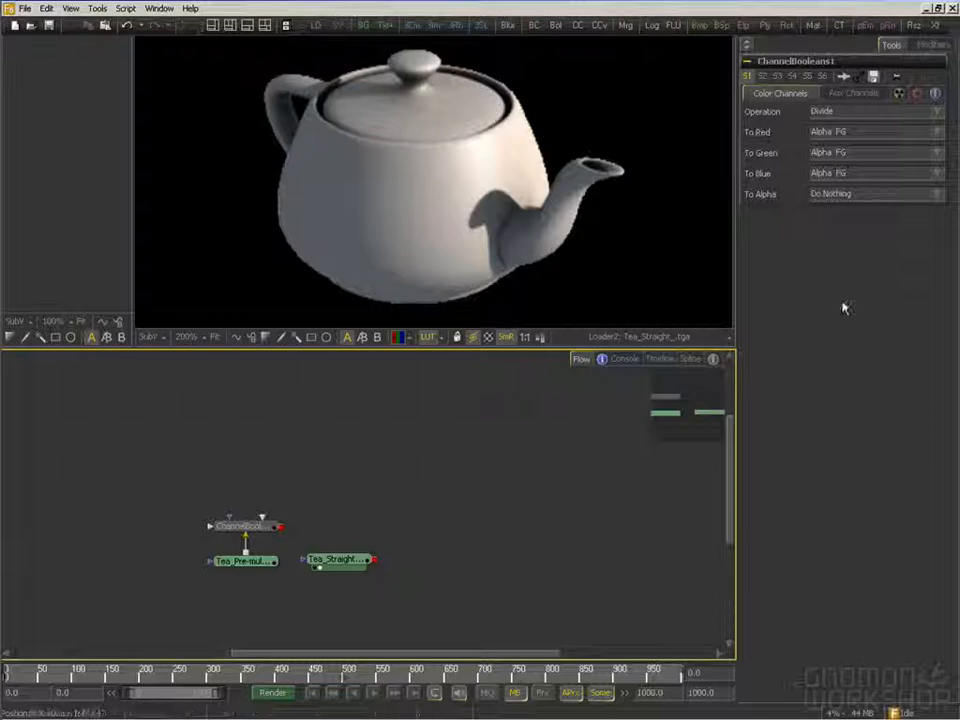
Show the Channel Booleans result in the large viewer again
left_click_drag(358, 499, 390, 489)
left_click_drag(297, 517, 349, 261)
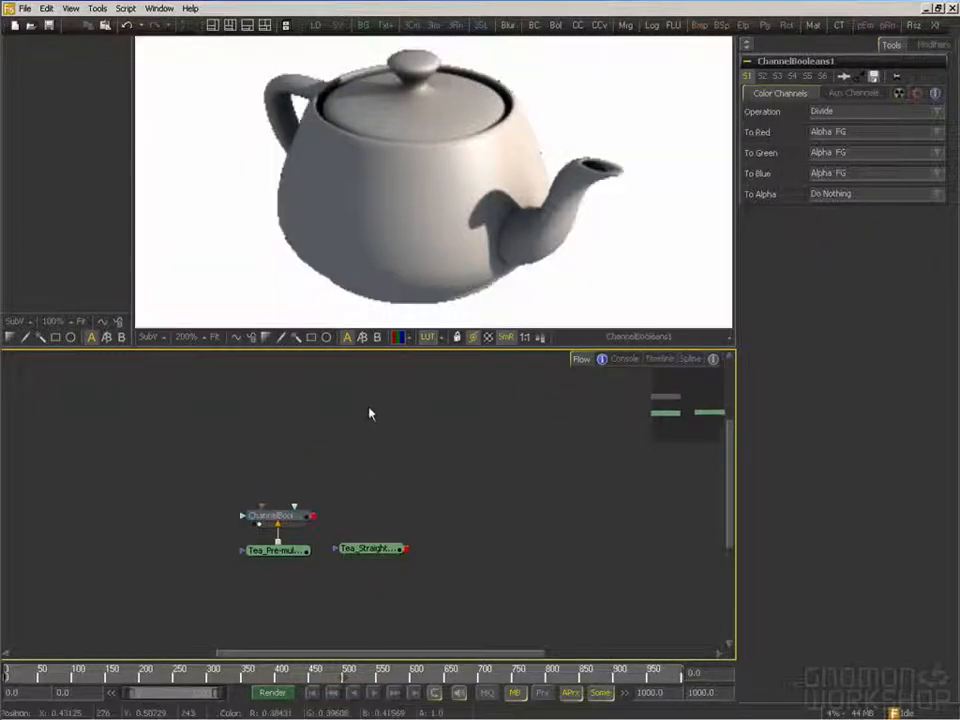
left_click_drag(358, 413, 414, 419)
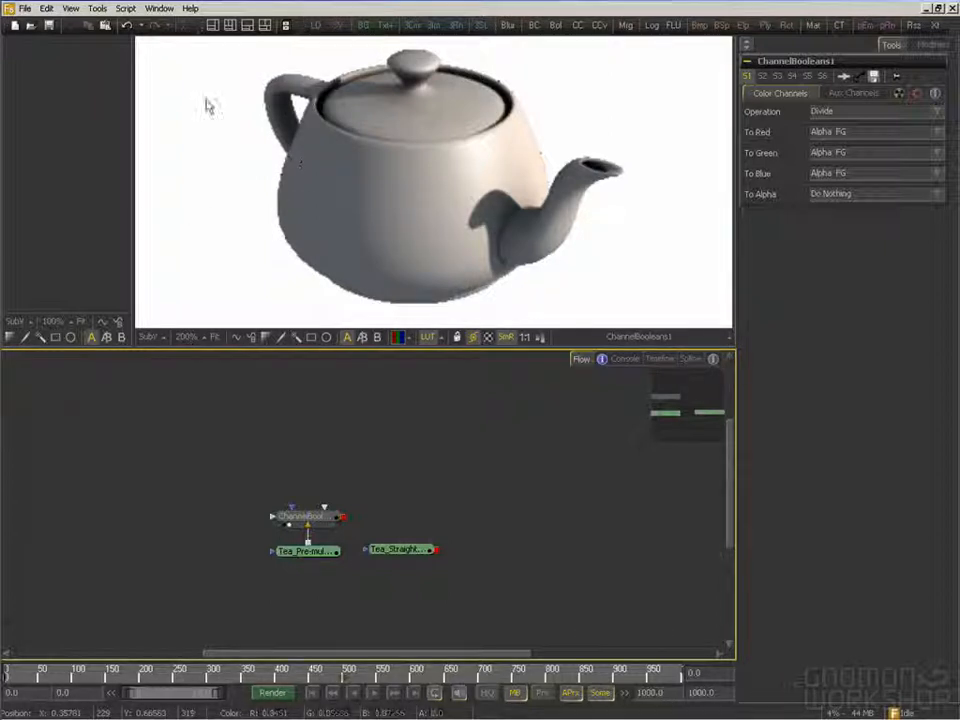
left_click_drag(307, 427, 317, 425)
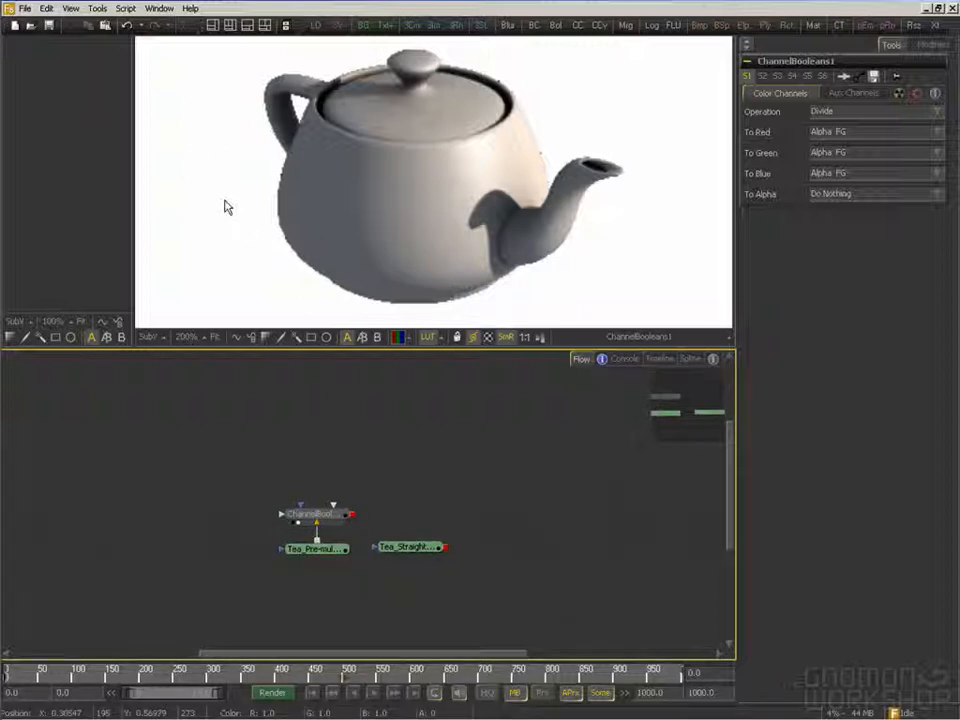
left_click_drag(246, 199, 244, 202)
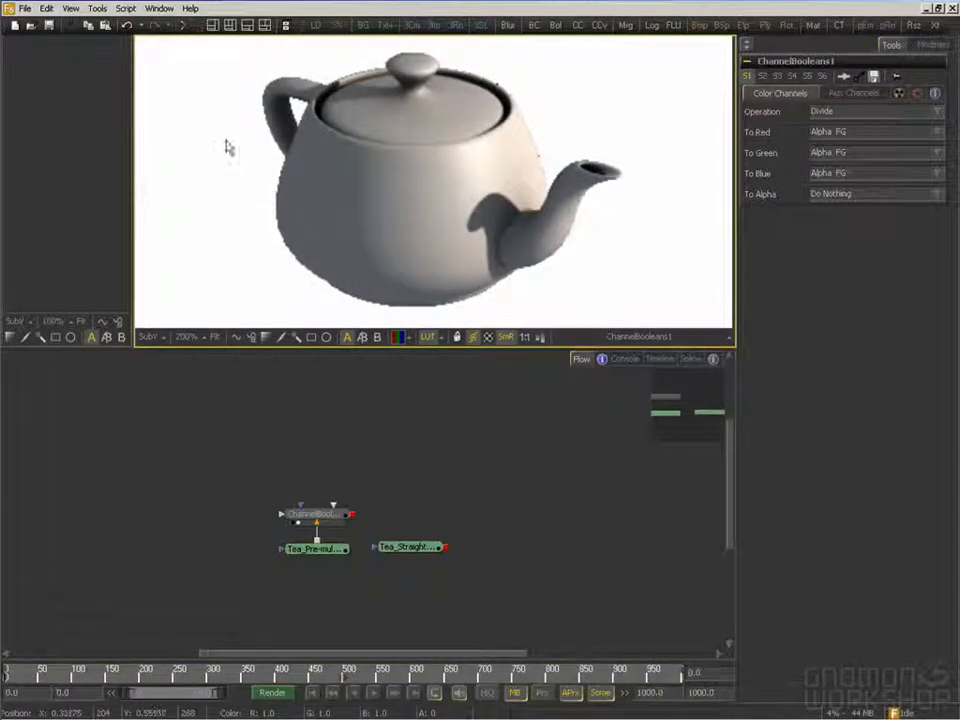
left_click_drag(204, 191, 208, 189)
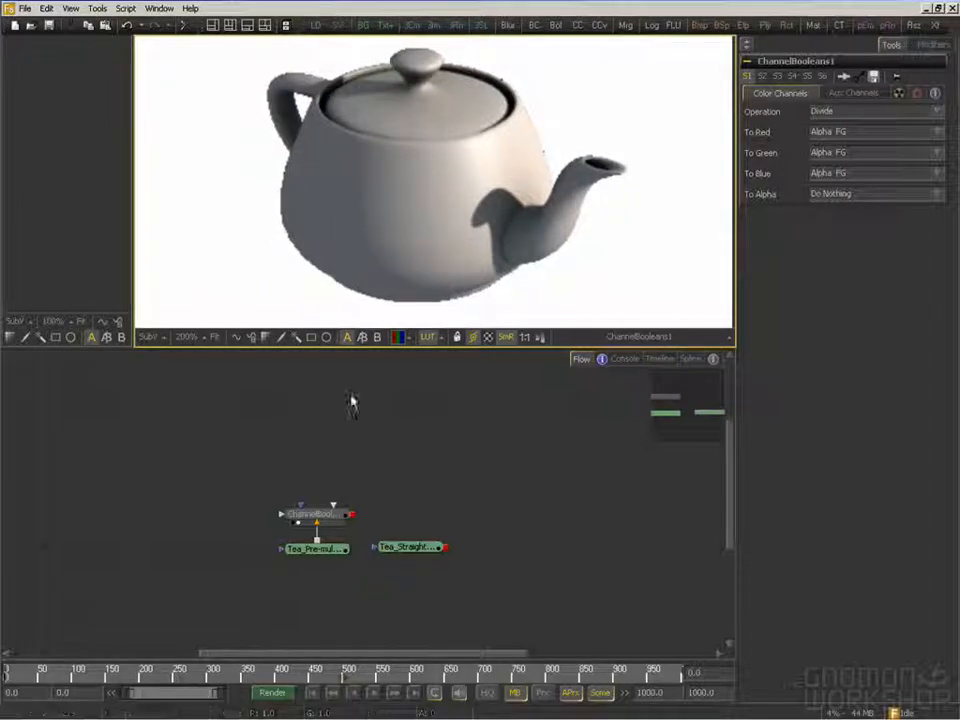
left_click_drag(321, 413, 324, 416)
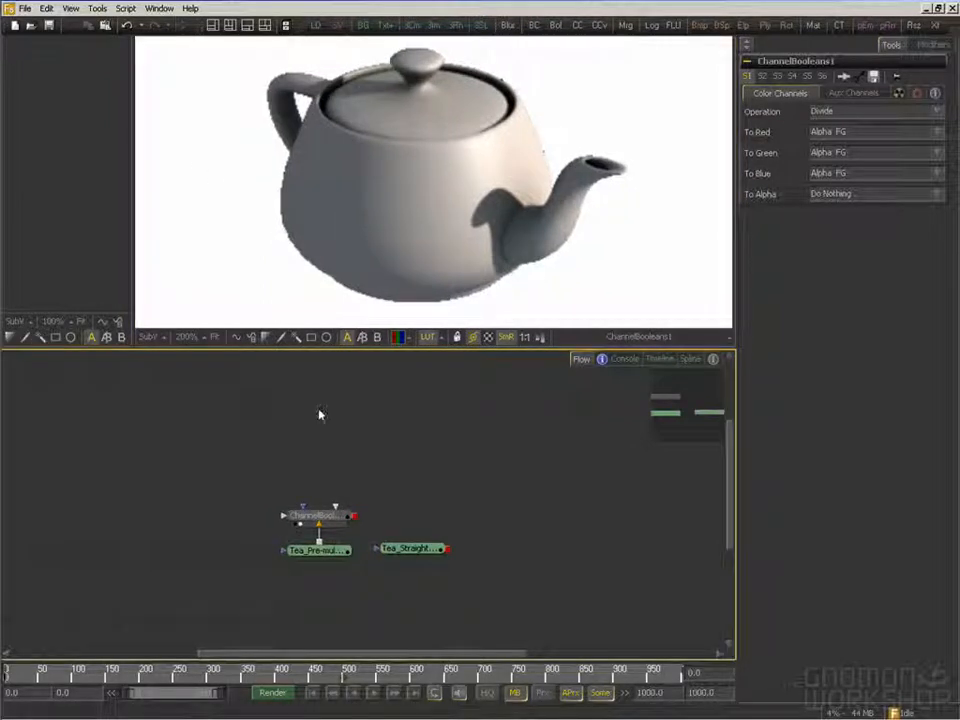
left_click_drag(403, 416, 395, 420)
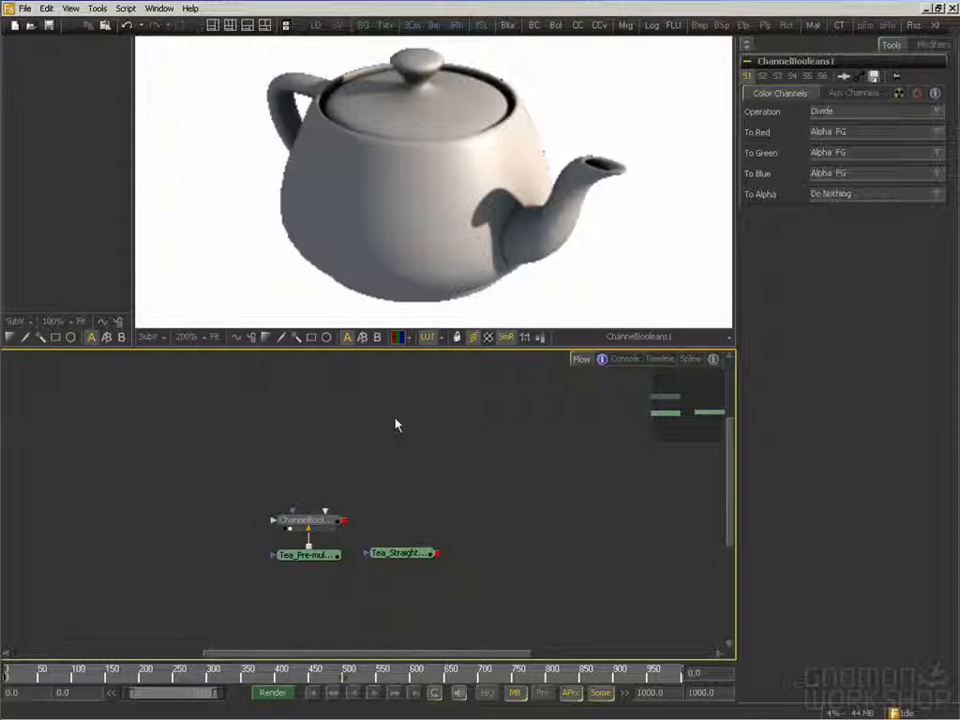
left_click_drag(518, 426, 519, 434)
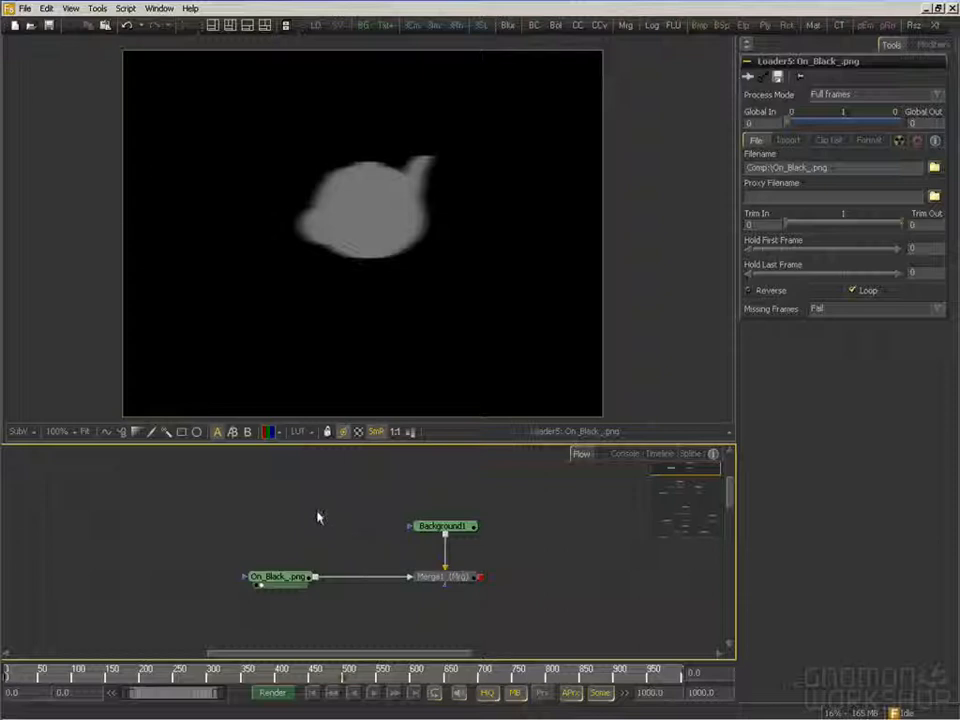
left_click(343, 350)
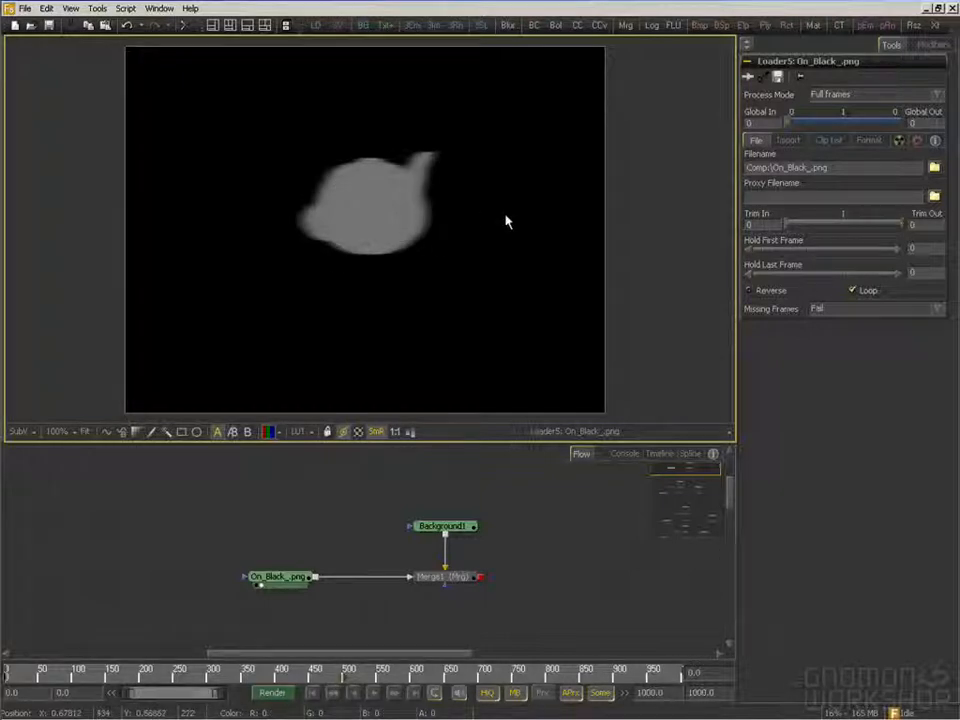
mouse_move(490, 218)
left_mouse_down()
mouse_move(552, 213)
mouse_move(487, 216)
left_mouse_up()
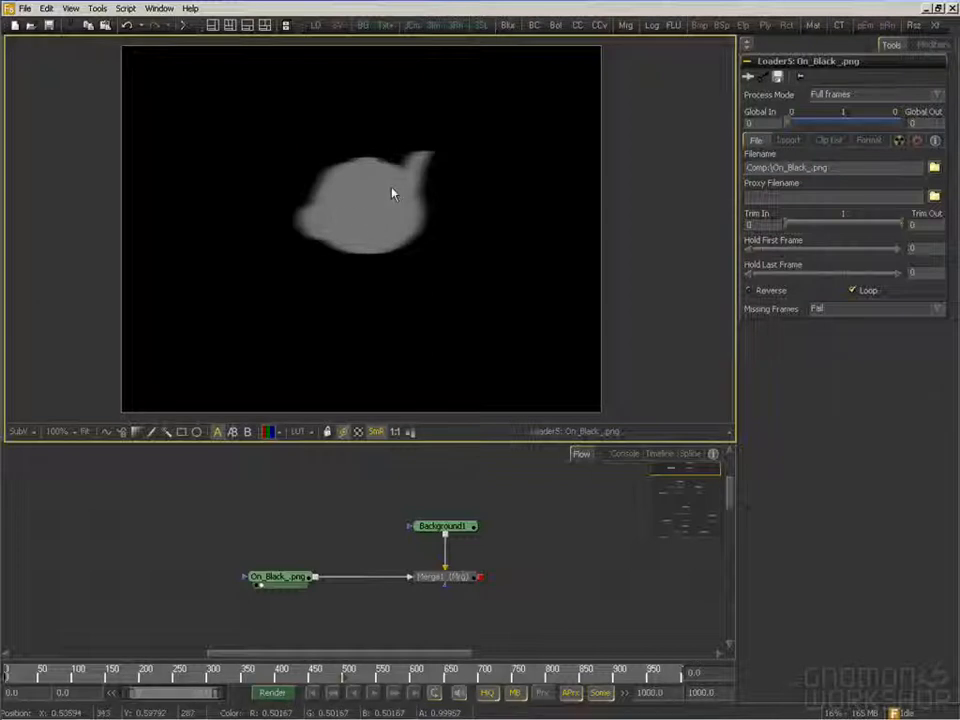
View Background1 and the Merge1 result in colour and alpha, and show On_Color_.png from the network below in the viewer
left_click_drag(445, 526, 480, 300)
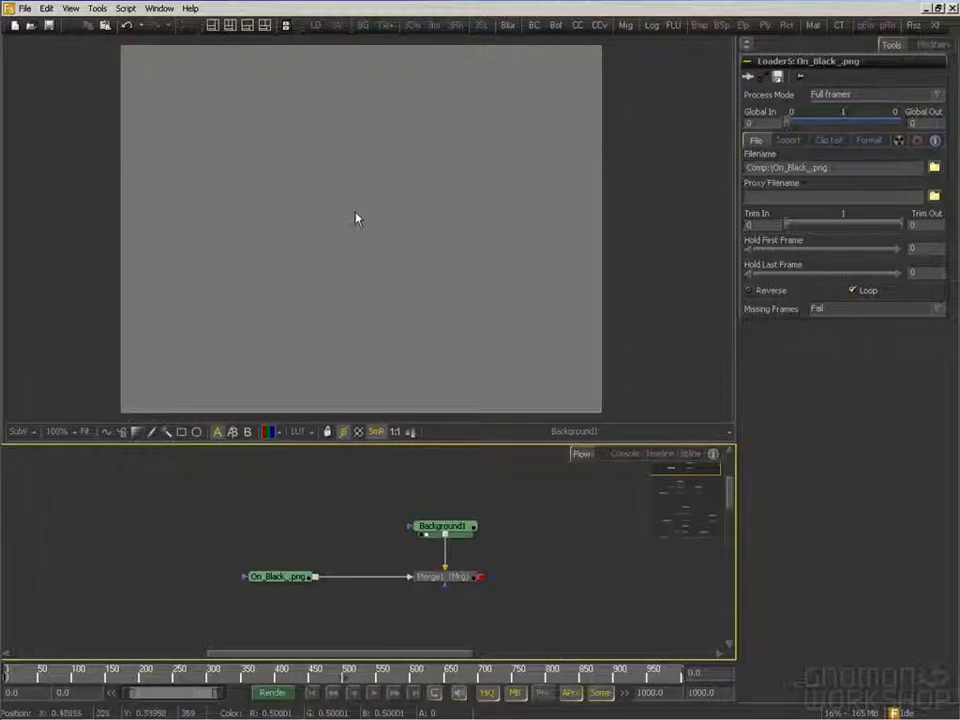
left_click_drag(463, 580, 471, 265)
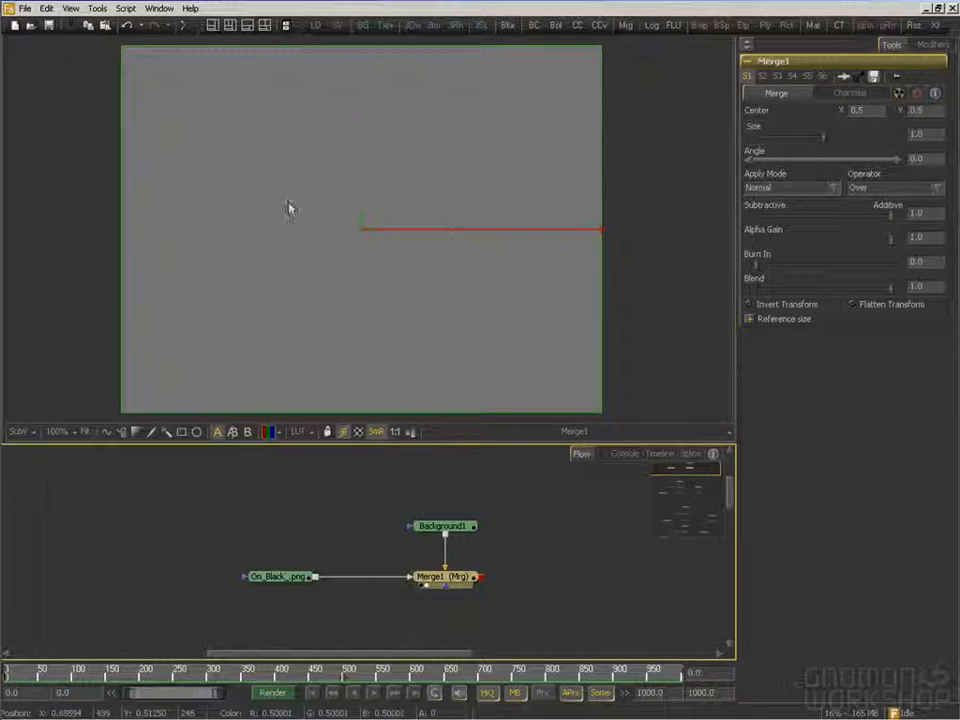
left_click(271, 436)
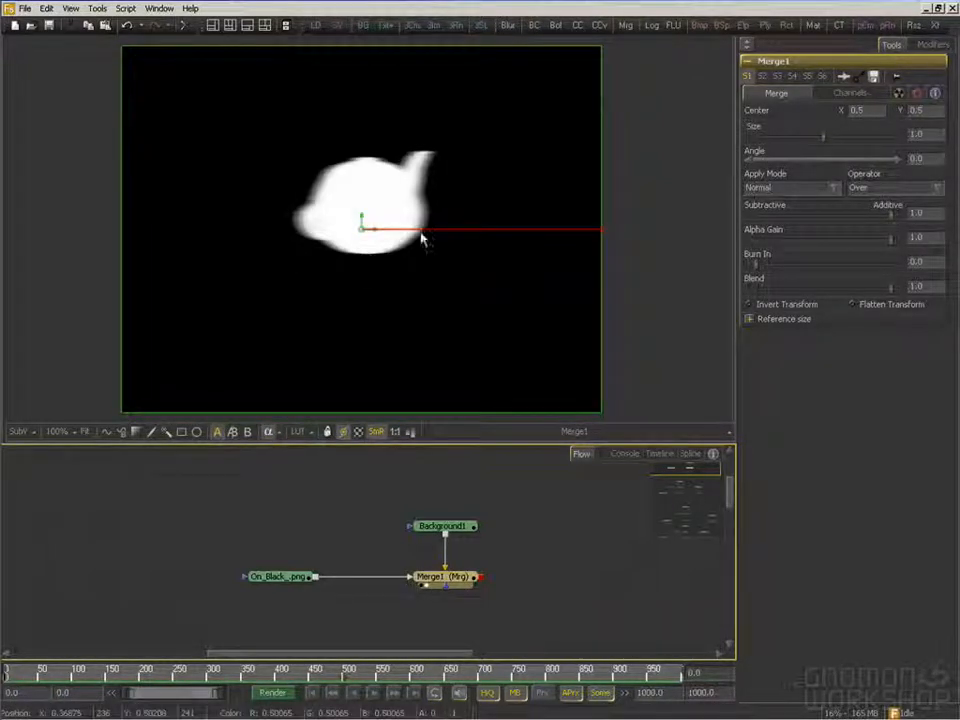
left_click(272, 433)
scroll(499, 572, "down", 2)
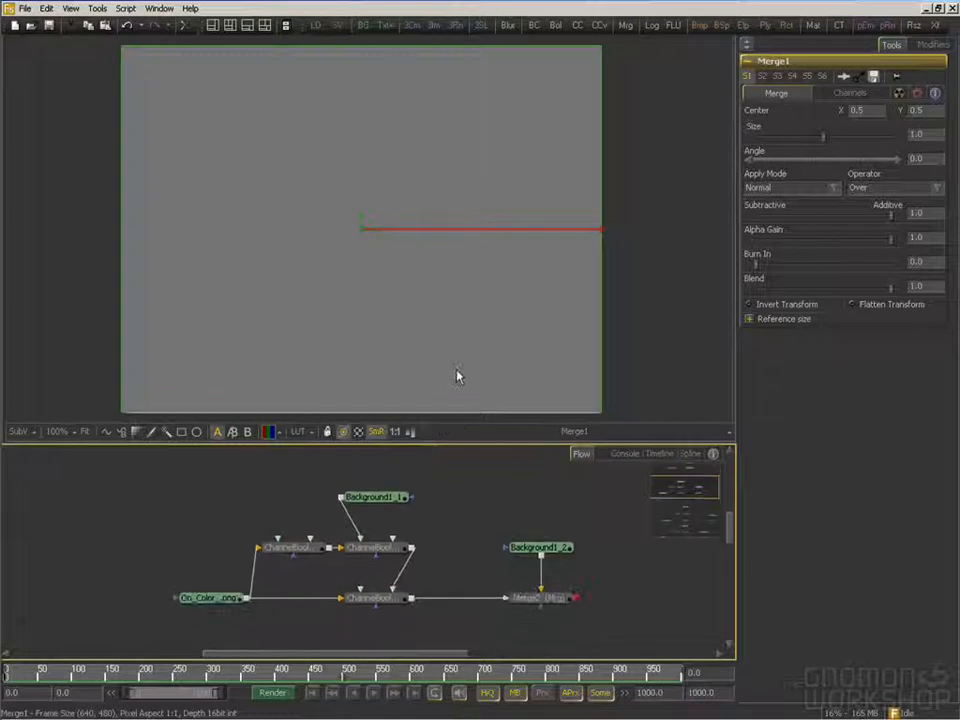
left_click_drag(204, 600, 390, 225)
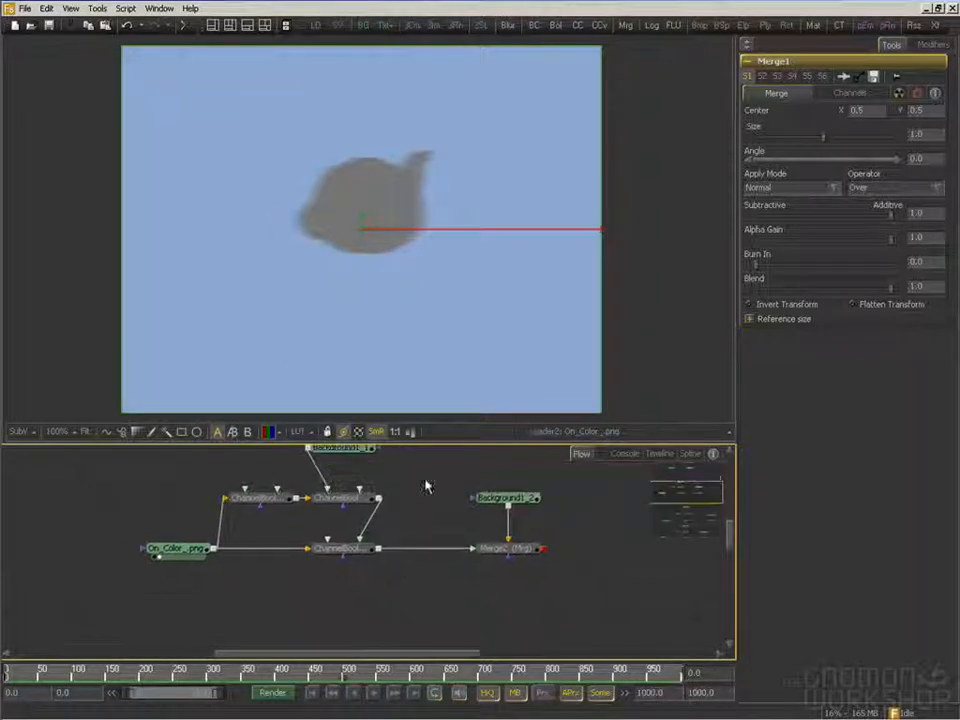
Pull Background1_1 and the three Channel Booleans nodes out of the flow so On_Color_.png feeds Merge2 directly, and view Merge2
left_click_drag(405, 577, 242, 476)
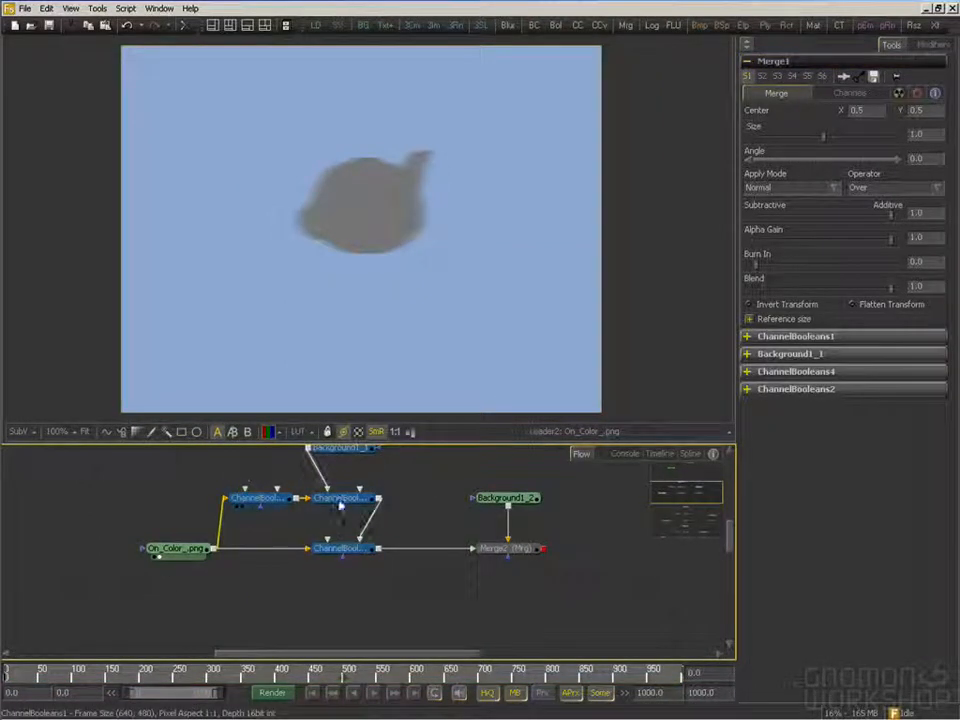
scroll(336, 535, "up", 1)
left_click_drag(357, 582, 359, 552)
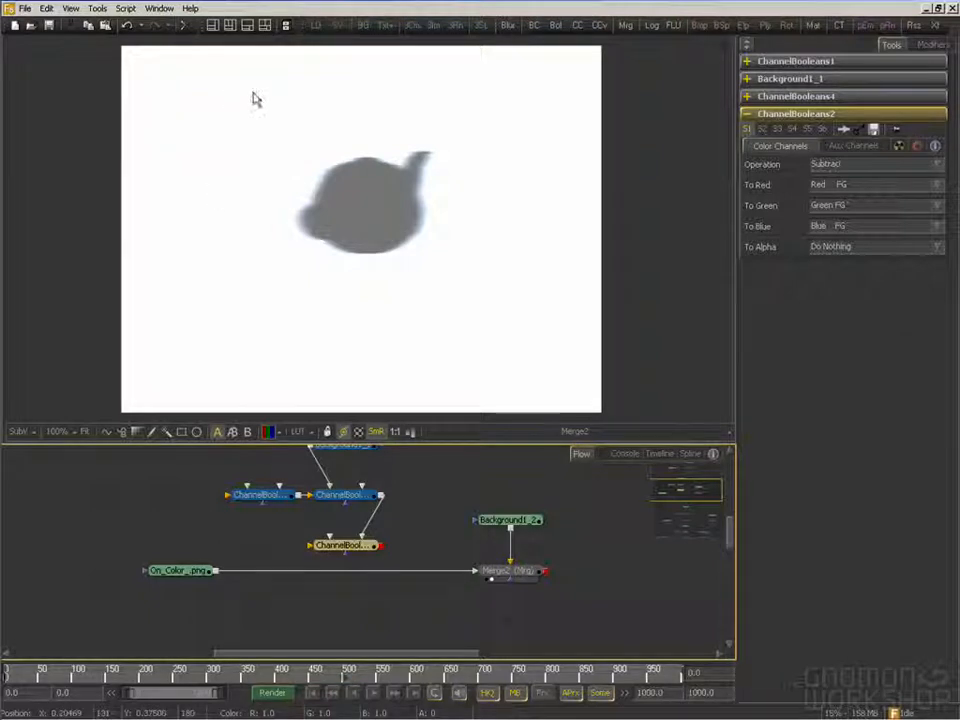
Try Merge2 with its Subtractive/Additive value at 0.0, and return the value to 1.0
left_click(515, 571)
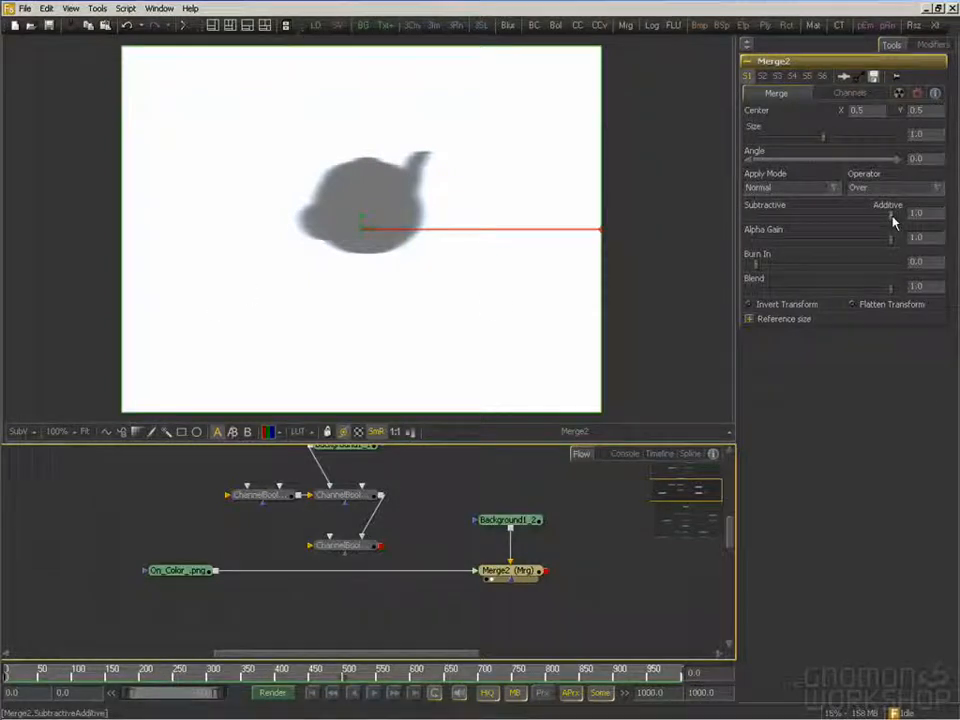
left_click_drag(893, 219, 696, 210)
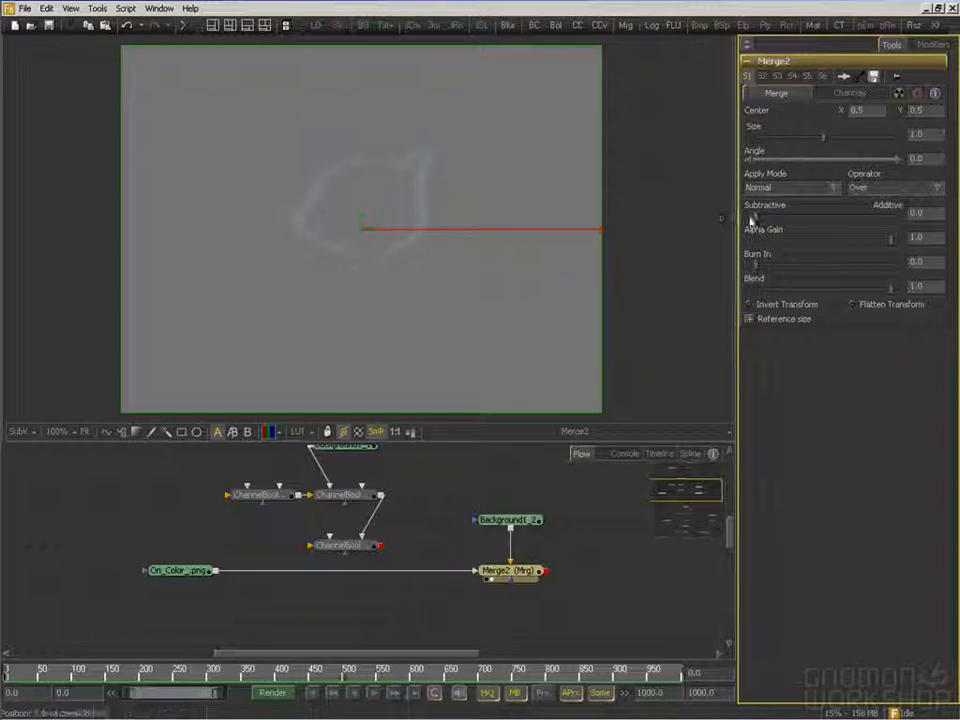
left_click_drag(755, 217, 895, 220)
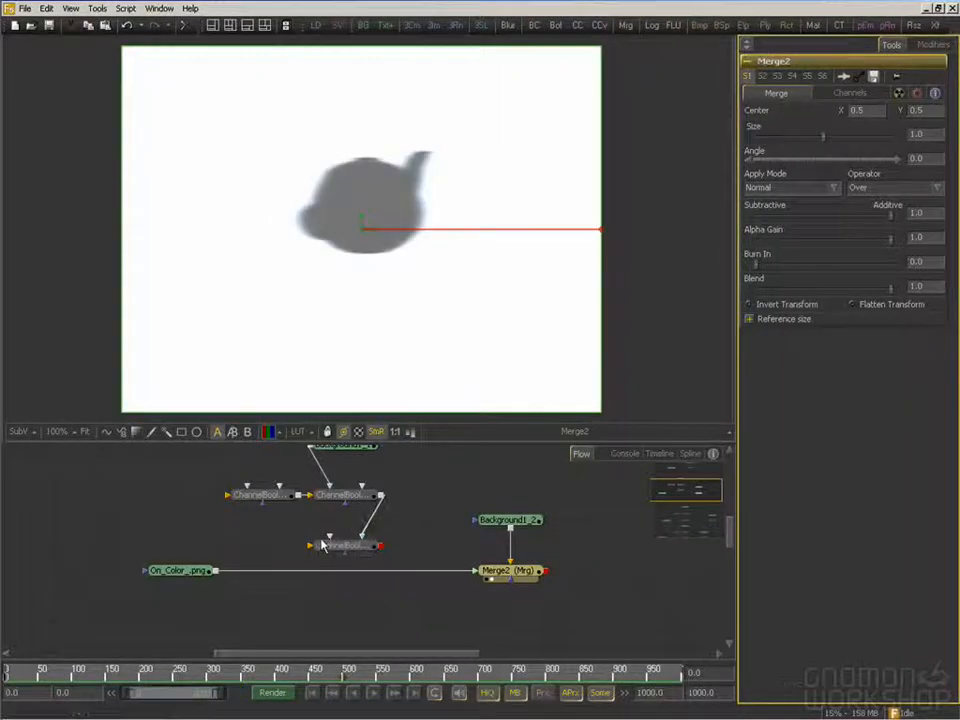
Reinsert ChannelBooleans2 between On_Color_.png and Merge2, and reconnect On_Color_.png to the input of ChannelBooleans1
left_click_drag(380, 498, 375, 546)
left_click_drag(395, 473, 272, 606)
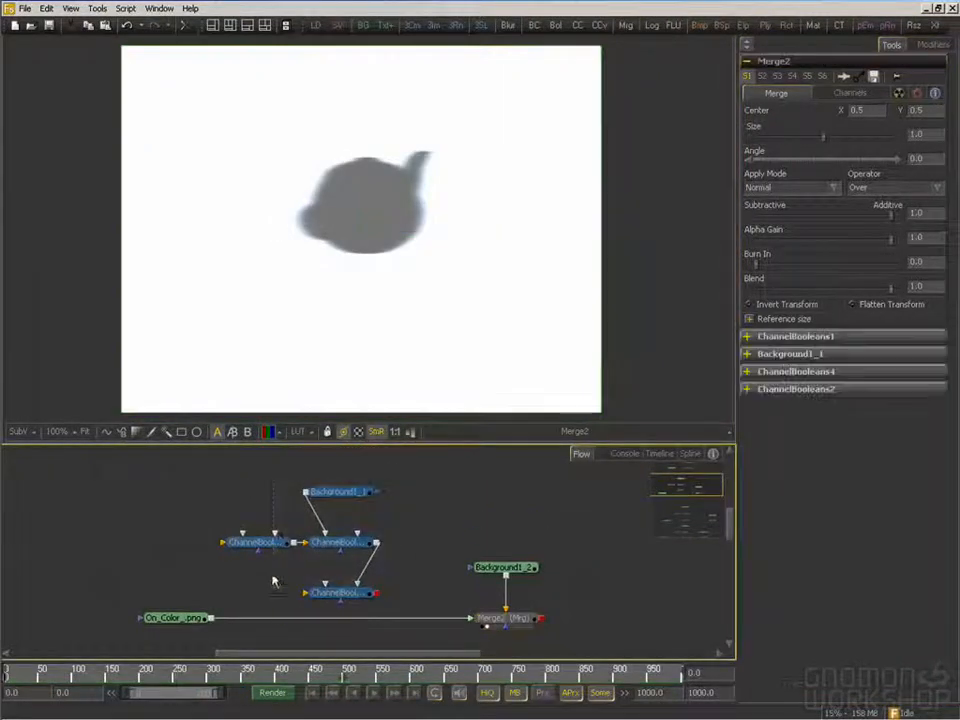
left_click_drag(280, 550, 280, 575)
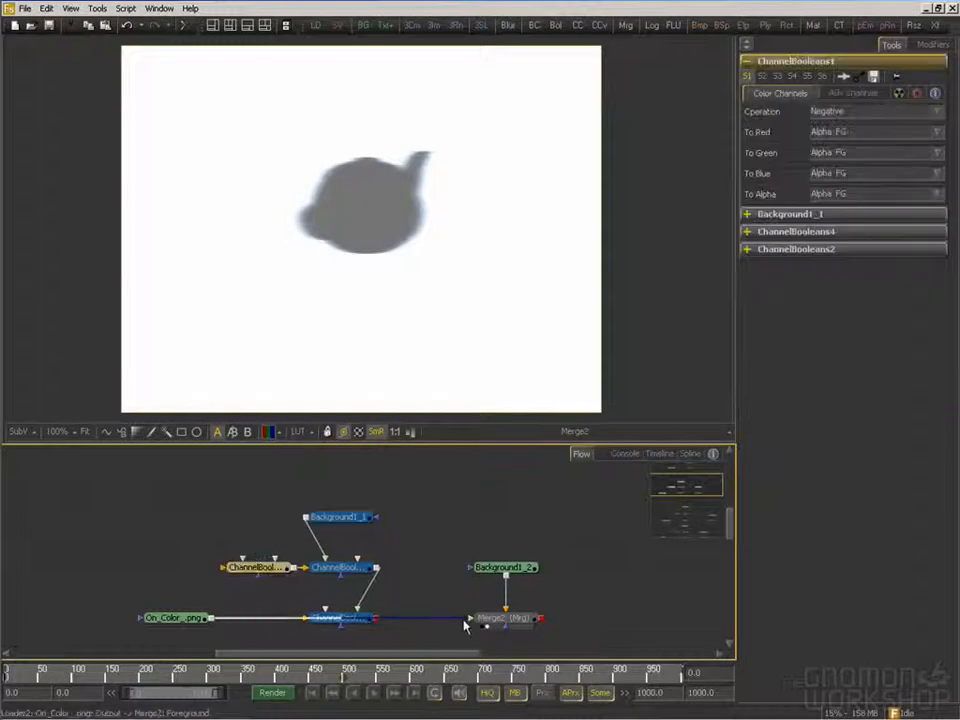
left_click_drag(432, 625, 229, 573)
left_click_drag(212, 619, 485, 625)
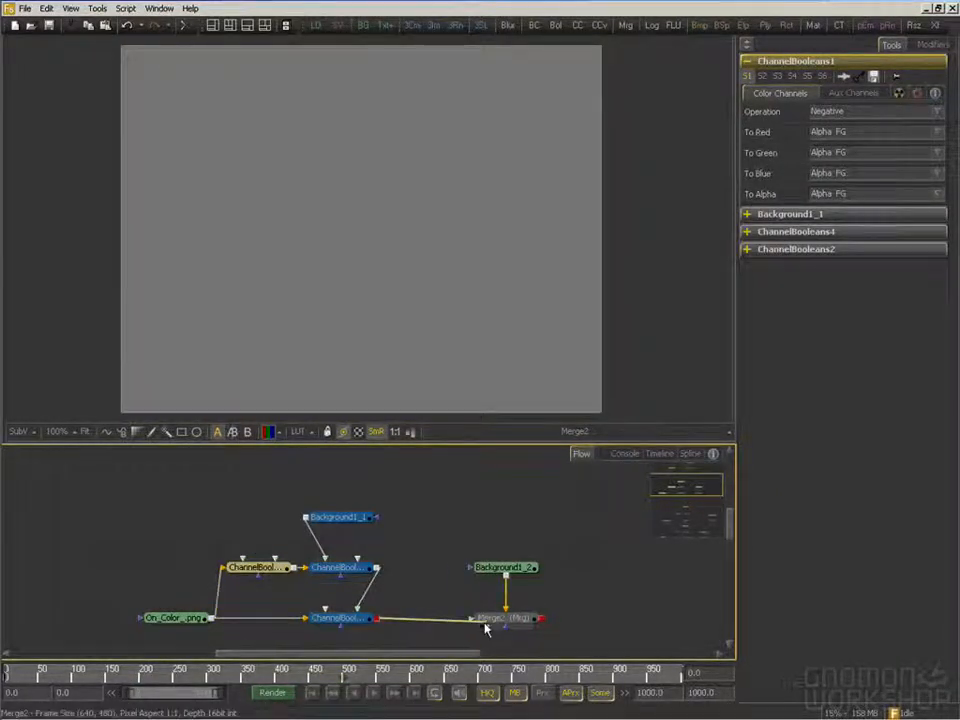
Compare On_Color_.png, the Negative alpha result of ChannelBooleans1 and the Background1_1 colour in the viewer
left_click(261, 601)
left_click_drag(273, 572, 321, 268)
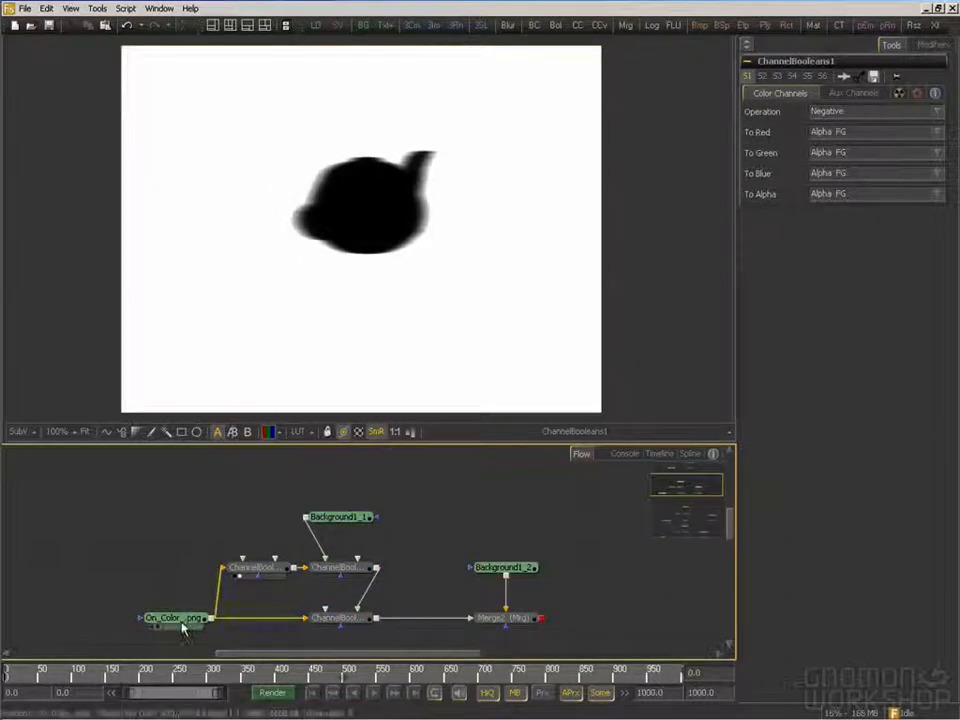
left_click_drag(183, 621, 260, 253)
left_click_drag(276, 561, 288, 548)
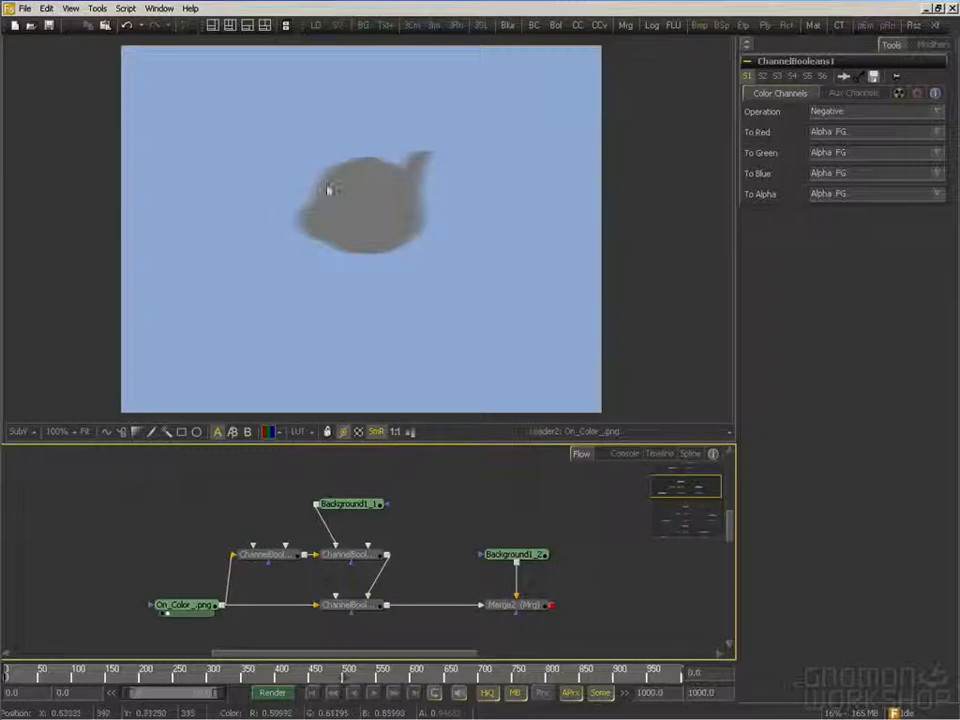
left_click_drag(330, 545, 312, 526)
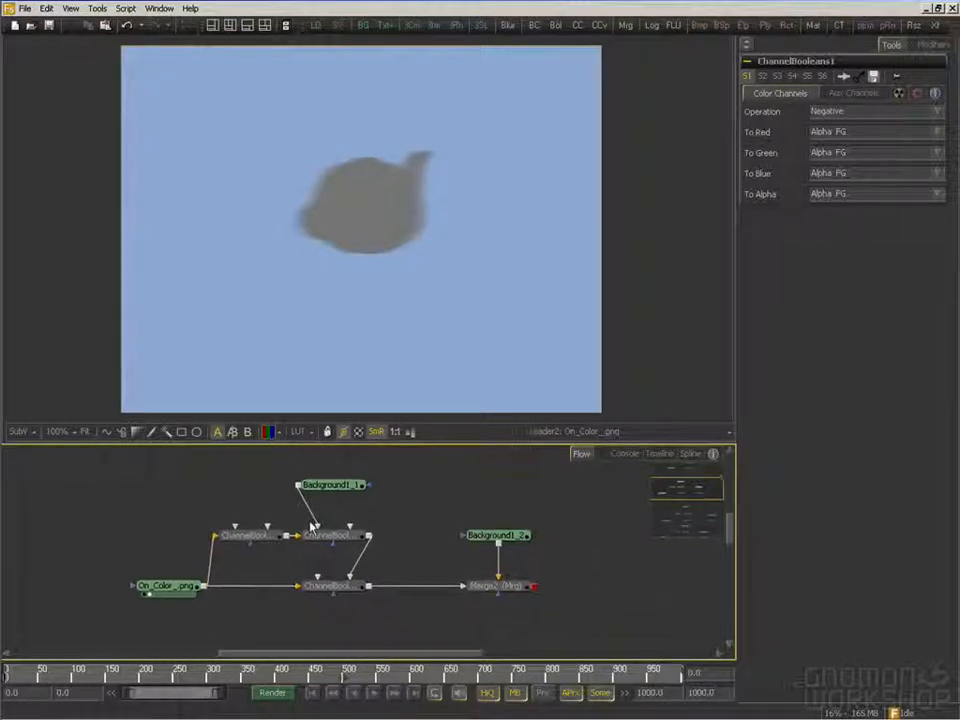
left_click(262, 536)
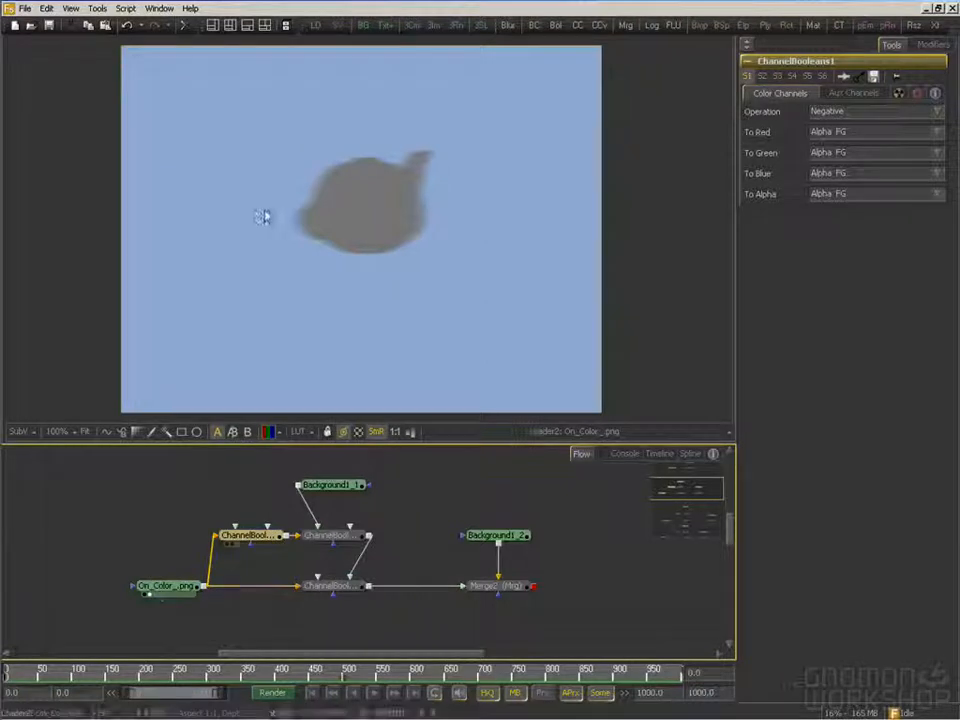
left_click_drag(270, 543, 328, 300)
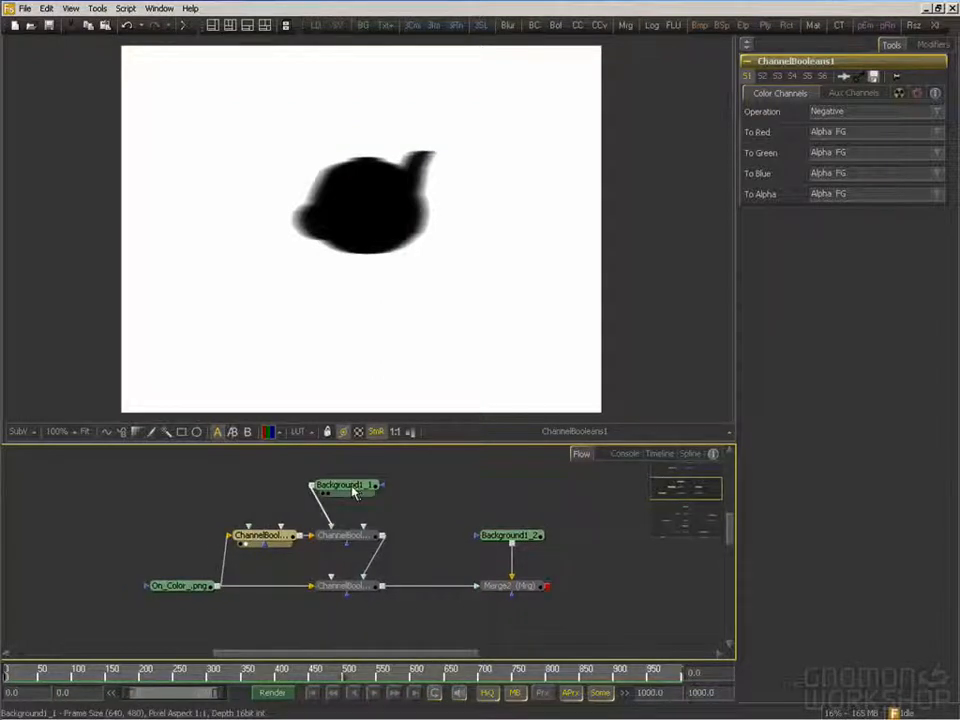
left_click_drag(354, 491, 417, 355)
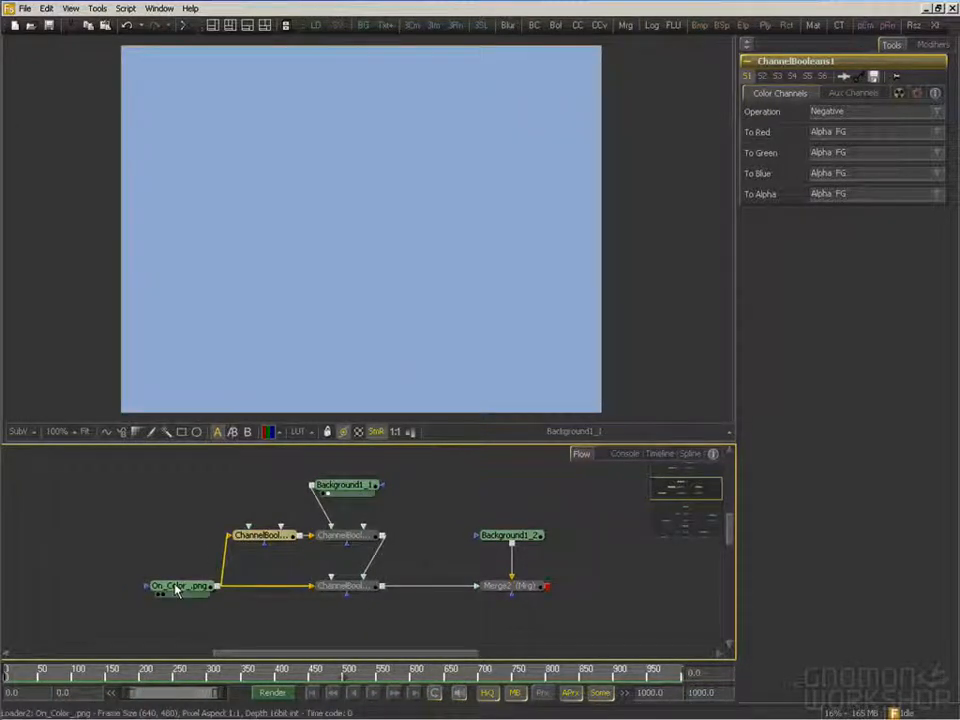
Show On_Color_.png and sample its blue backdrop as the Background1_1 colour, R 0.59992, G 0.69794, B 0.85102, alpha 0.0
left_click_drag(178, 585, 298, 232)
left_click(352, 485)
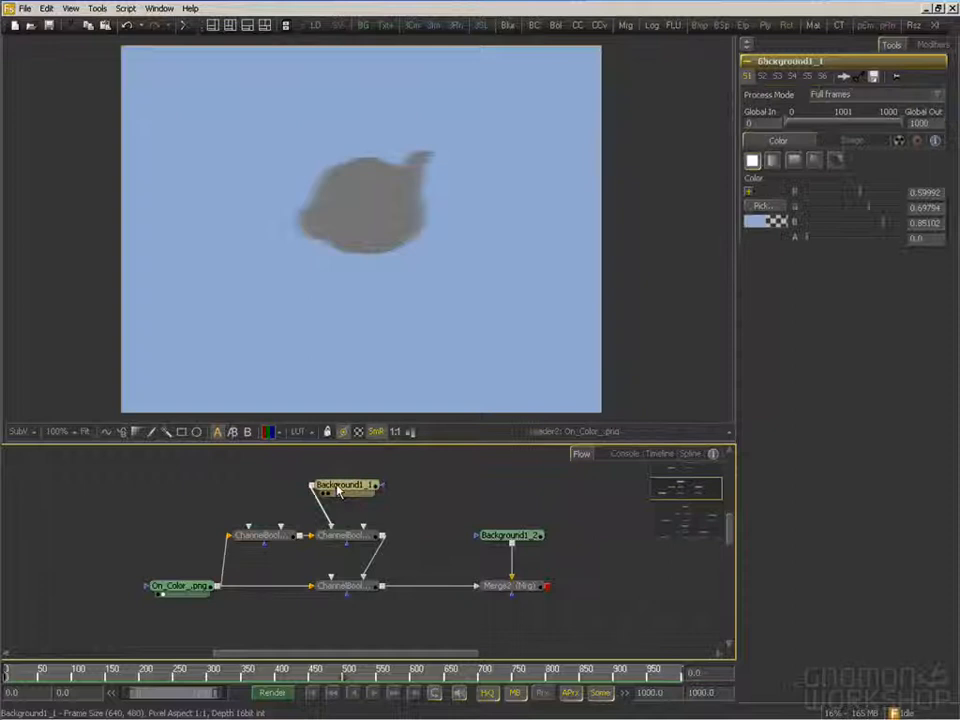
left_click_drag(765, 207, 381, 182)
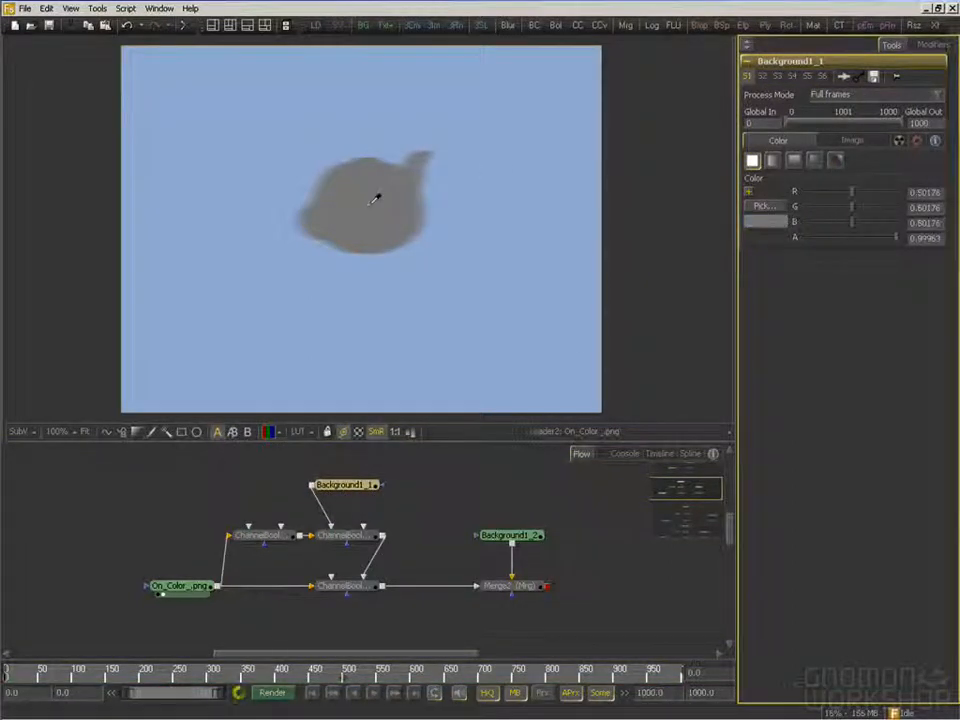
left_click_drag(454, 172, 415, 97)
left_click_drag(488, 122, 506, 221)
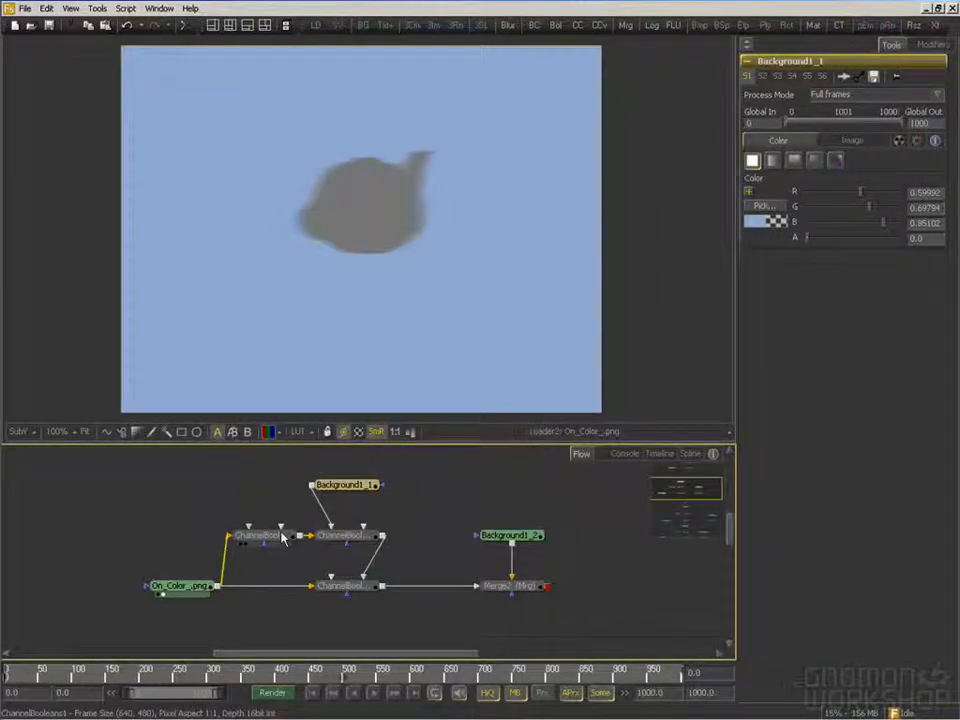
View the ChannelBooleans1 inverted alpha and the ChannelBooleans4 Multiply result, and examine the ChannelBooleans4 settings
left_click(246, 544)
left_click(366, 540)
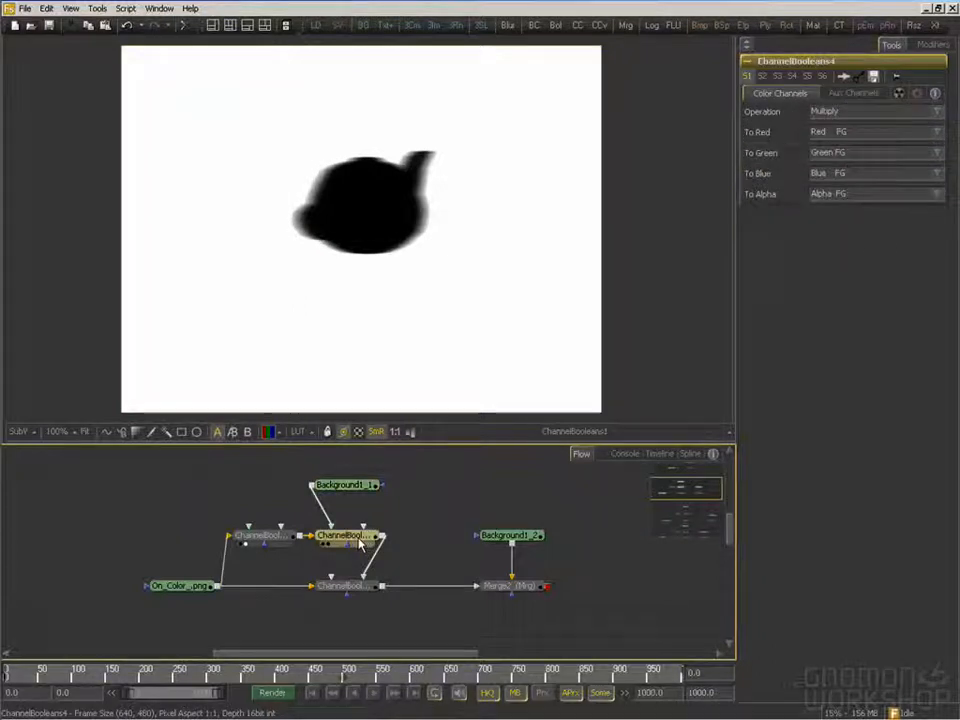
left_click_drag(360, 541, 405, 278)
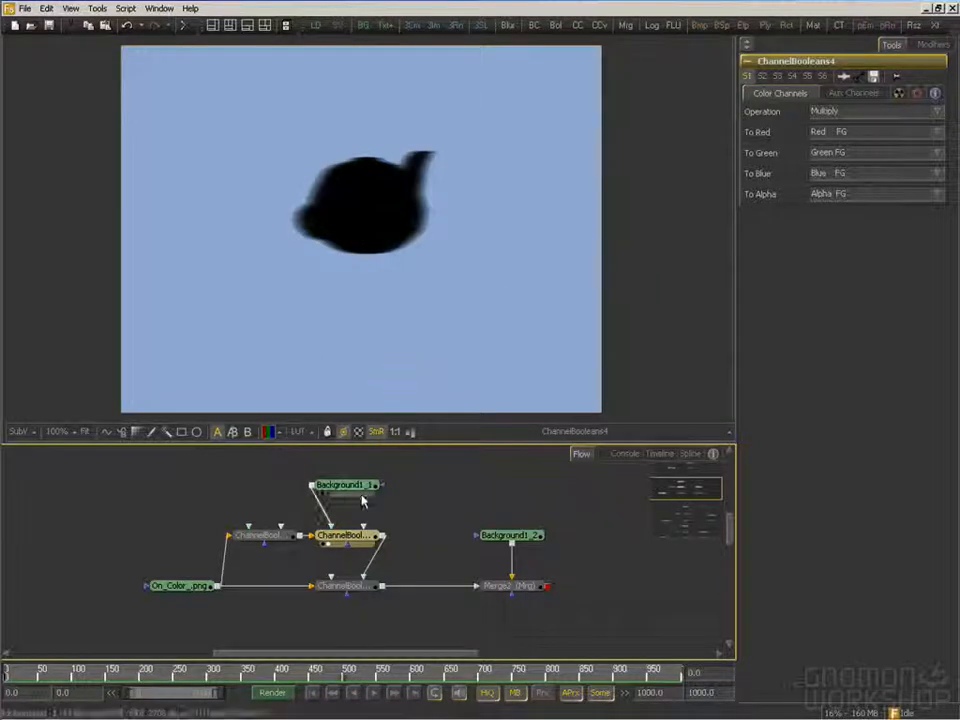
left_click_drag(350, 537, 361, 533)
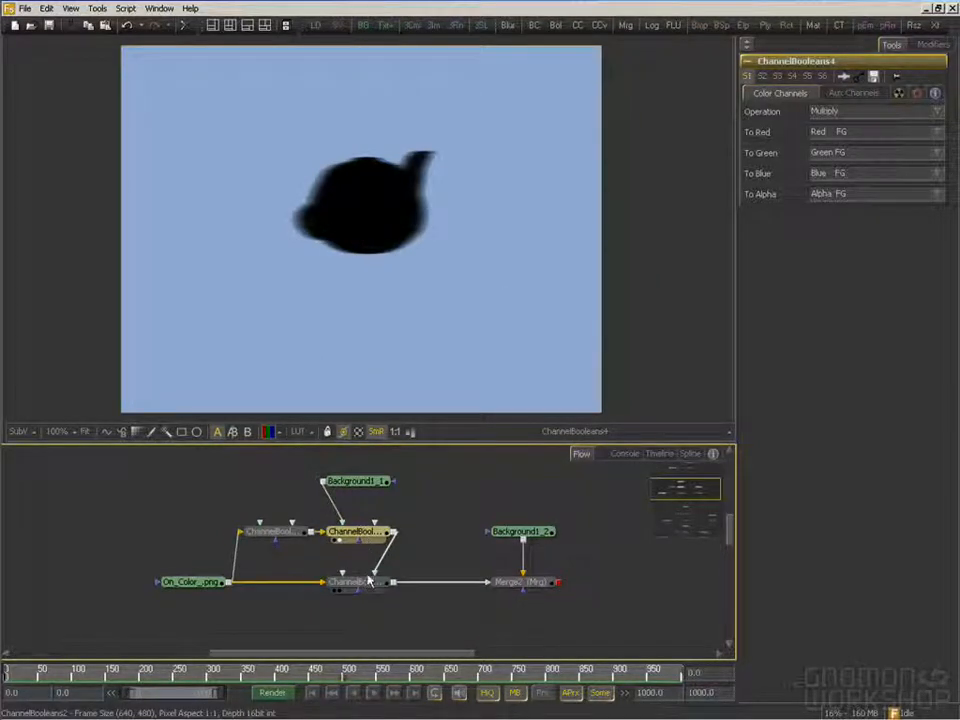
Examine the ChannelBooleans2 Subtract settings, and compare its result with that of ChannelBooleans4 in the viewer
left_click_drag(368, 578, 390, 345)
left_click(376, 586)
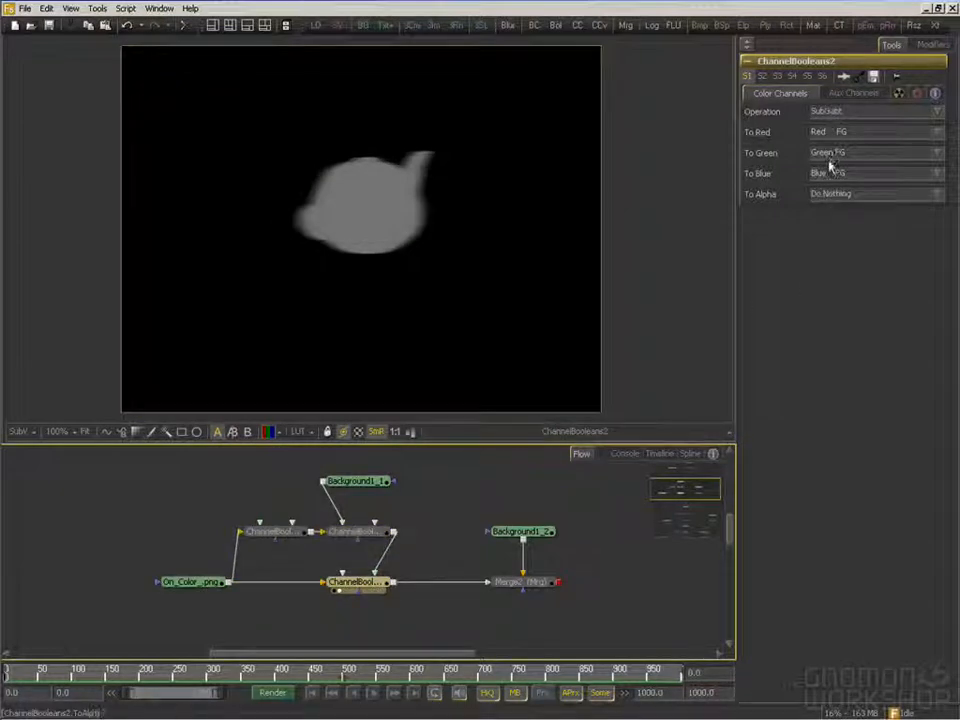
left_click_drag(355, 531, 435, 130)
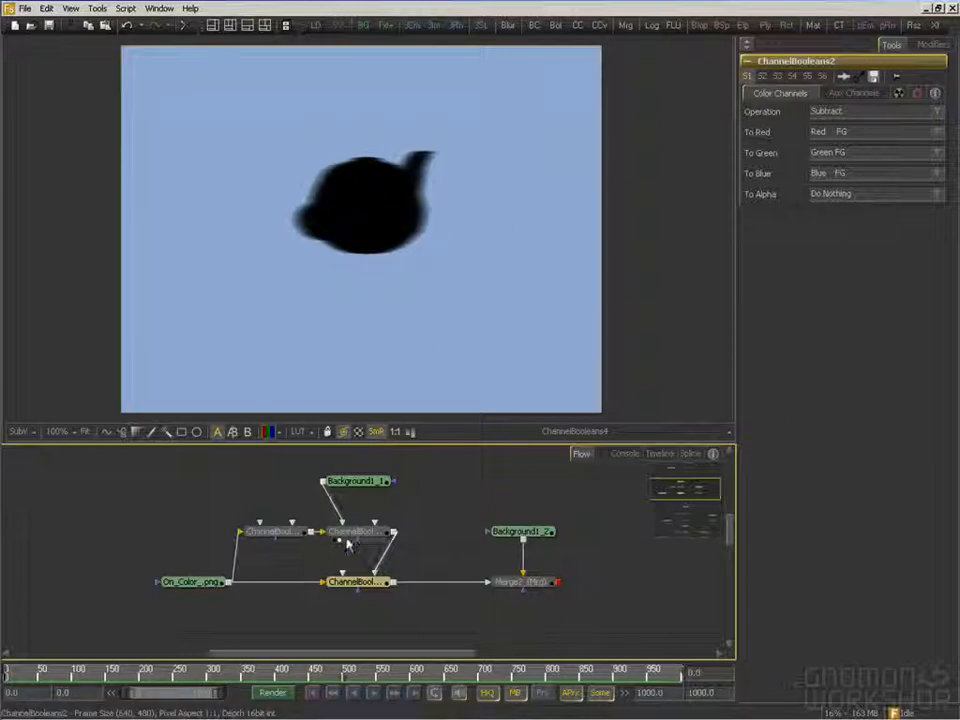
Compare the ChannelBooleans2 result, the Merge2 composite and the original On_Color_.png render in the viewer
left_click_drag(373, 581, 386, 314)
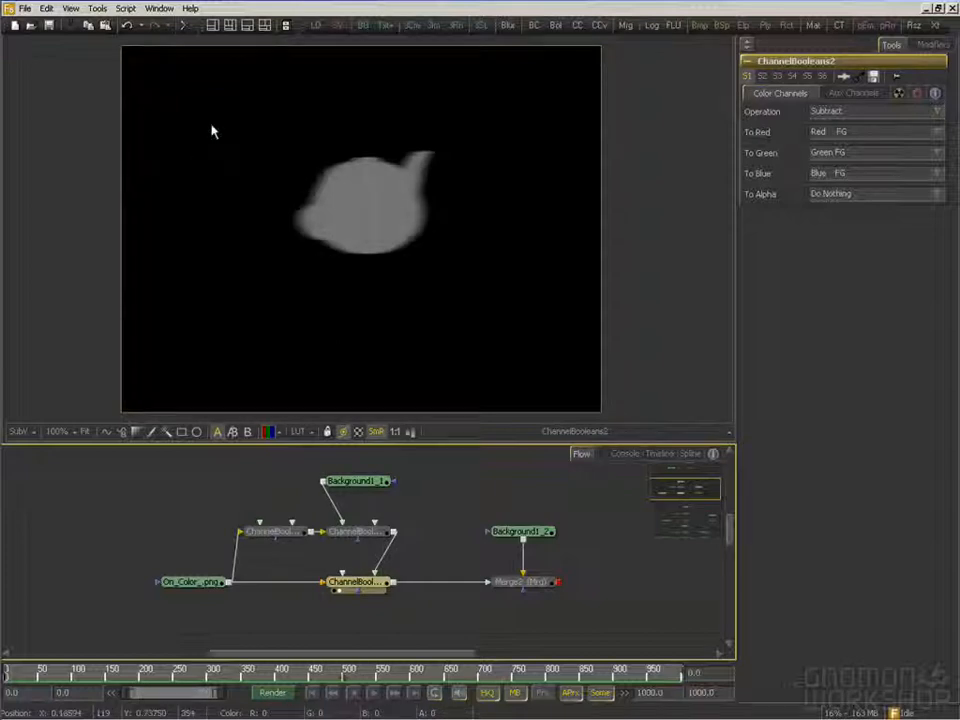
left_click_drag(540, 587, 478, 238)
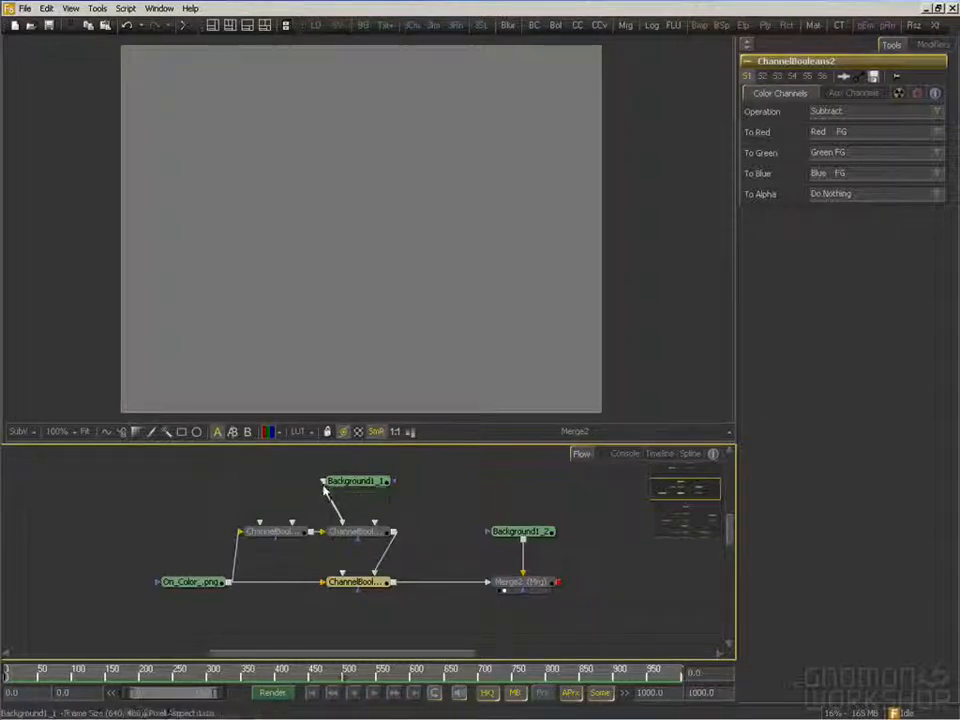
left_click_drag(423, 597, 425, 515)
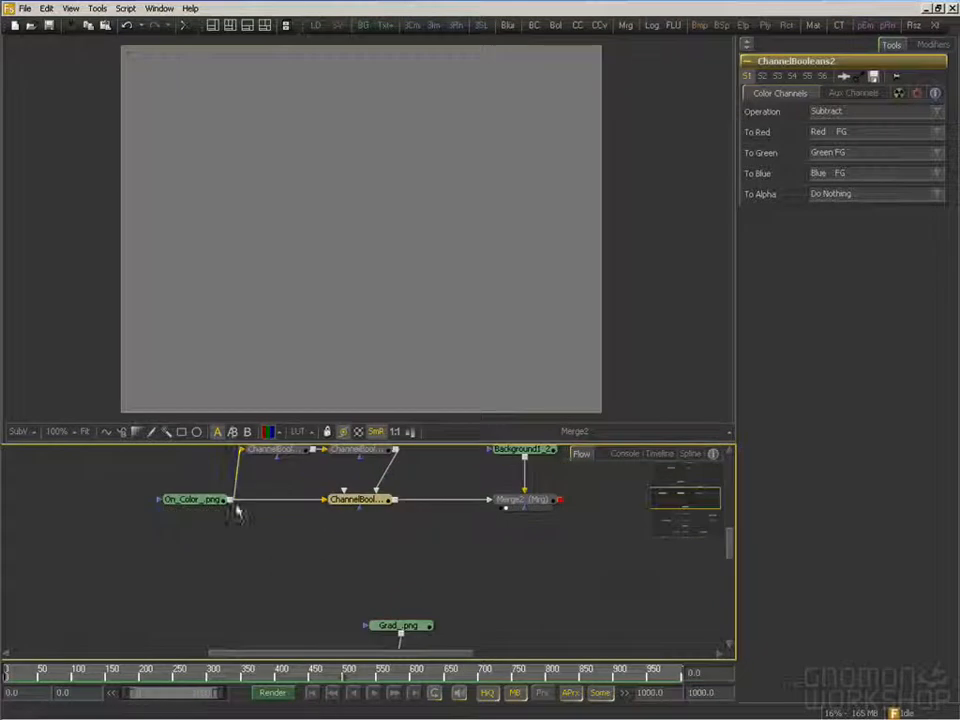
left_click_drag(203, 502, 272, 286)
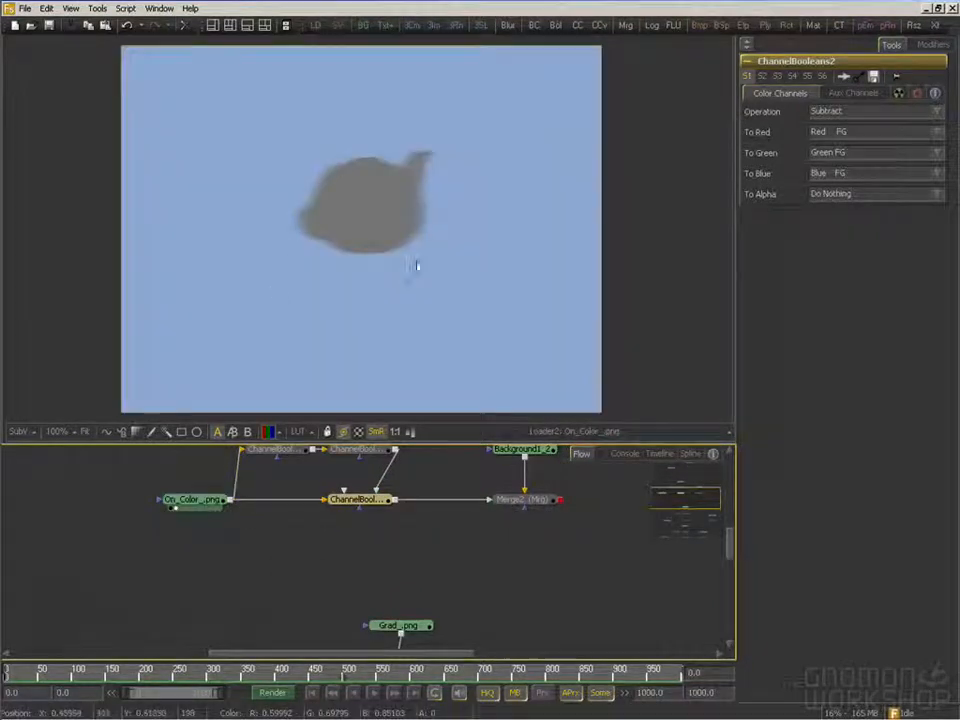
Compare the On_Grad_.png teapot render with its Grad_.png backdrop in the viewer
left_click_drag(381, 572, 304, 430)
left_click_drag(334, 492, 314, 479)
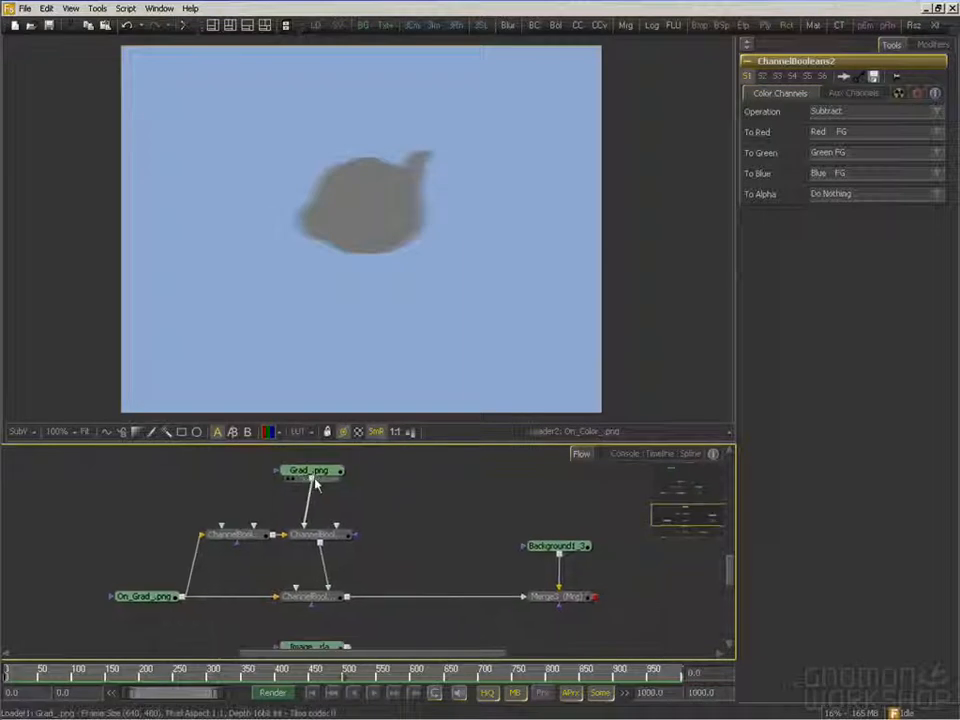
left_click_drag(125, 610, 258, 305)
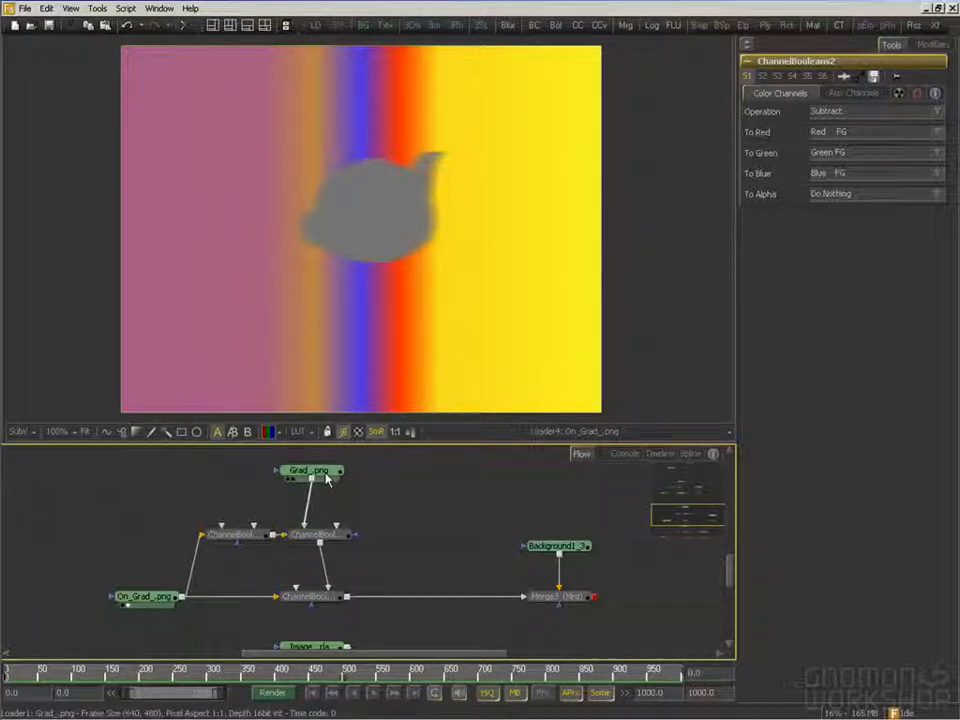
left_click_drag(327, 480, 364, 277)
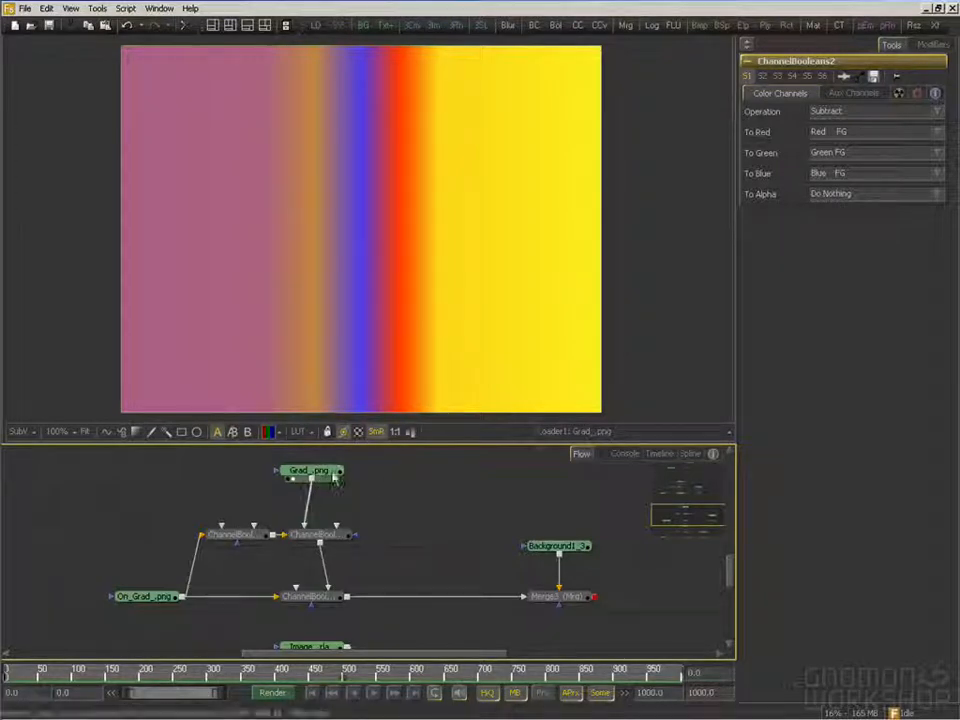
left_click_drag(229, 534, 228, 539)
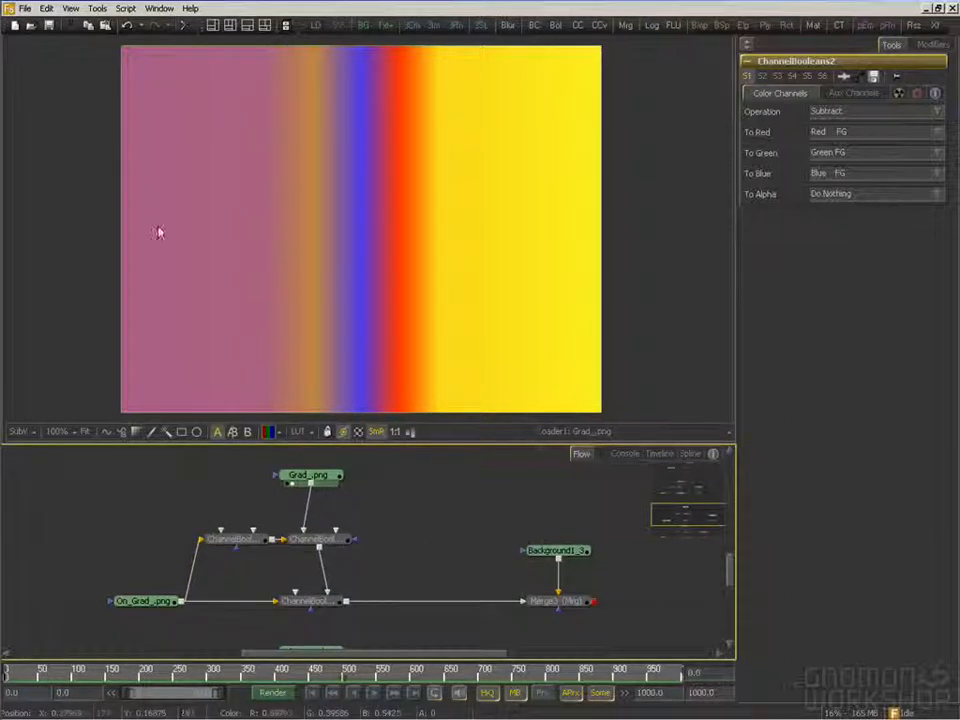
left_click_drag(283, 571, 332, 561)
left_click_drag(200, 595, 270, 328)
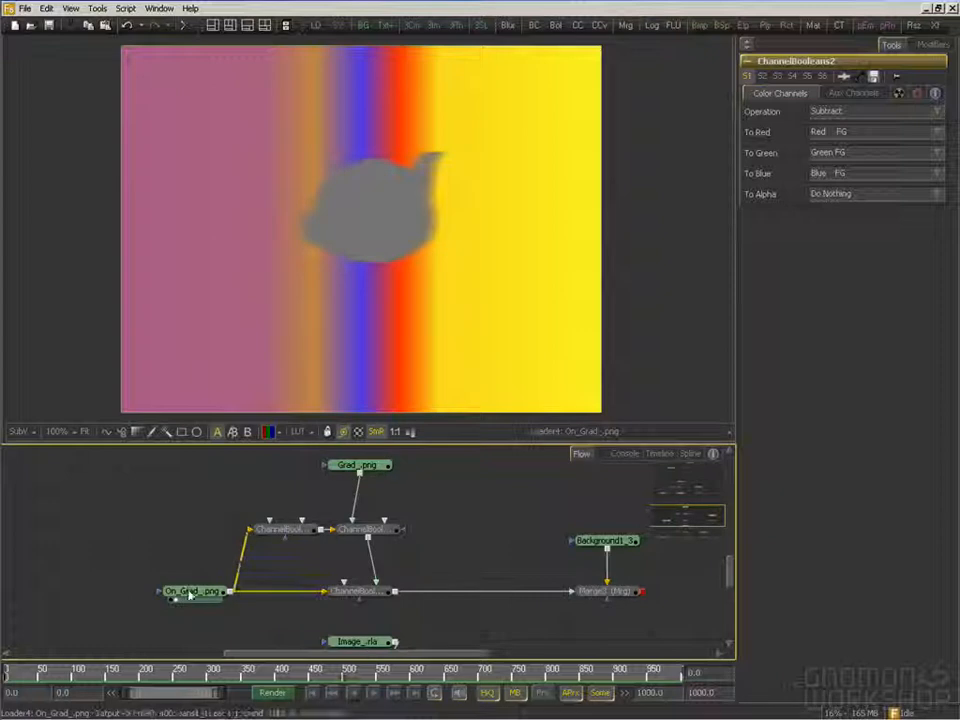
Examine the ChannelBooleans1_1 Negative settings and inverted alpha, and view Grad_.png and the ChannelBooleans4_1 Multiply result
left_click(294, 533)
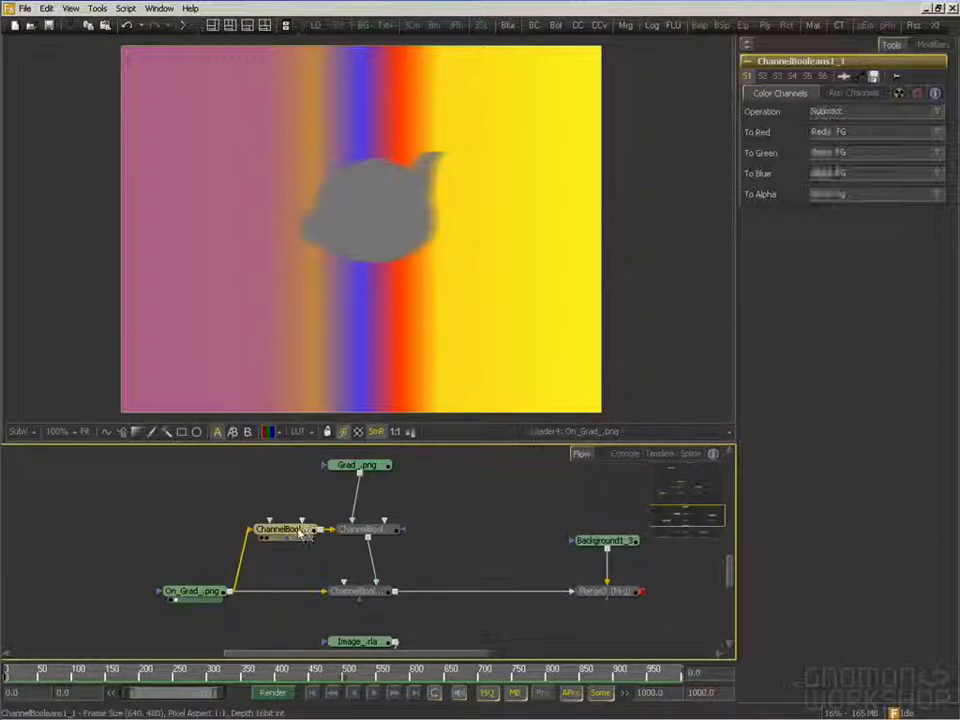
left_click_drag(294, 533, 311, 369)
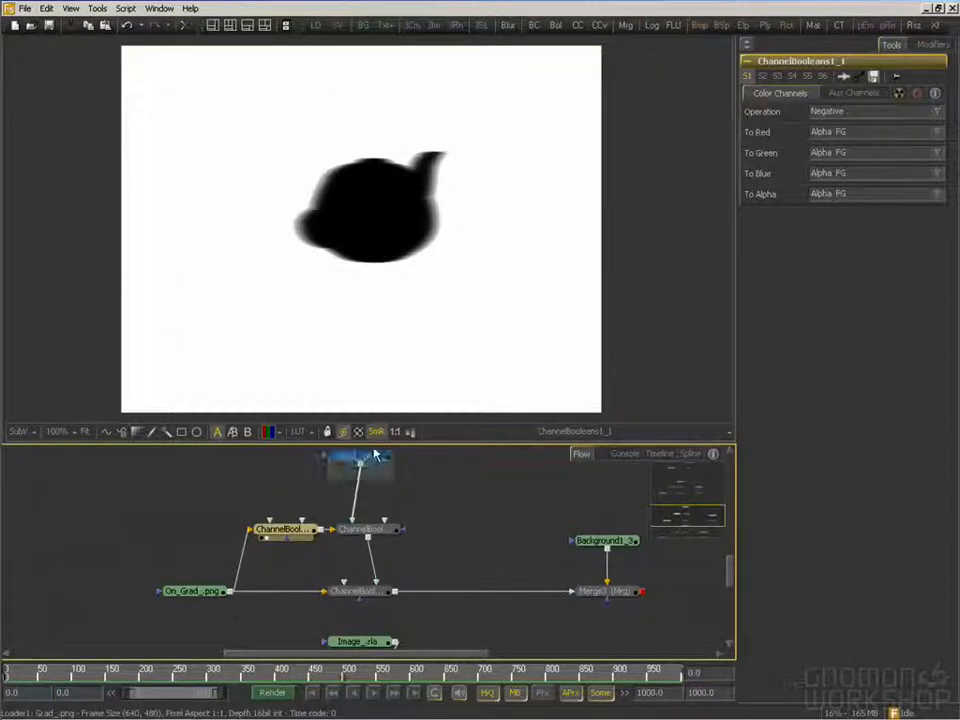
left_click_drag(371, 476, 339, 321)
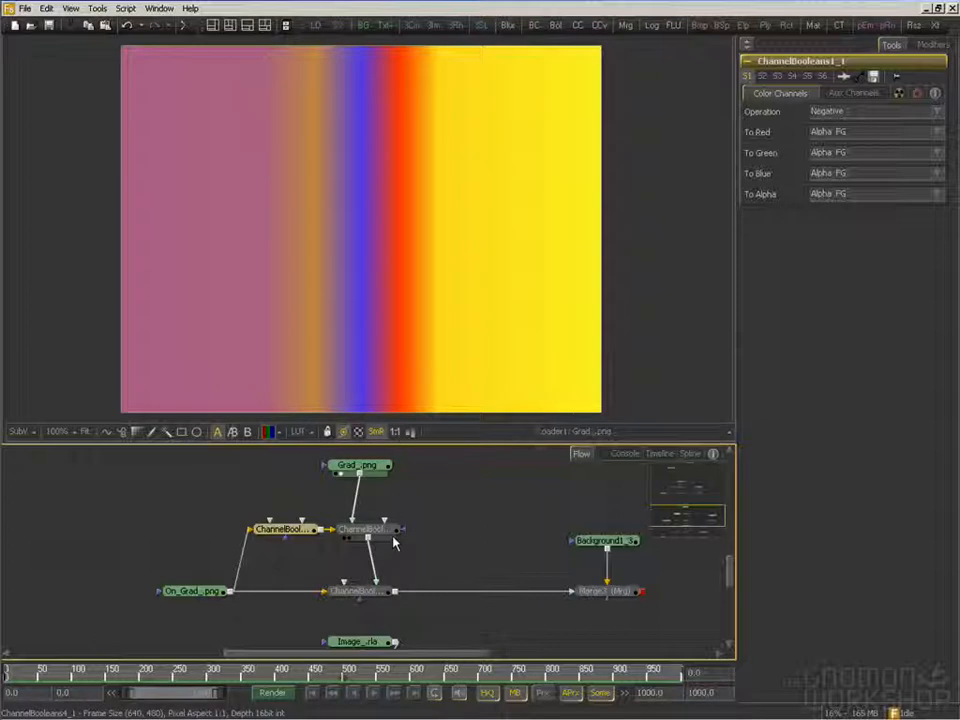
left_click_drag(385, 537, 401, 221)
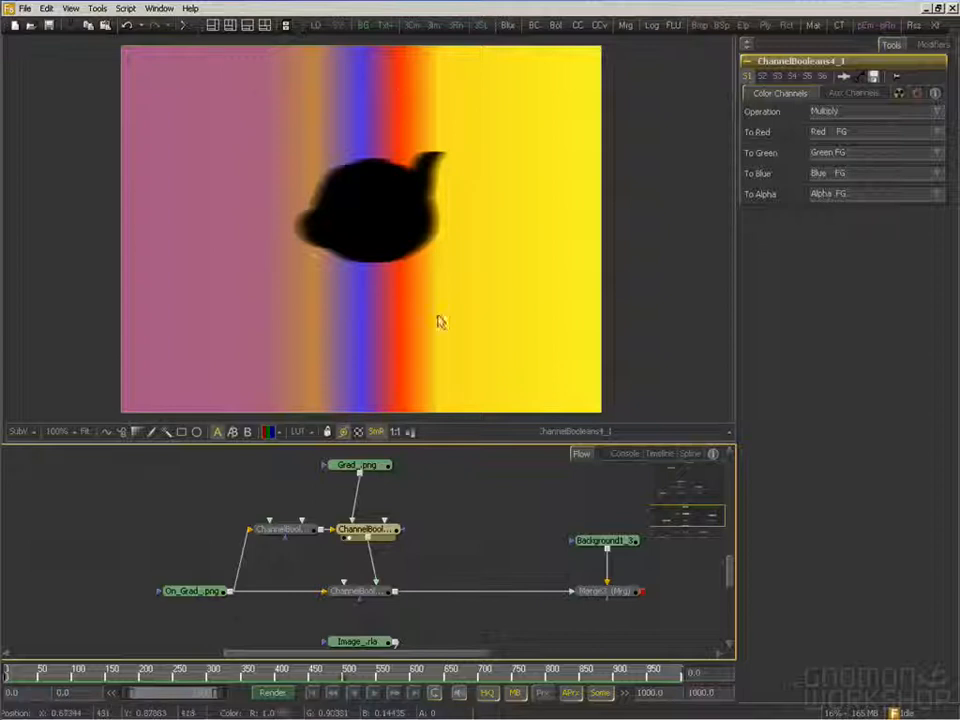
View the ChannelBooleans2_1 result and examine its Subtract settings
left_click_drag(402, 522, 383, 488)
left_click_drag(357, 561, 381, 296)
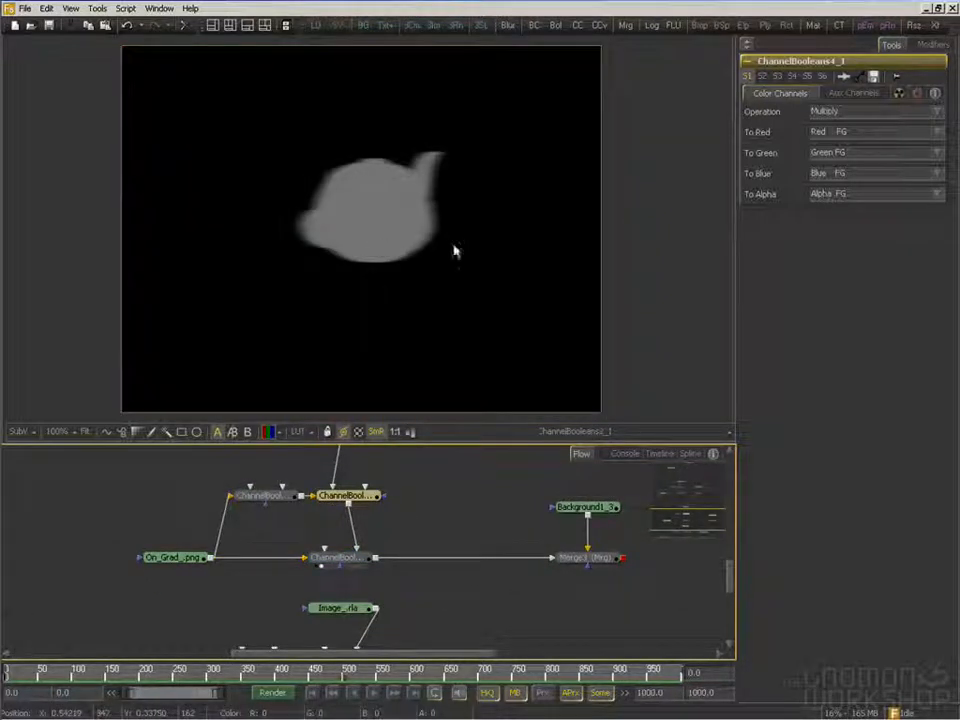
left_click(350, 561)
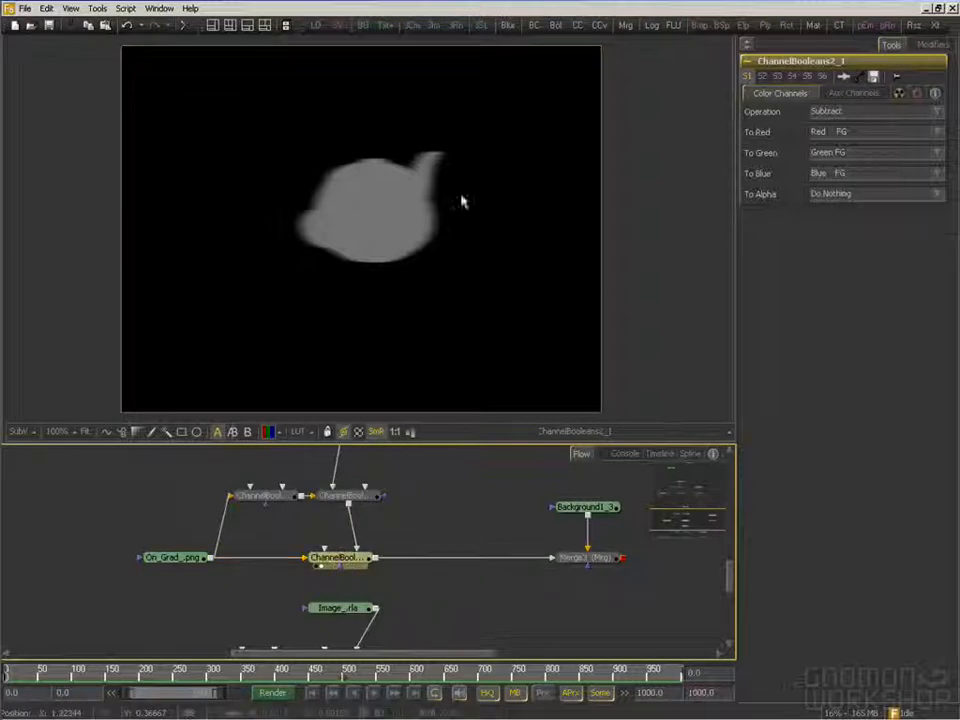
Show the Merge3 composite over Background1_3 and inspect the teapot's edge area at 200% zoom
left_click_drag(576, 588, 508, 326)
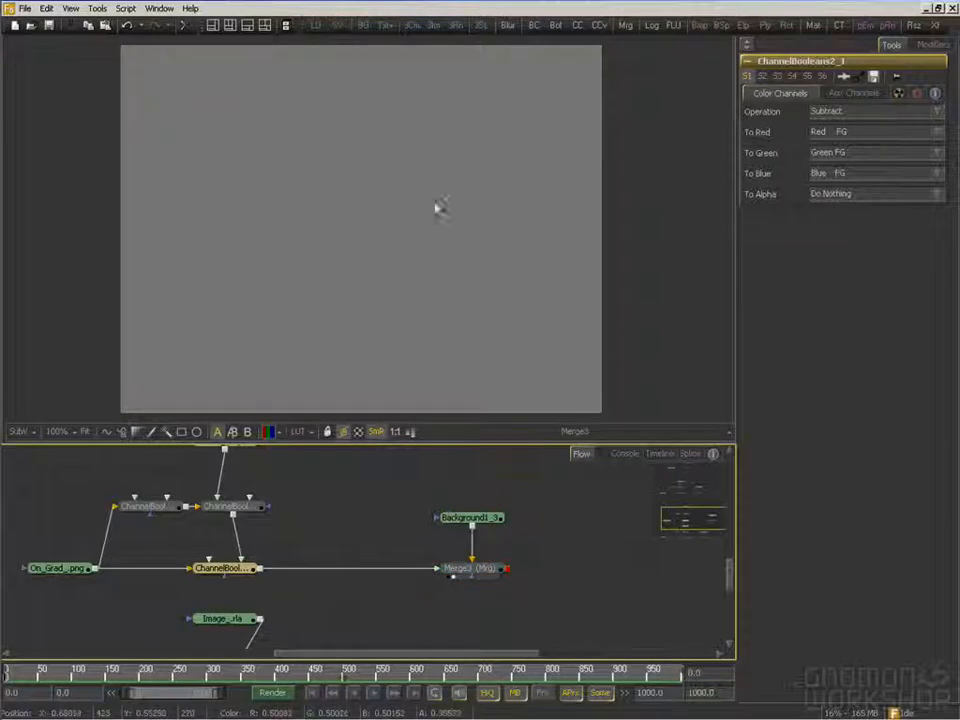
left_click_drag(437, 242, 430, 257)
scroll(430, 255, "up", 3)
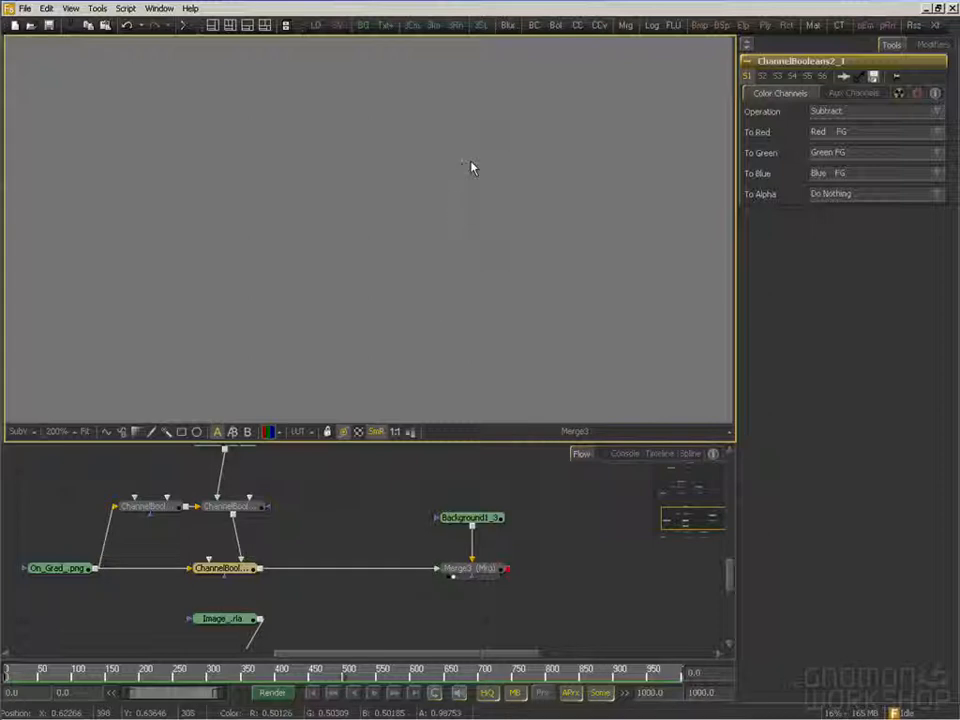
left_click_drag(351, 570, 368, 589)
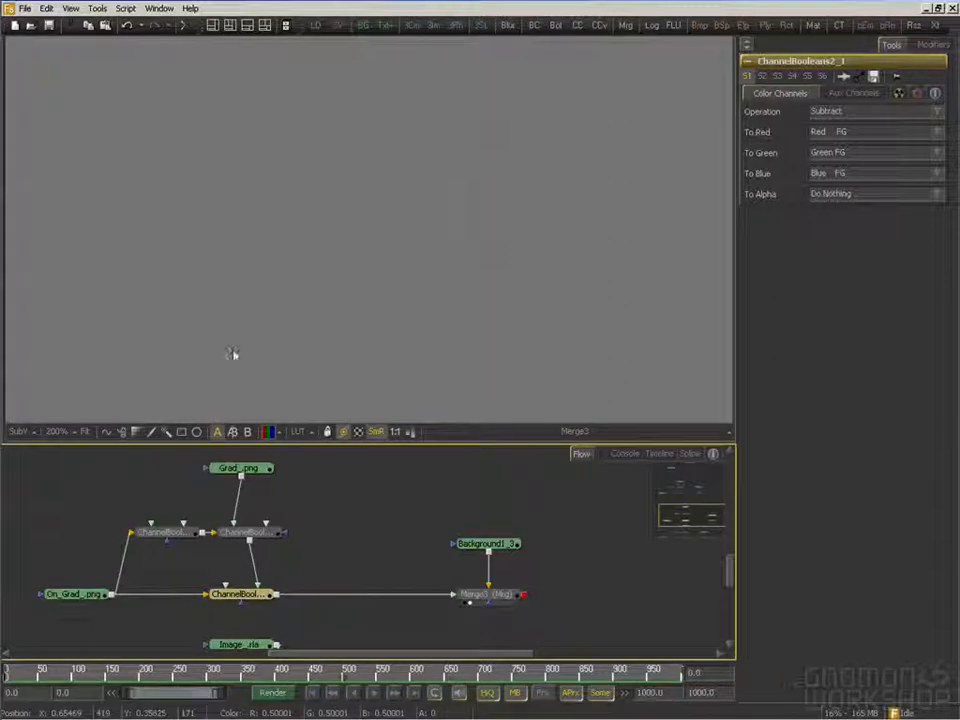
left_click_drag(184, 574, 195, 580)
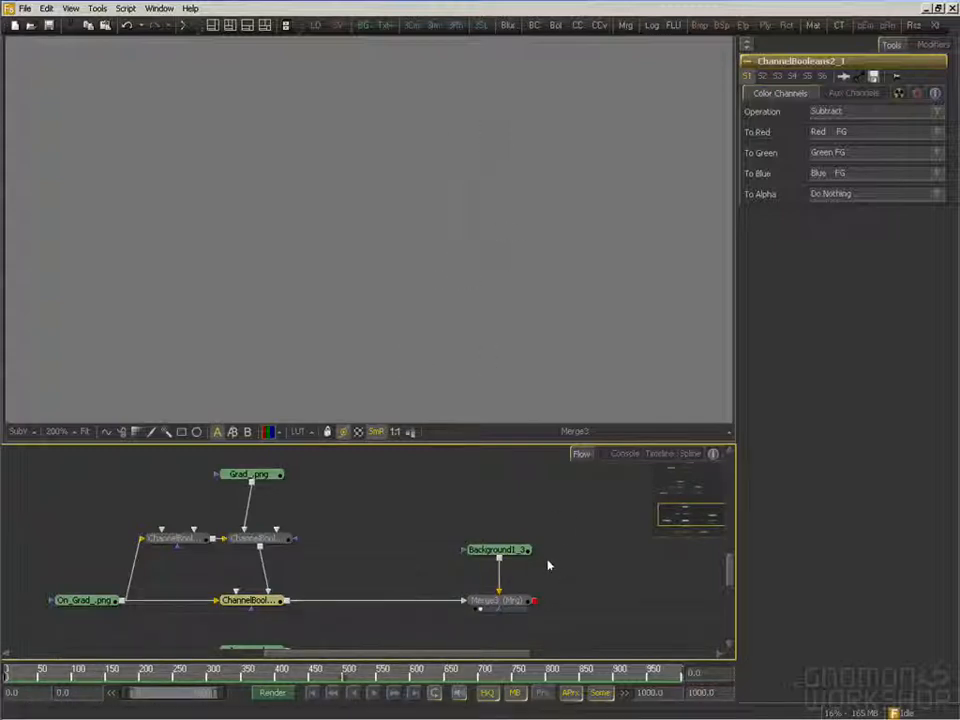
Show the T_OnImage teapot render from the image-backdrop branch at 100% zoom
left_click_drag(476, 603, 508, 464)
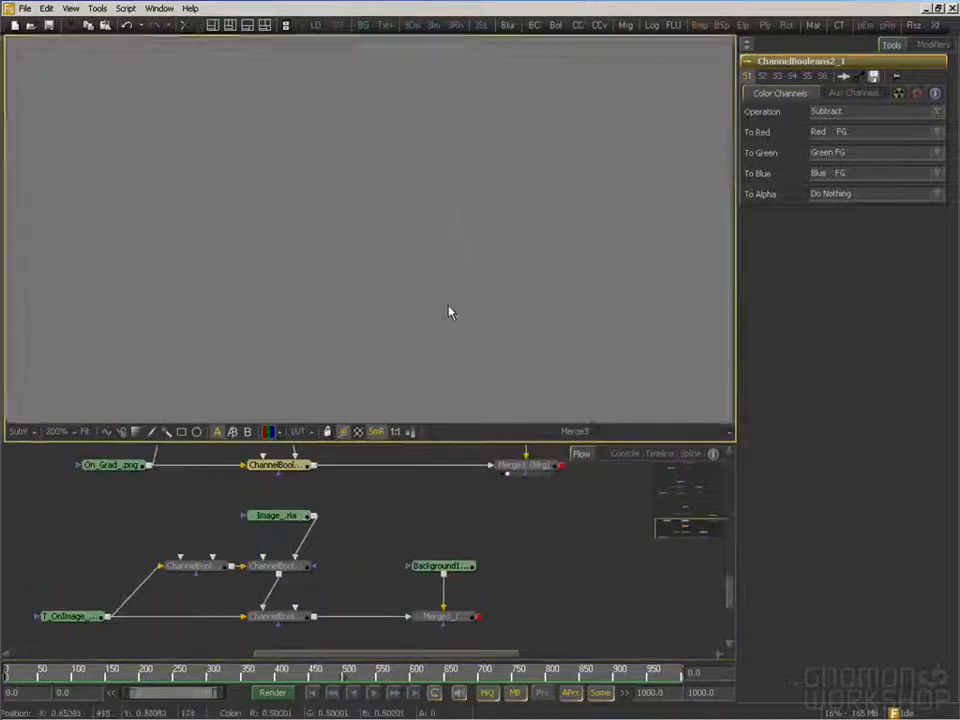
left_click(450, 308)
scroll(450, 307, "down", 1)
scroll(448, 300, "down", 1)
left_click_drag(432, 358, 459, 335)
left_click_drag(322, 576, 420, 548)
left_click_drag(161, 587, 308, 345)
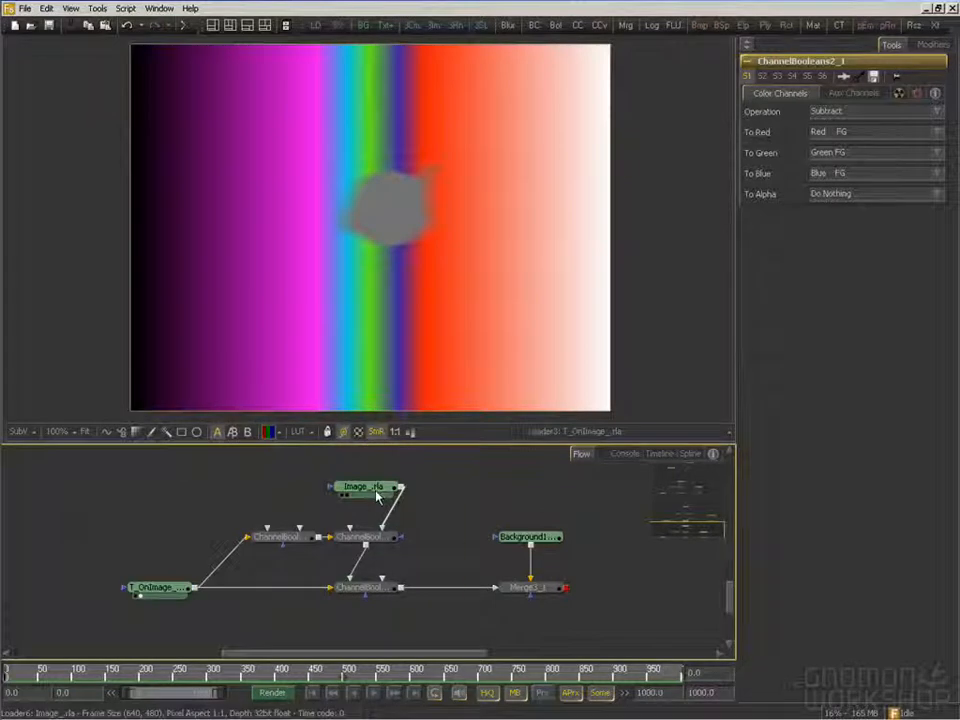
View the Image_.rla backdrop, the ChannelBooleans4_1_1 result and the ChannelBooleans2_1_1 result in turn
left_click_drag(362, 484, 383, 292)
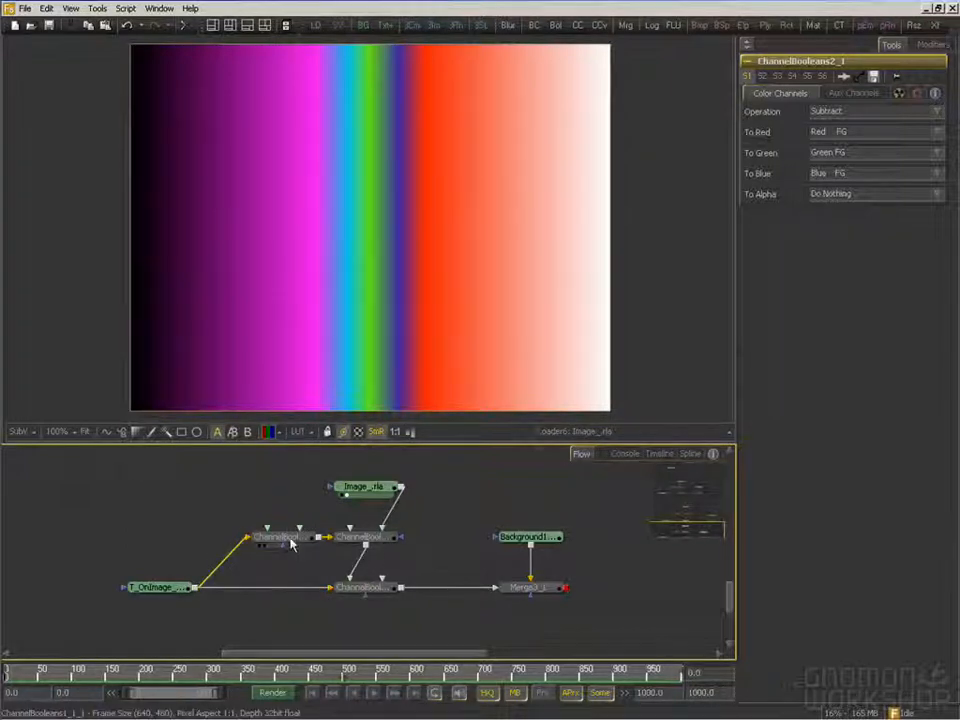
left_click_drag(365, 537, 336, 227)
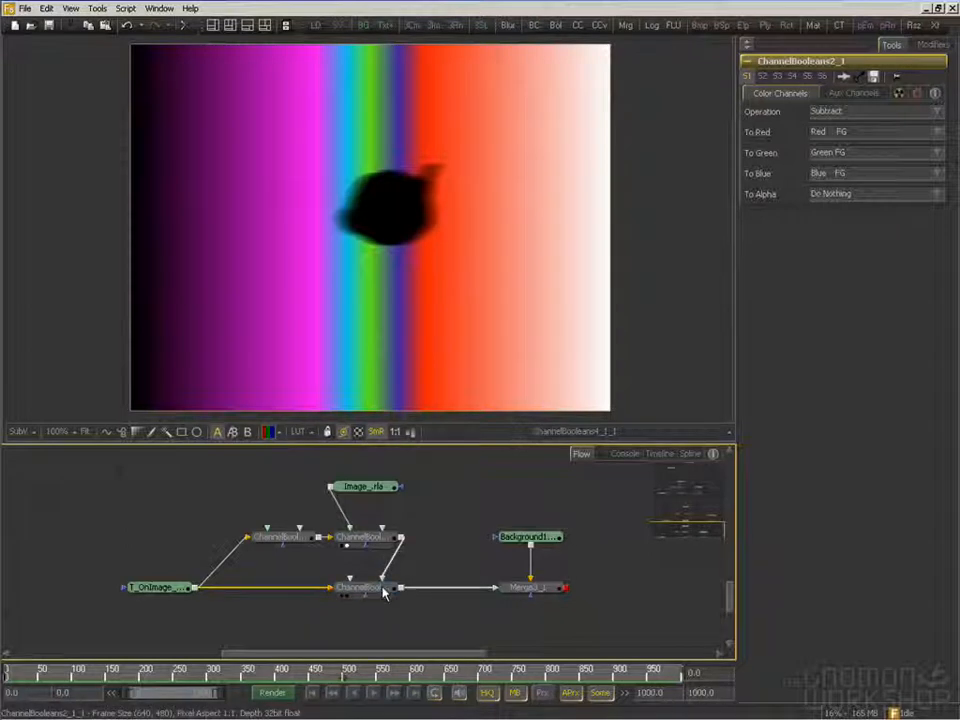
left_click_drag(362, 587, 416, 203)
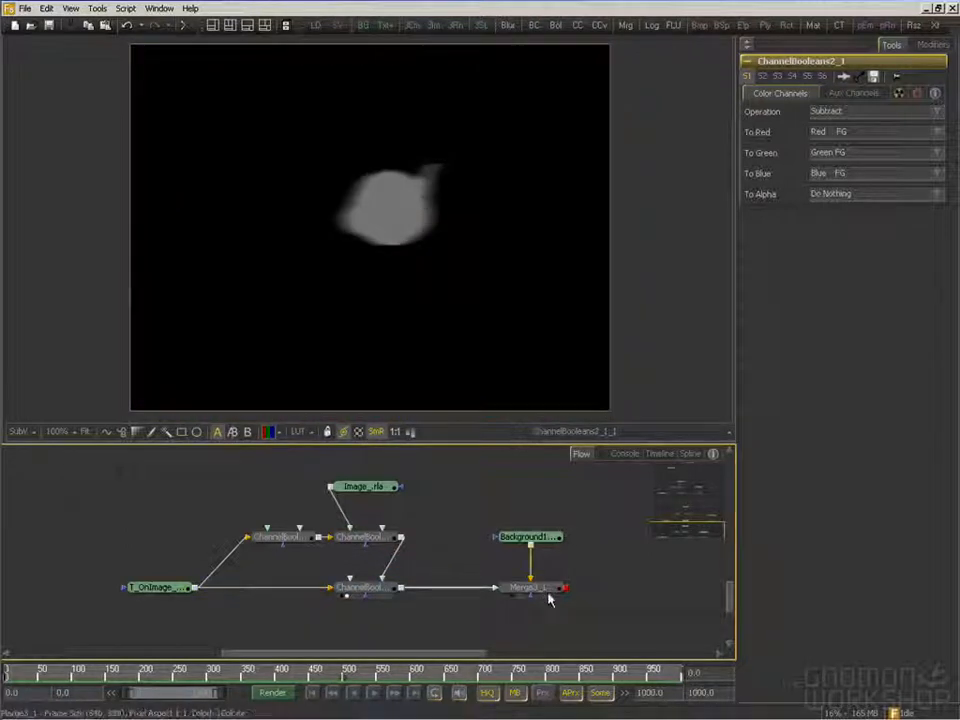
Show the Merge3_1 composite and inspect the teapot's edge area at up to 400% zoom
left_click_drag(547, 590, 455, 284)
key("plus")
key("plus")
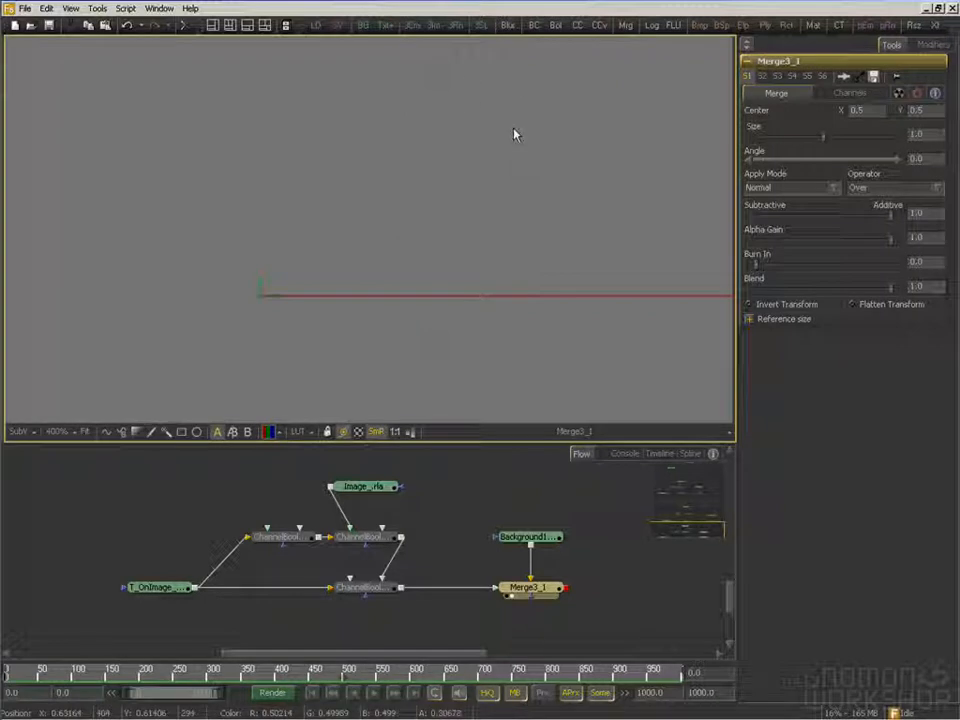
left_click_drag(557, 246, 560, 273)
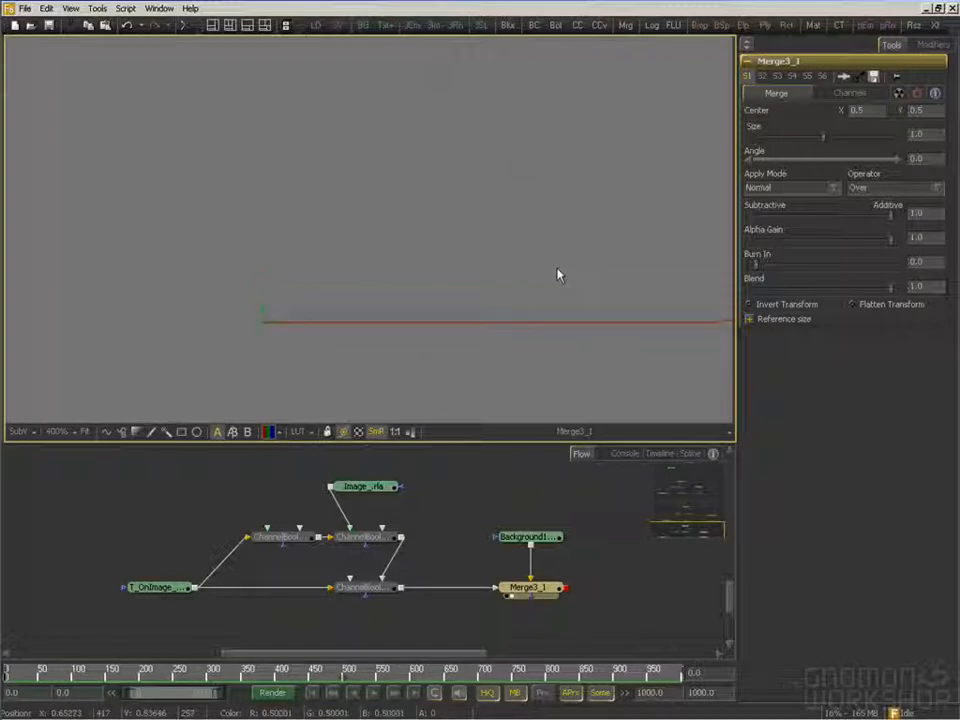
mouse_move(486, 146)
left_mouse_down()
mouse_move(478, 174)
mouse_move(519, 150)
left_mouse_up()
left_click_drag(506, 241, 537, 192)
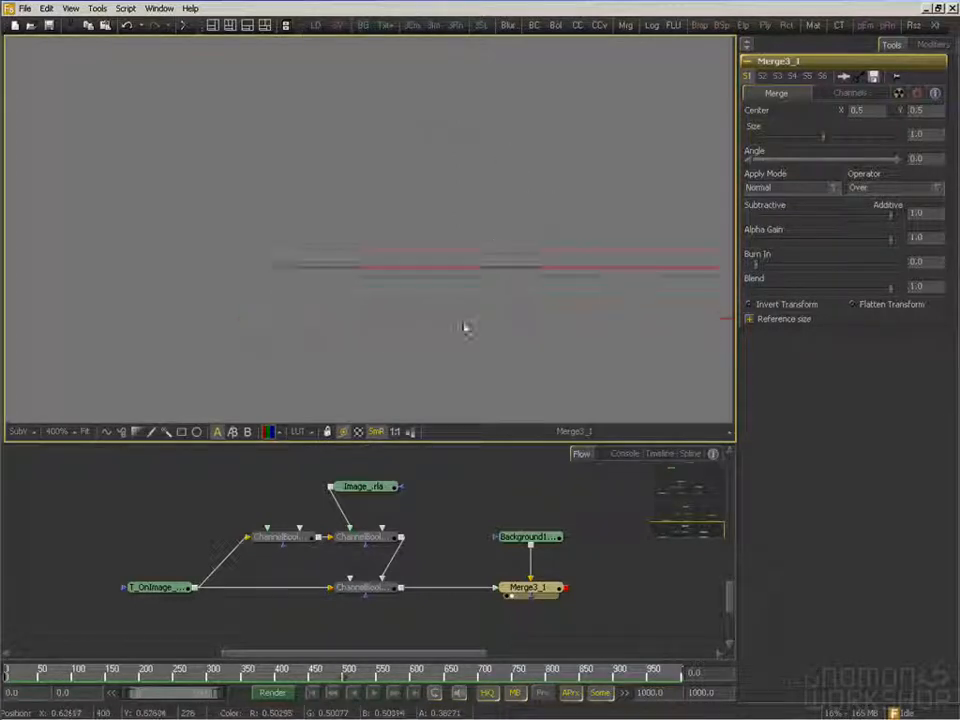
key("minus")
key("minus")
left_click_drag(442, 229, 446, 265)
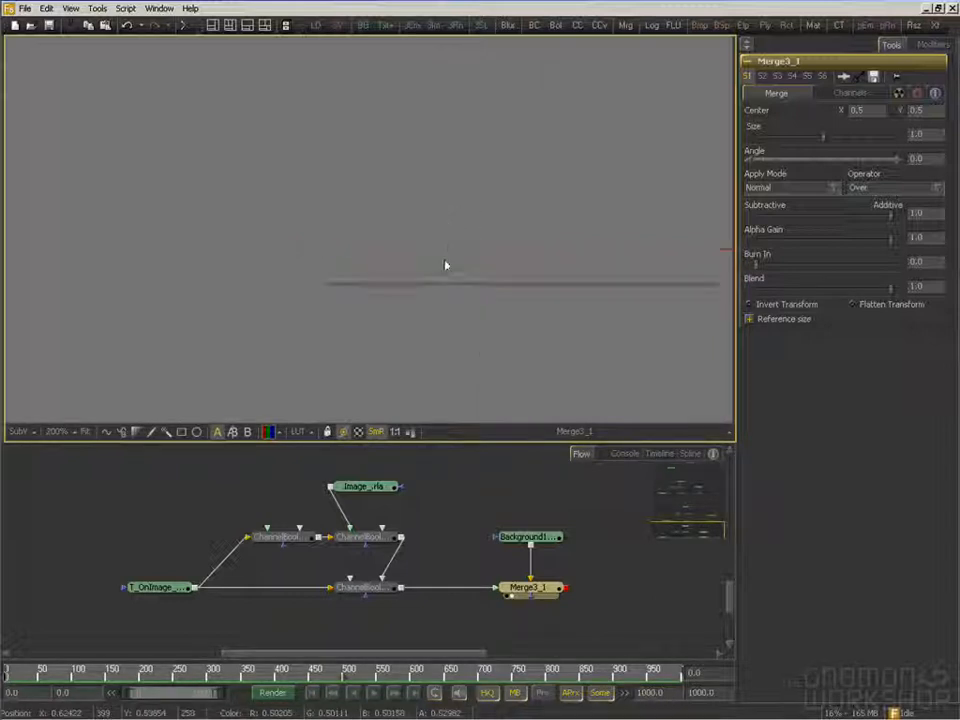
key("minus")
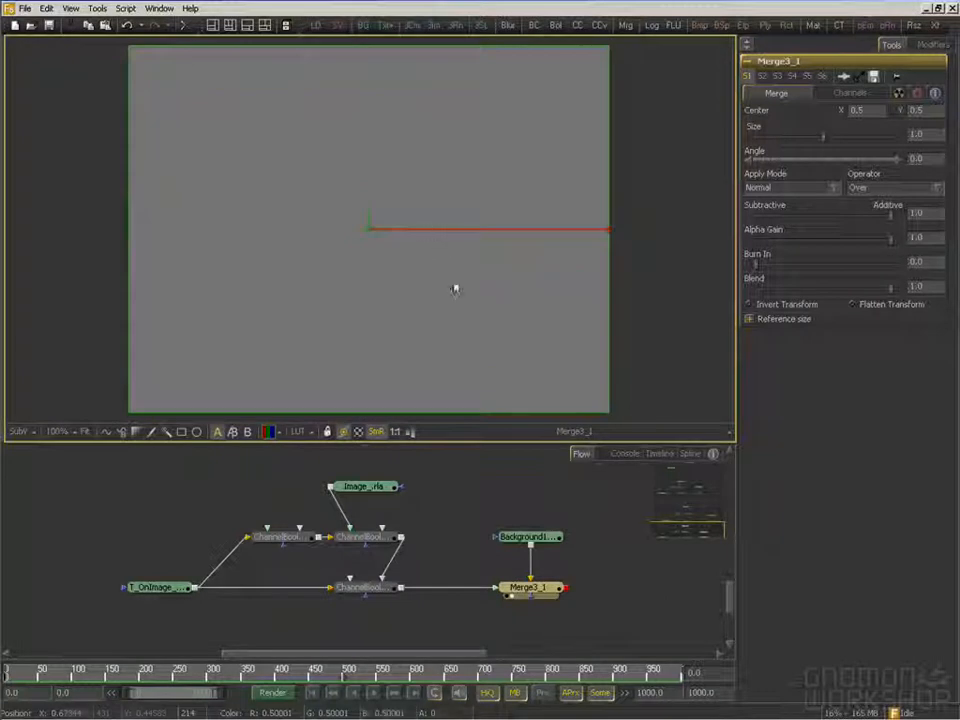
Return to the On_Color_.png branch and view its Merge2 composite
scroll(485, 525, "up", 3)
scroll(450, 503, "up", 3)
scroll(438, 480, "up", 4)
scroll(436, 473, "down", 2)
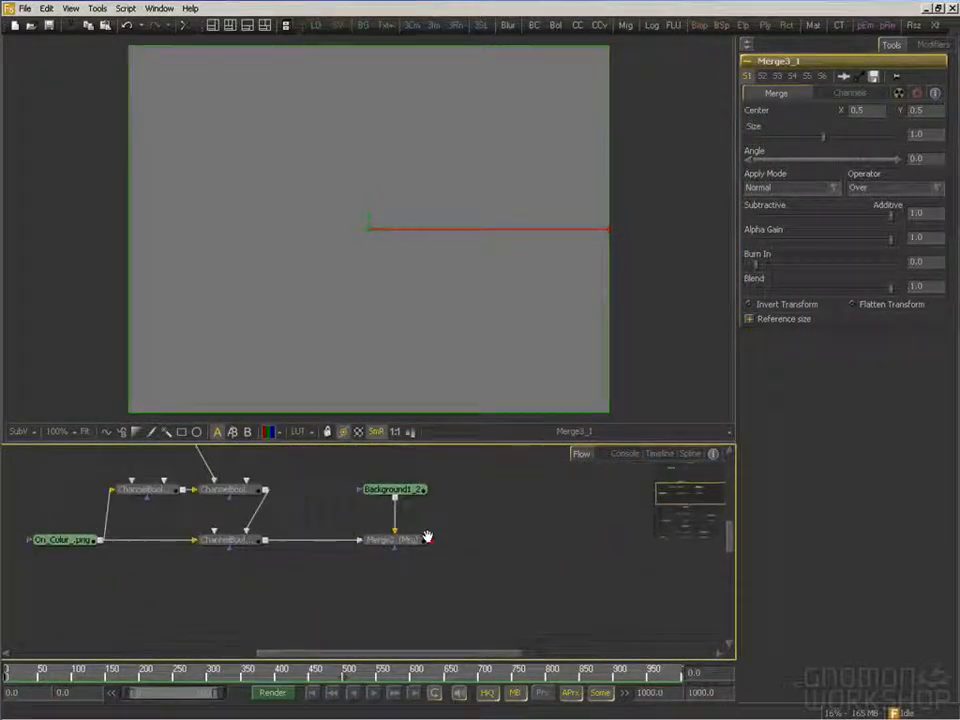
left_click_drag(190, 602, 213, 599)
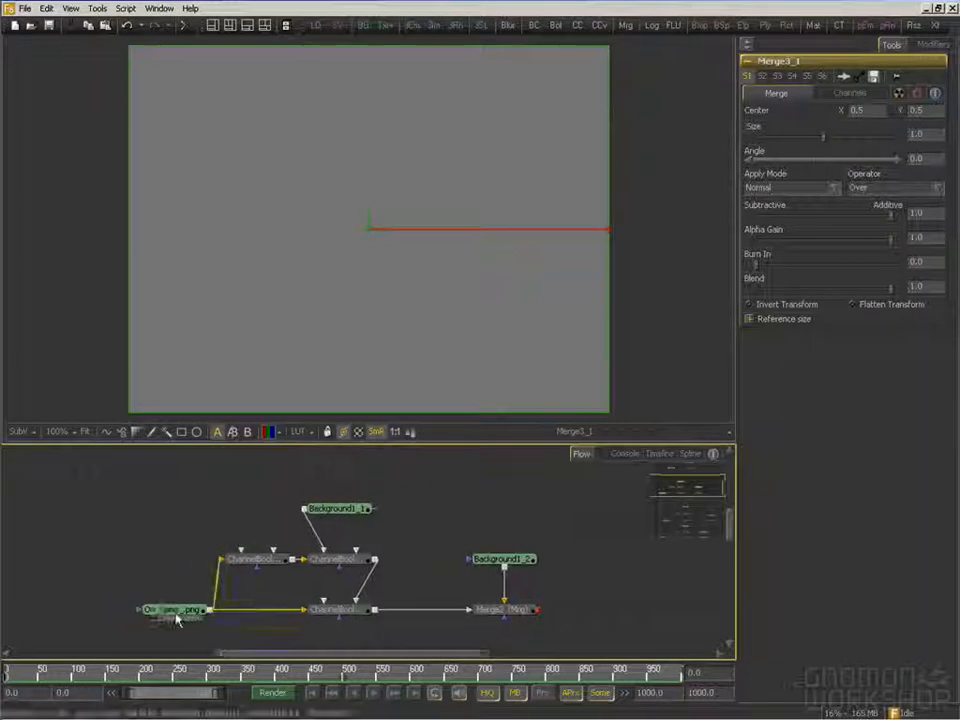
left_click(156, 618)
left_click_drag(523, 617, 313, 231)
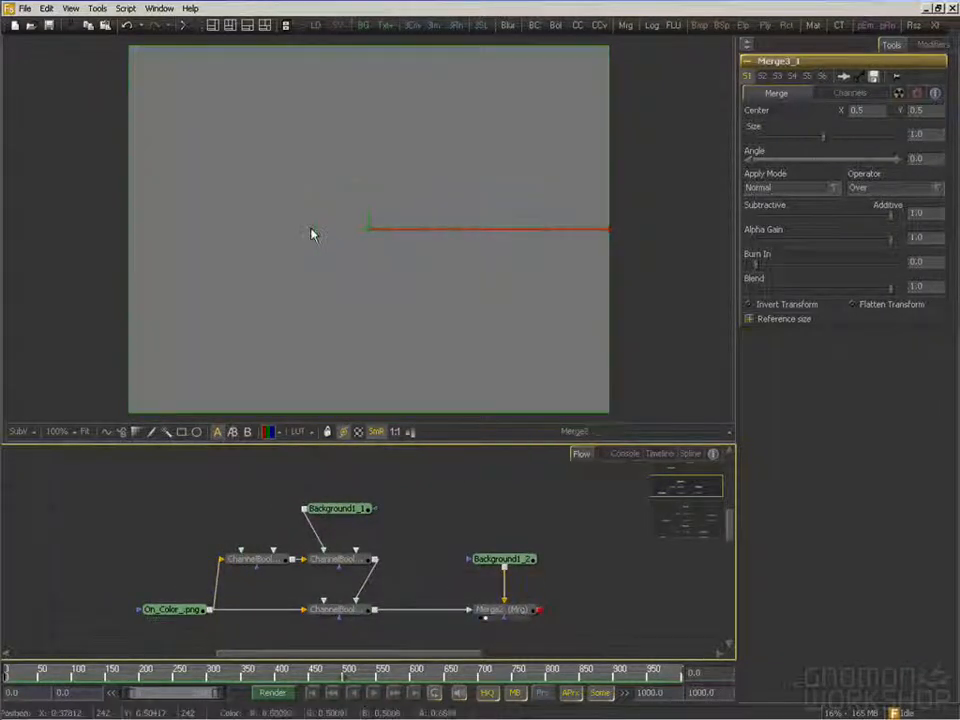
Examine the ChannelBooleans1 Negative settings, and view the ChannelBooleans4 and ChannelBooleans2 results
left_click(258, 560)
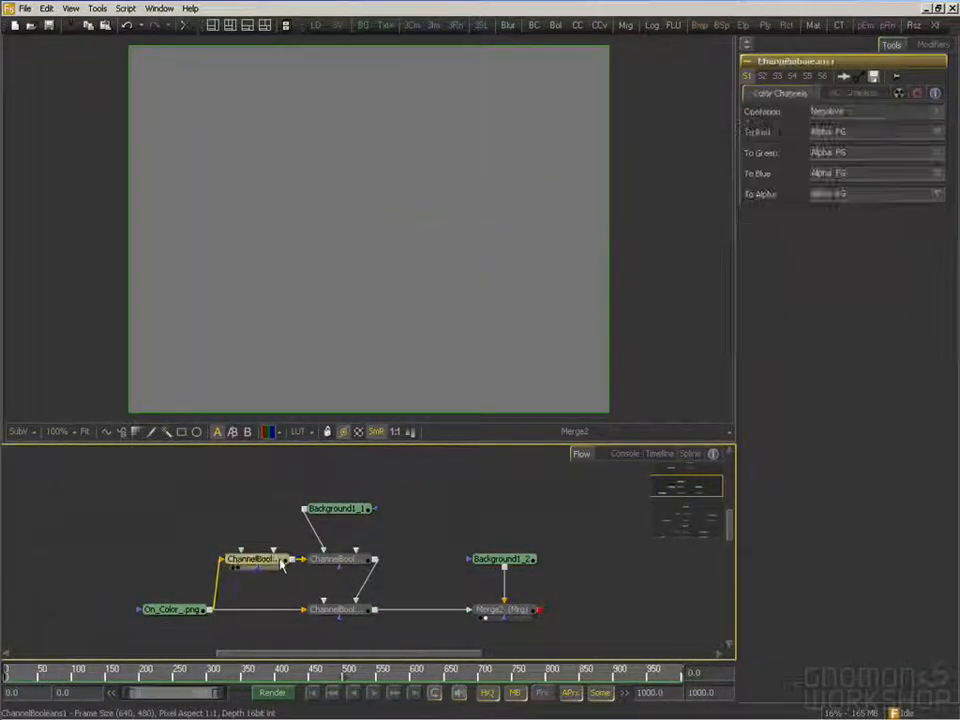
key("1")
left_click_drag(352, 568, 311, 306)
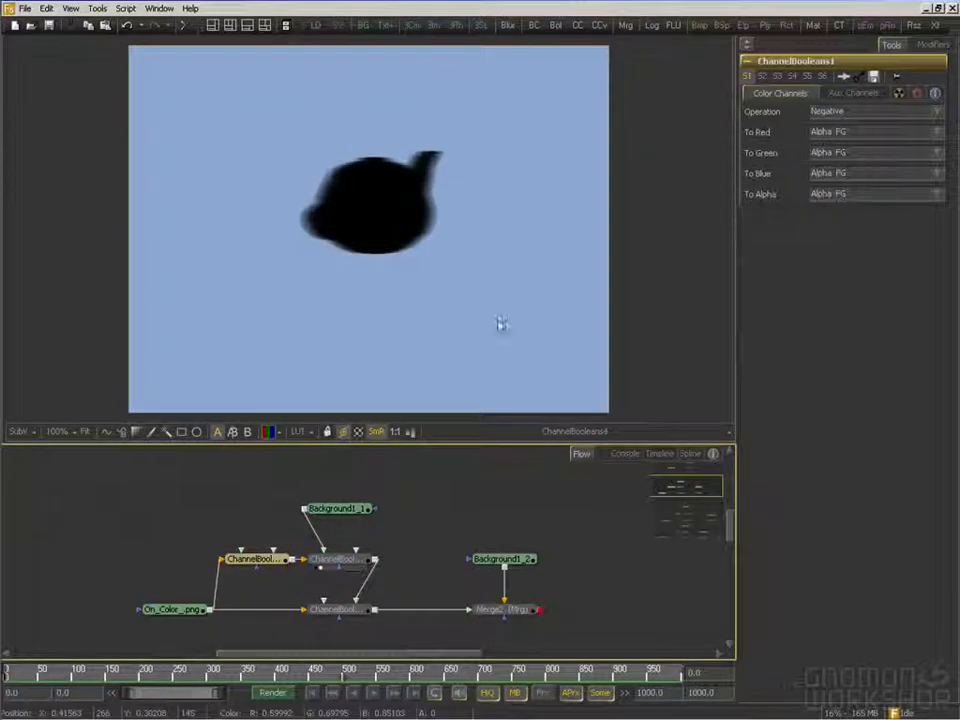
left_click_drag(365, 615, 386, 332)
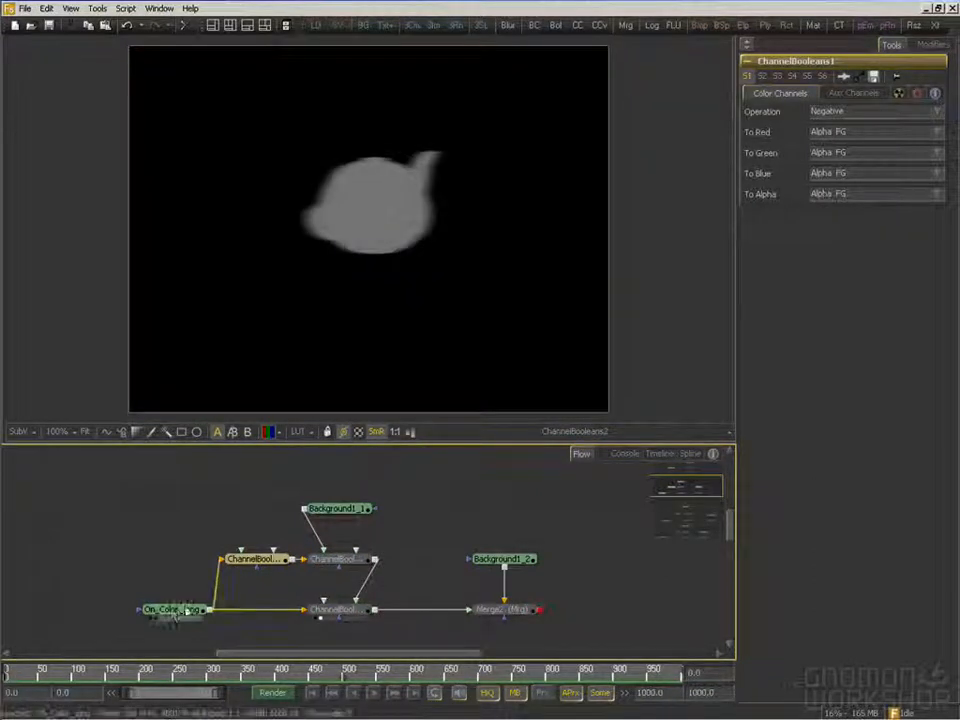
View the Merge2 composite of the On_Color_.png branch and clear the node selection
left_click_drag(535, 615, 510, 311)
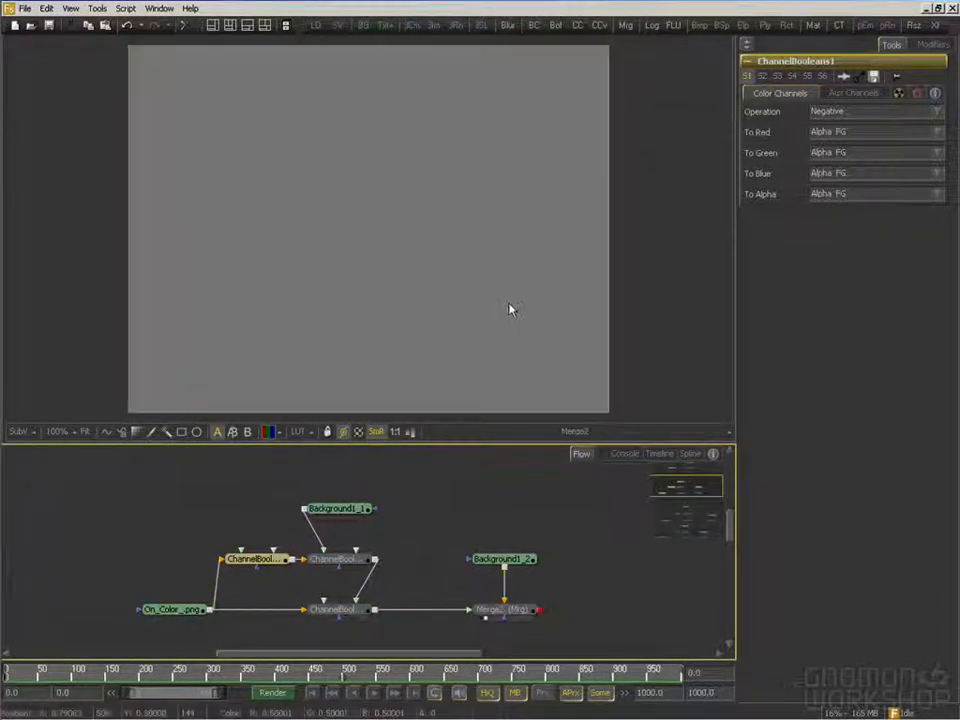
left_click(536, 530)
left_click_drag(420, 492, 435, 508)
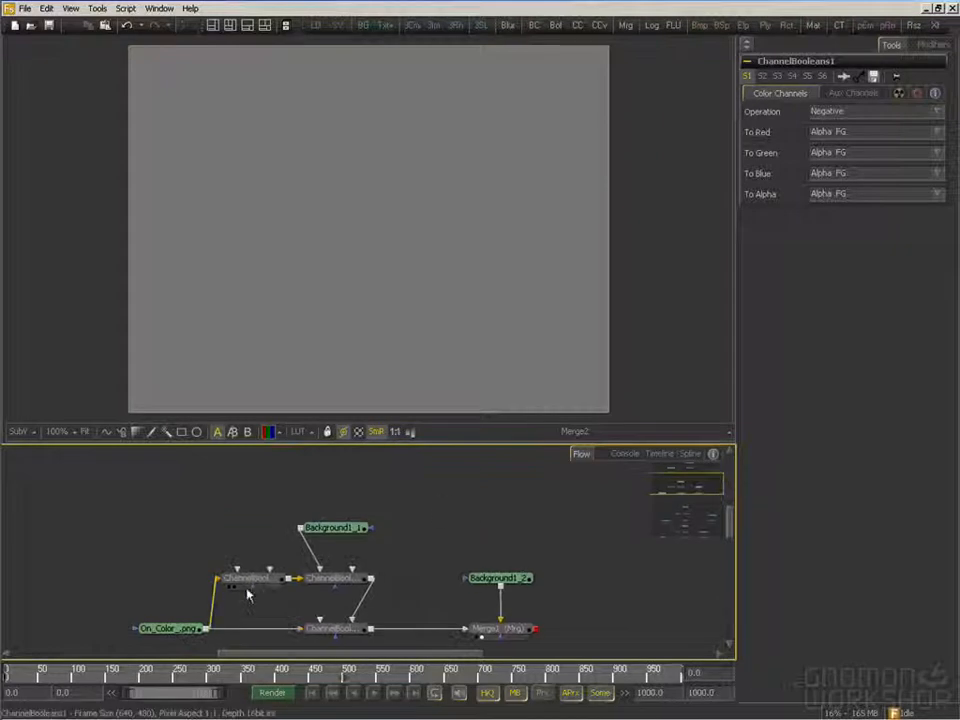
Go to the On_Black_.png branch and show its loader image in the viewer
left_click_drag(352, 526, 350, 598)
left_click_drag(337, 498, 343, 576)
left_click_drag(277, 549, 310, 332)
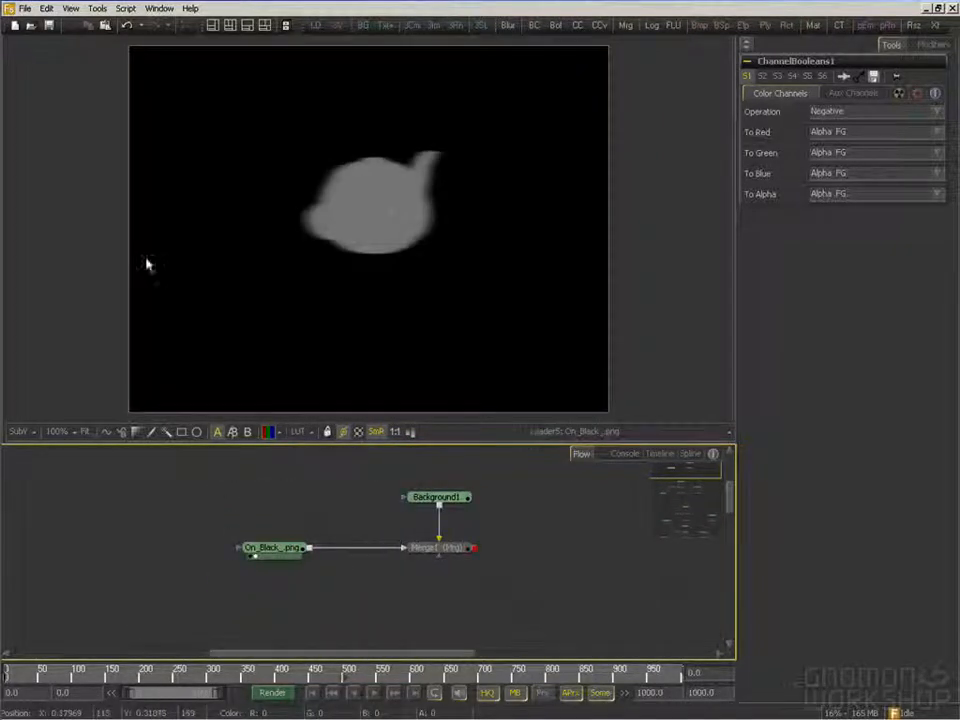
Compare the On_Color_.png Channel Booleans node setup with the direct On_Black_.png to Merge1 setup
left_click_drag(519, 602, 516, 486)
left_click_drag(361, 627, 293, 564)
left_click(230, 563)
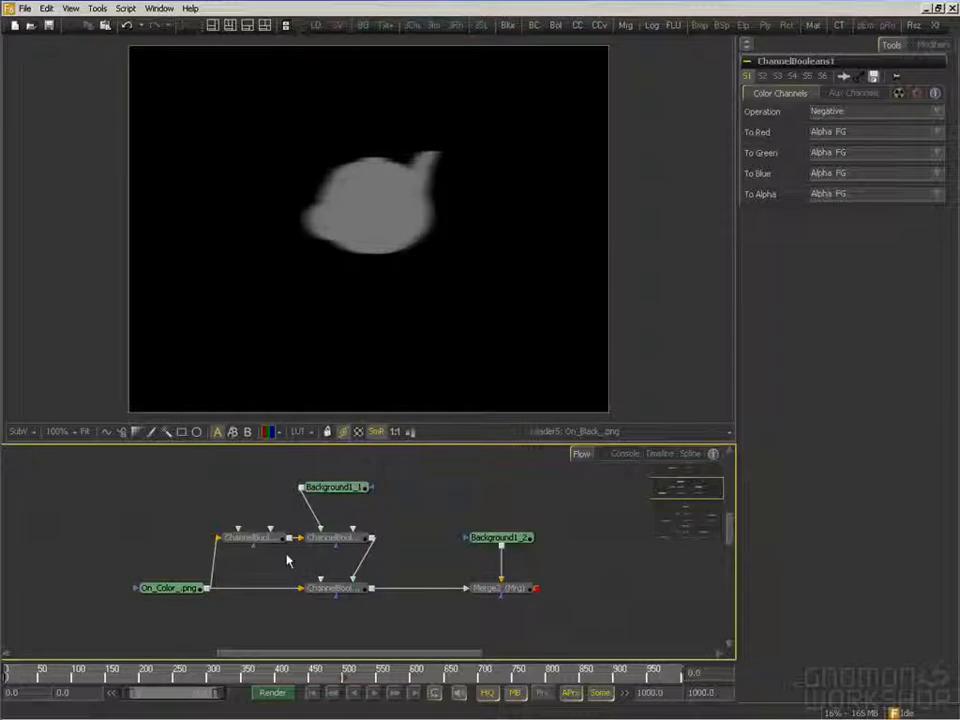
left_click_drag(381, 521, 385, 548)
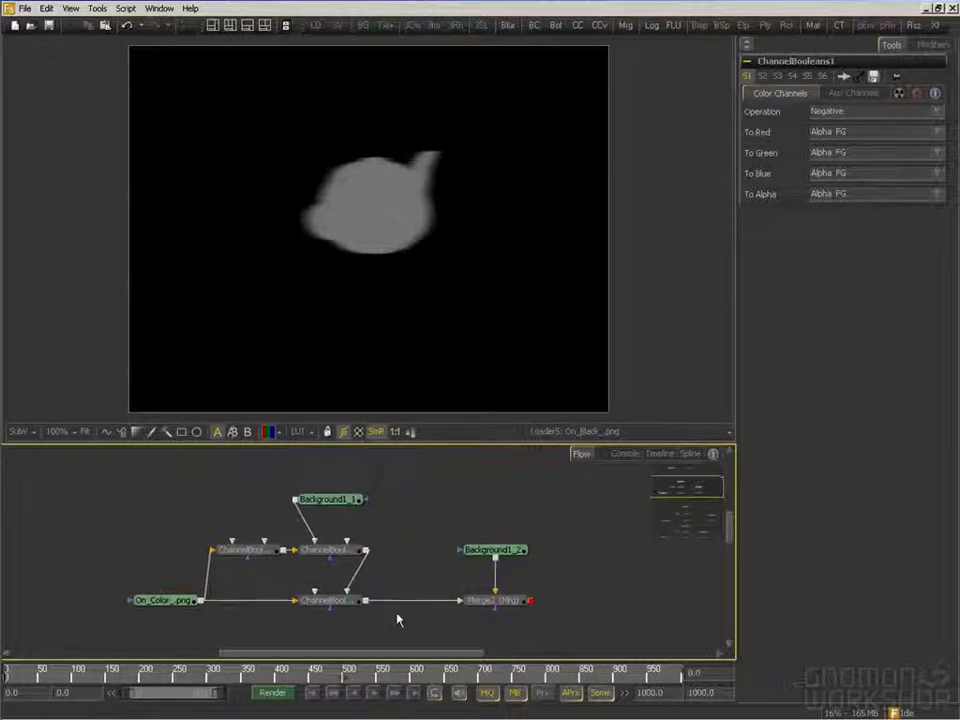
scroll(364, 527, "up", 5)
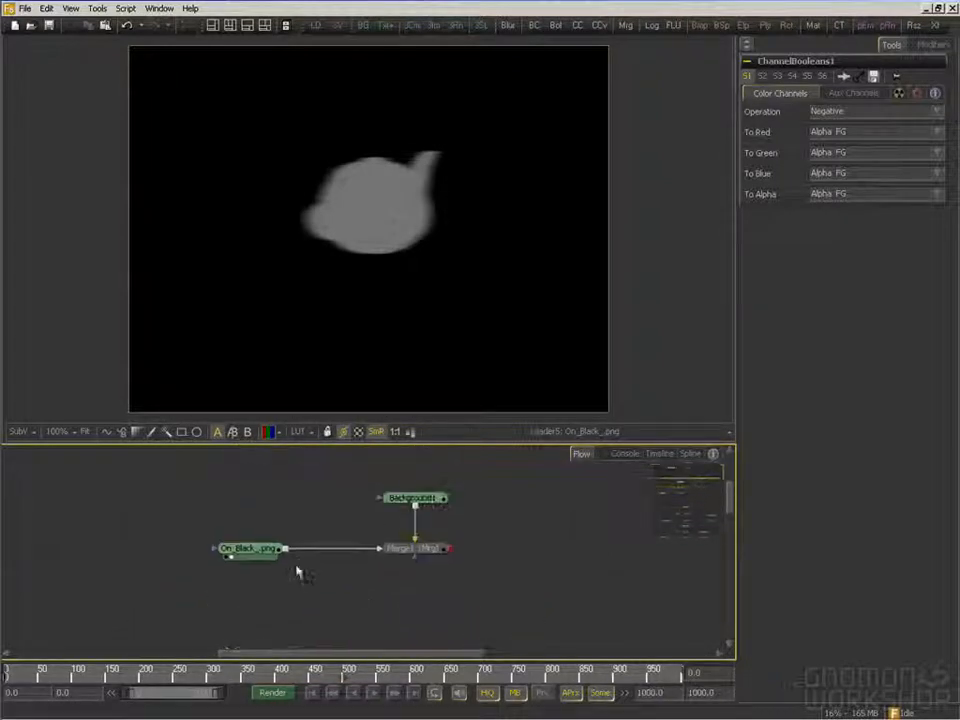
left_click_drag(330, 576, 320, 589)
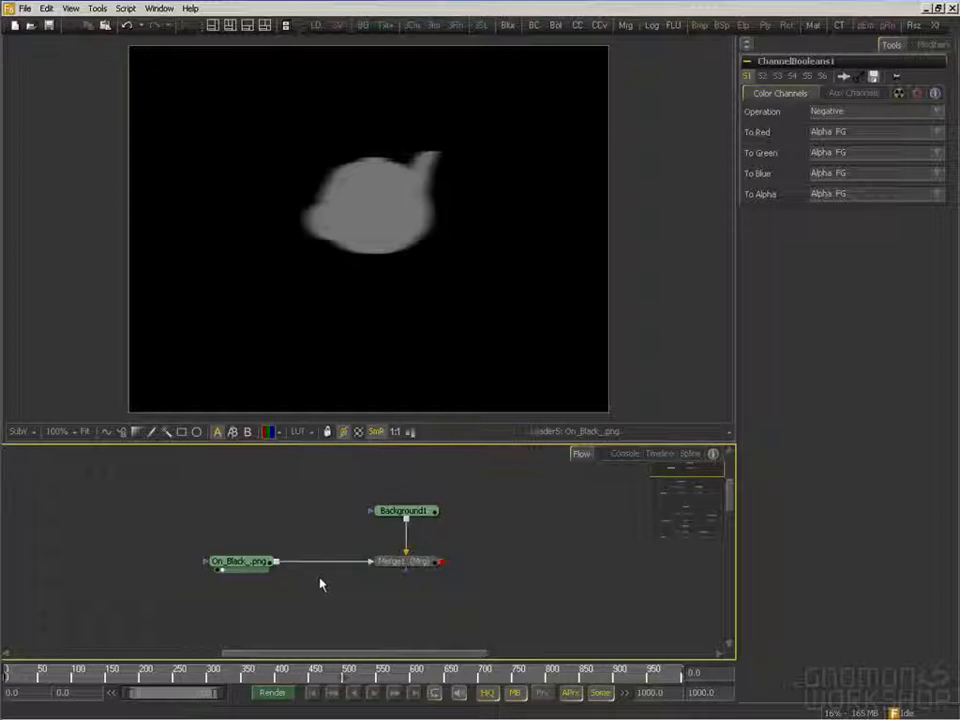